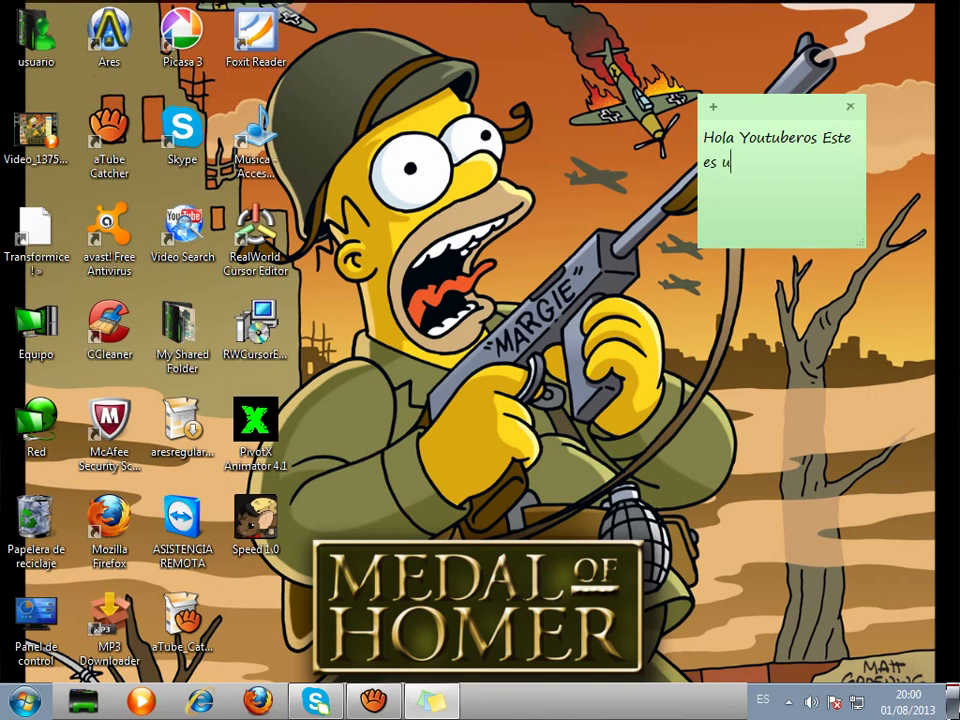
# Continue the sticky note's greeting so it reads "Hola Youtuberos Este es un tutorial en el qe are 3 cursores que puden".
pyautogui.write('n tutorial e')
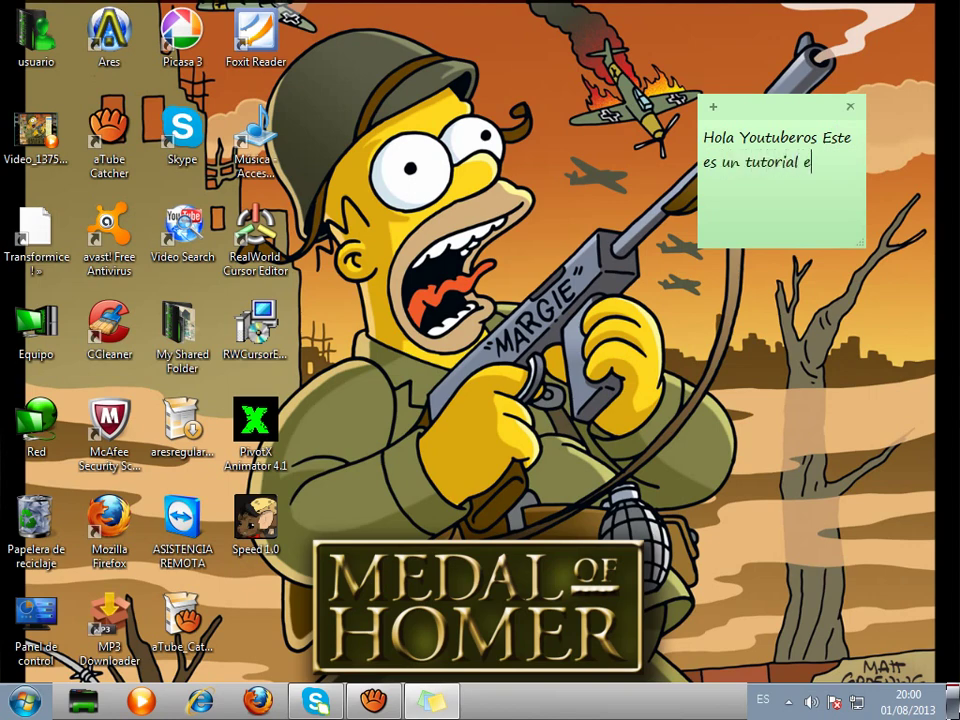
pyautogui.write('n el qe aer v')
pyautogui.press('BackSpace')
pyautogui.write('re 2')
pyautogui.press('BackSpace')
pyautogui.write('3 c')
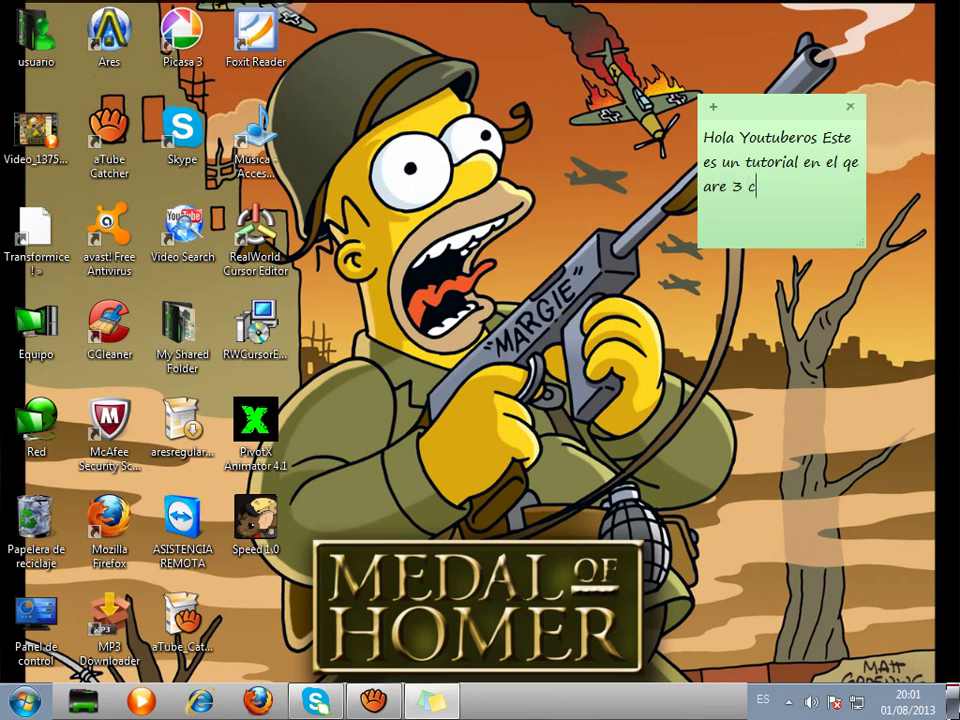
pyautogui.write('ursores que puden ')
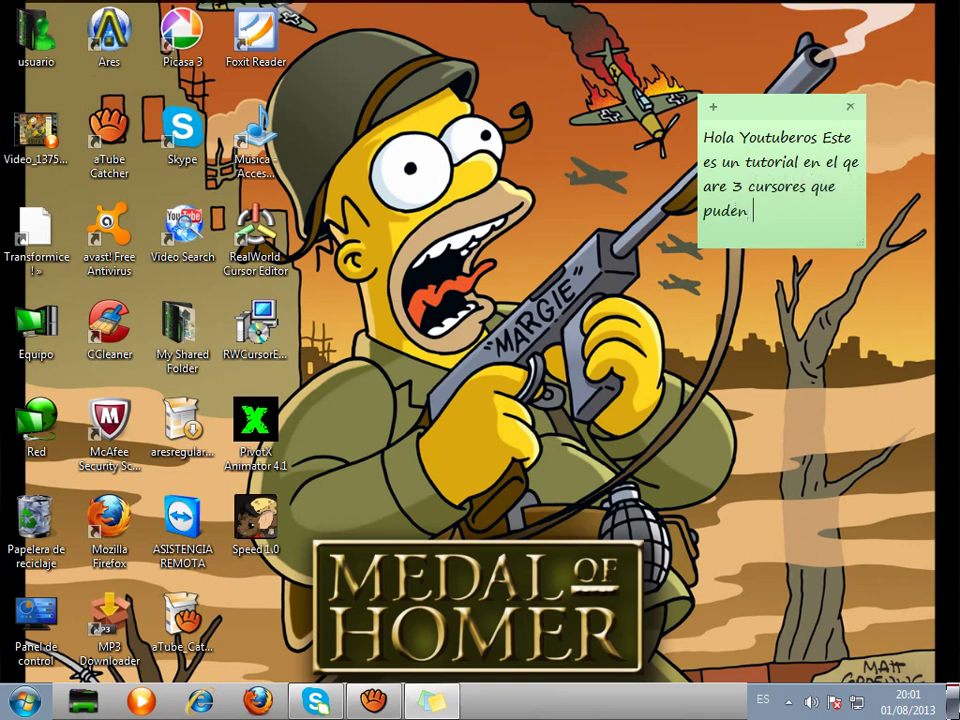
# Extend the sticky note with "hacer 1.el que tengo mirenlon".
pyautogui.write('hacwe')
pyautogui.press('BackSpace')
pyautogui.press('BackSpace')
pyautogui.write('er 1.el que teng')
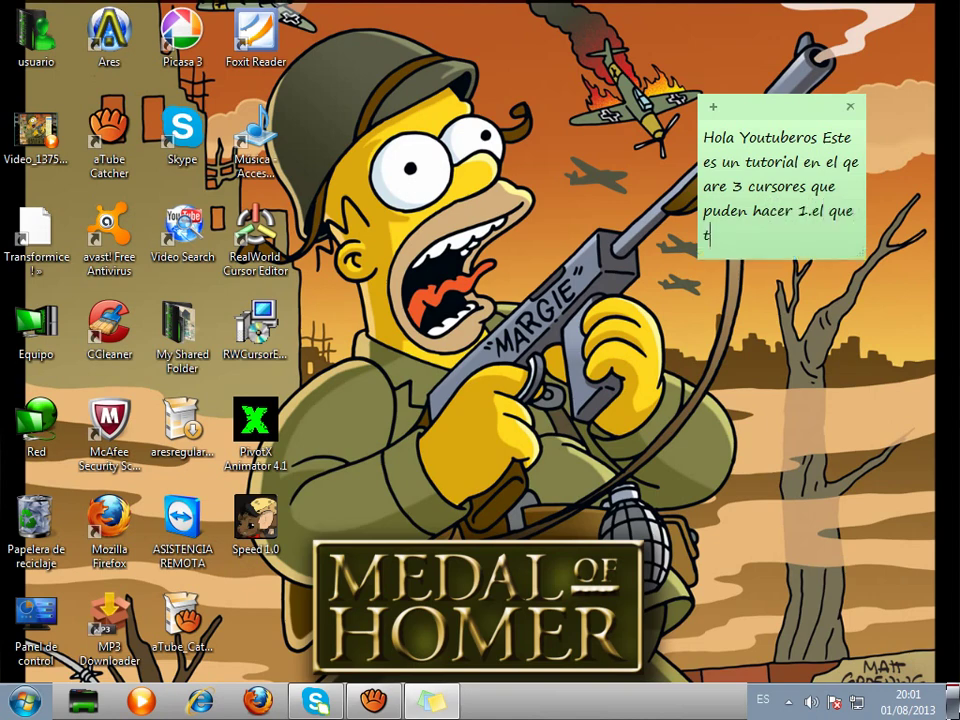
pyautogui.write('o m')
pyautogui.write('irenk')
pyautogui.press('BackSpace')
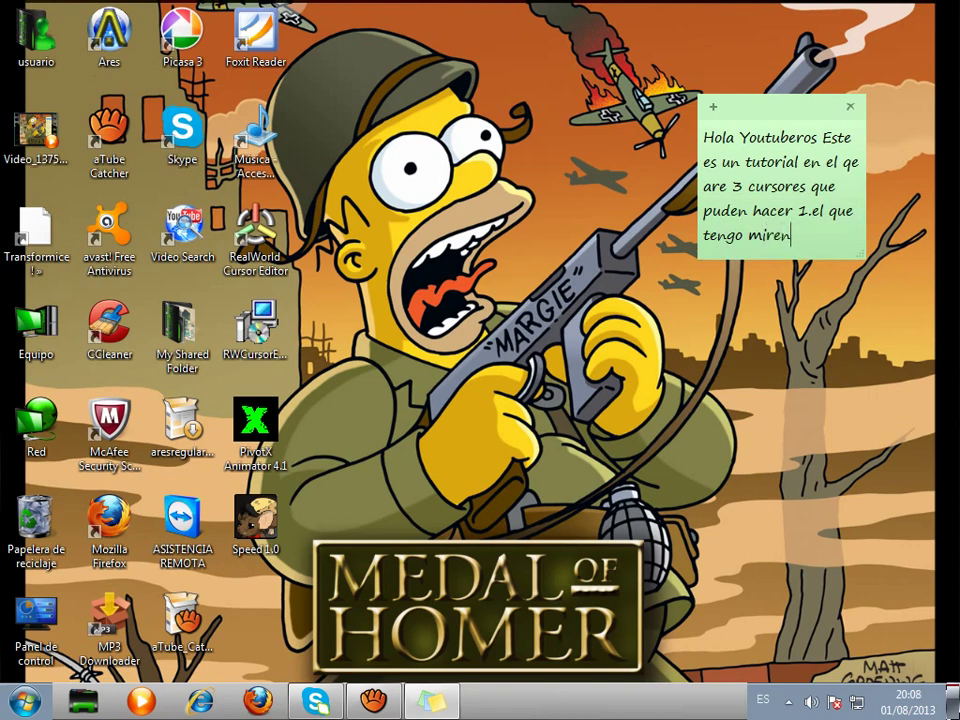
pyautogui.write('lon')
# Switch to aTube Catcher, enable Seguir Mouse and disable Capture Layered for the screen recording, and minimize the window.
pyautogui.click(373, 701)
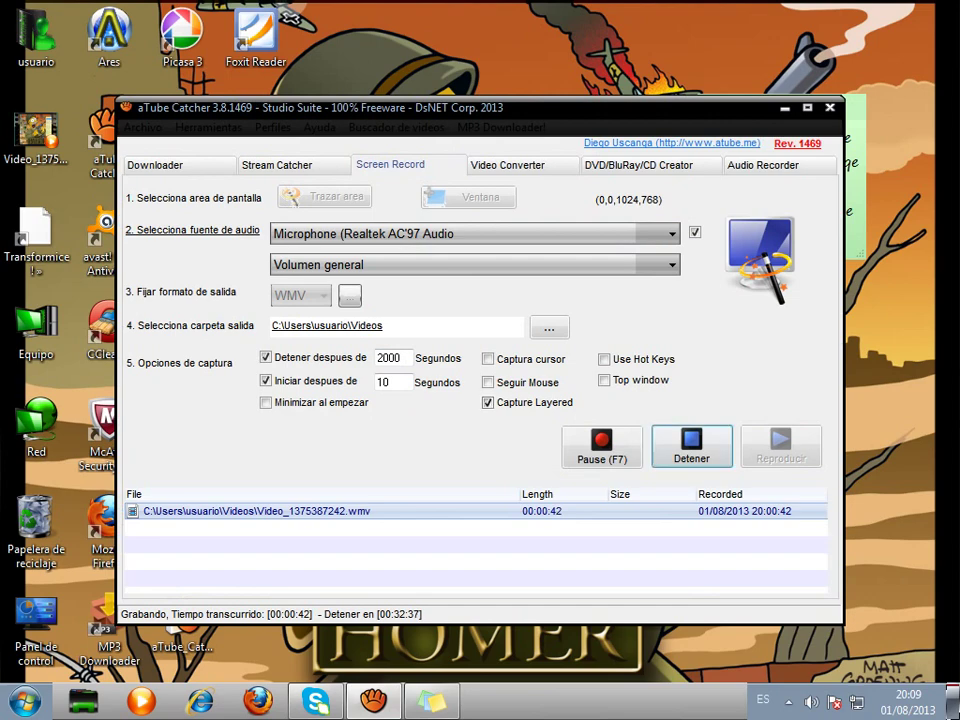
pyautogui.click(488, 382)
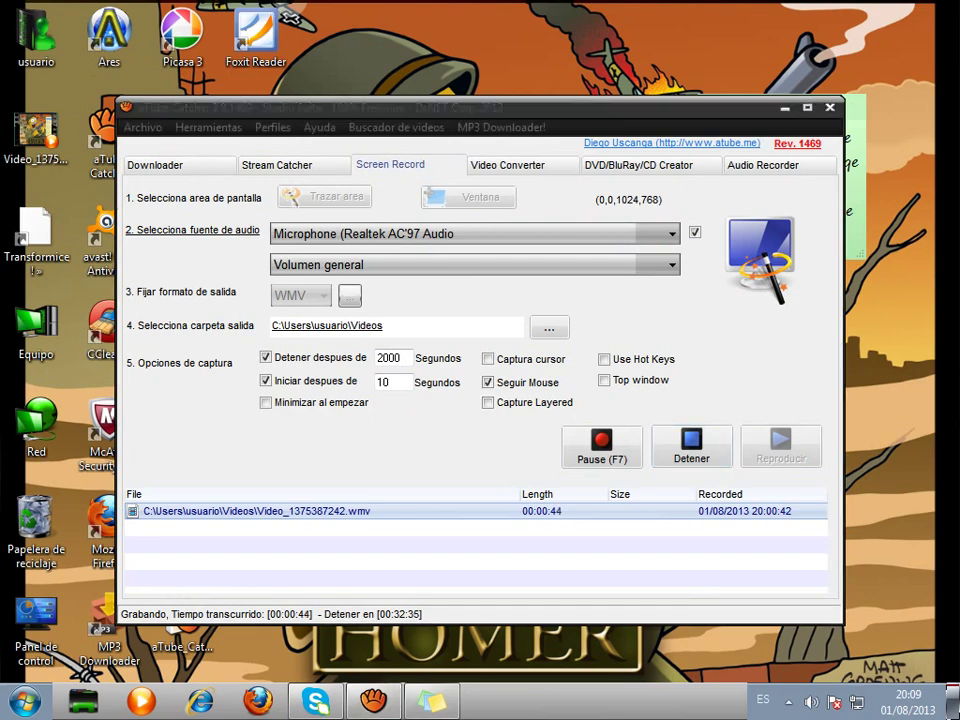
pyautogui.click(785, 108)
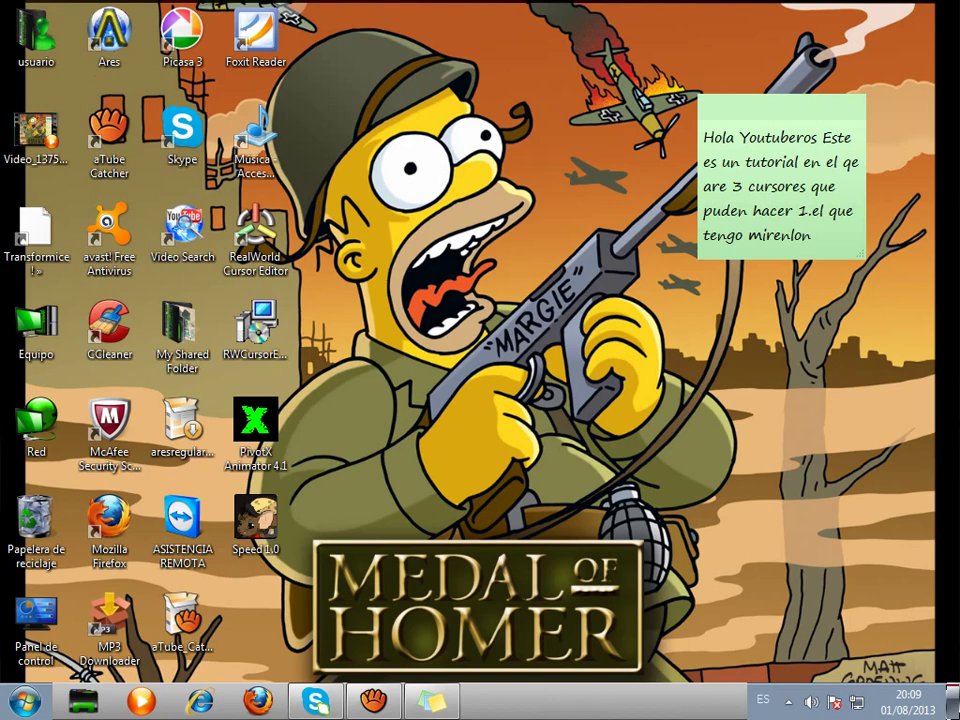
# Finish the sticky note's text with "Bueno Agamoslo Sigan Mis Pasos".
pyautogui.click(811, 235)
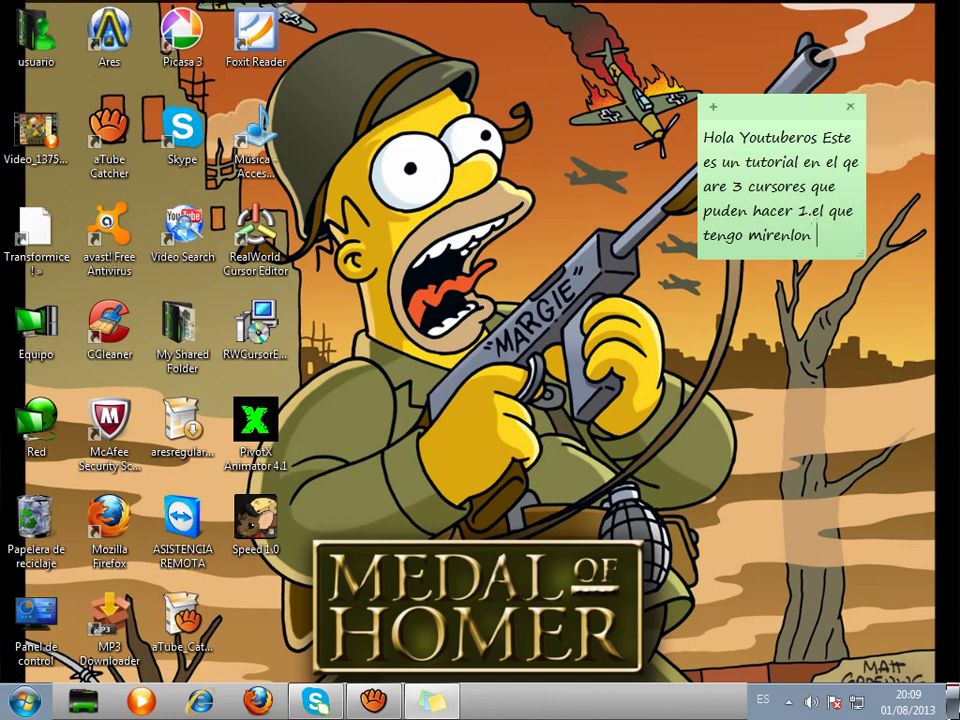
pyautogui.write('Bueno')
pyautogui.press('Return')
pyautogui.write('Aga')
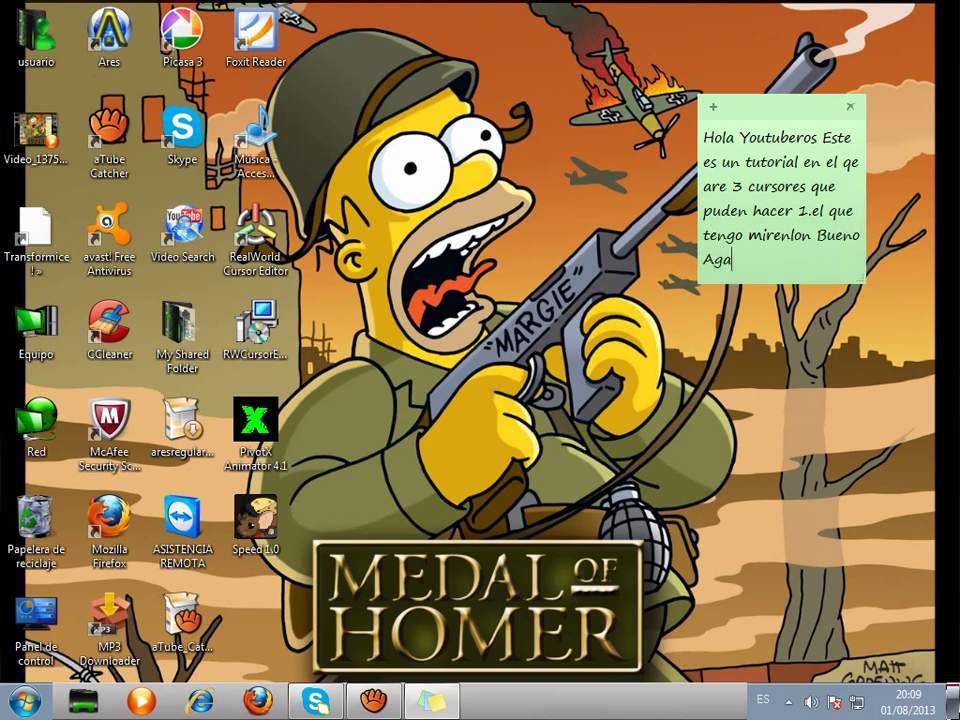
pyautogui.write('moslon')
pyautogui.write('Sigan M')
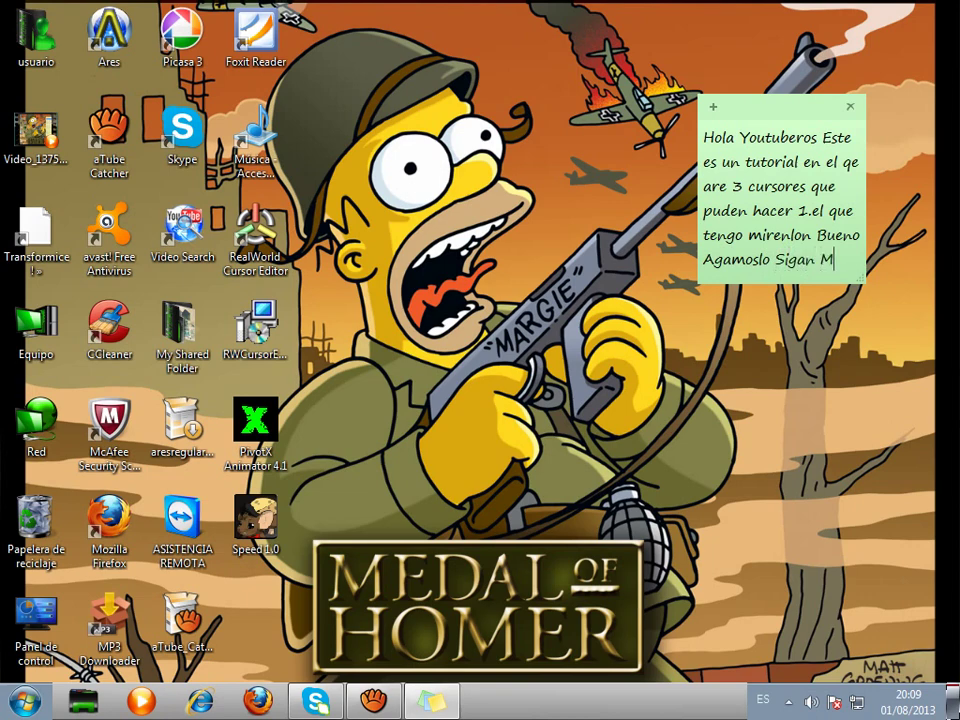
pyautogui.write('is Pasos')
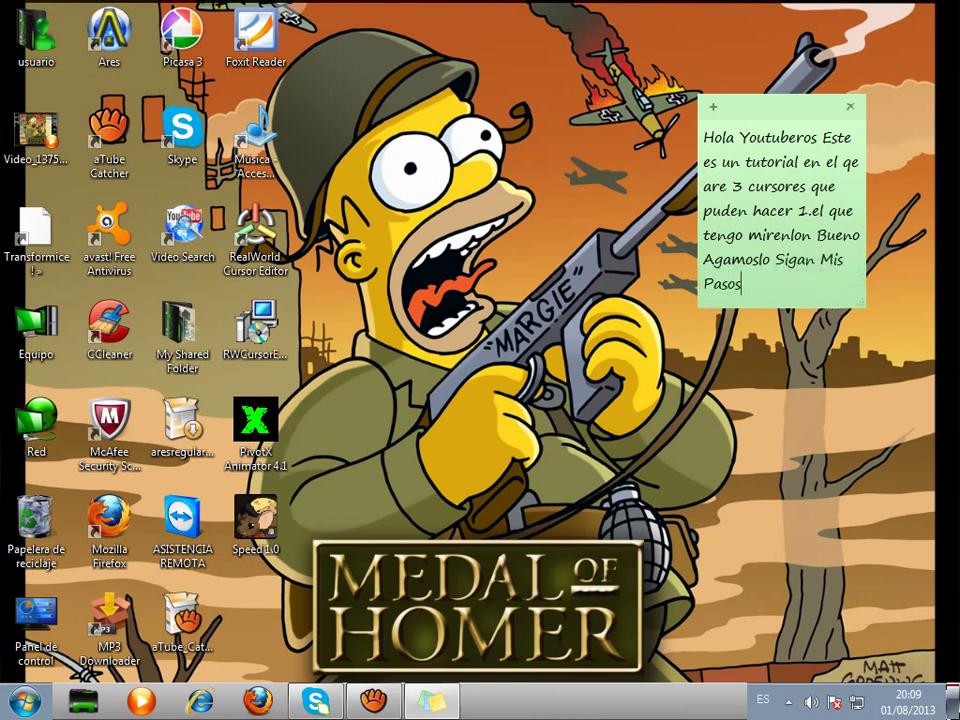
pyautogui.click(374, 701)
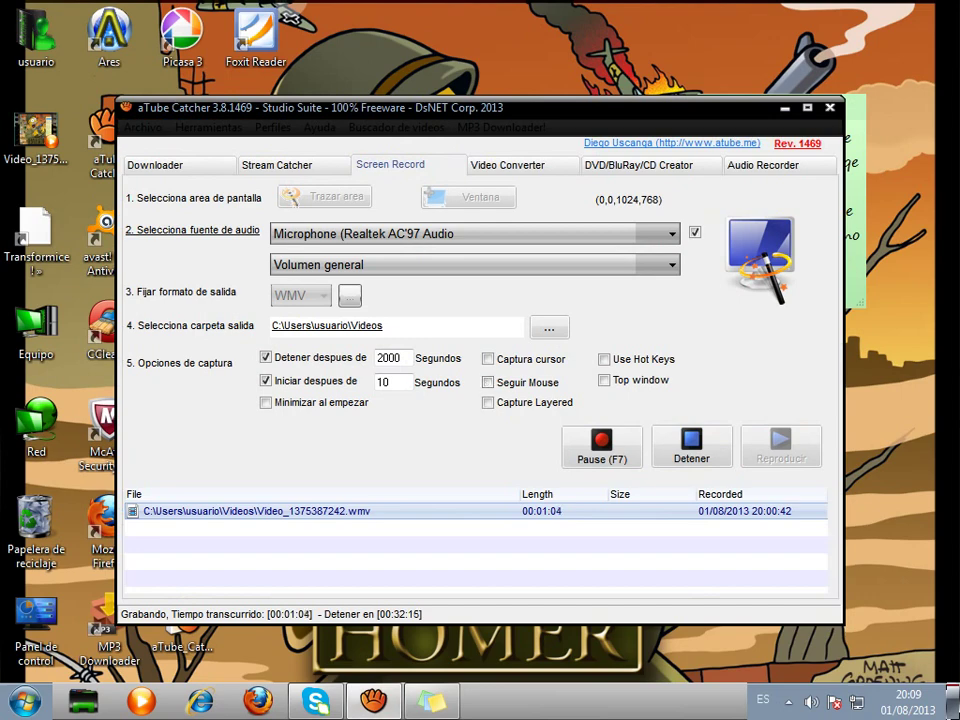
pyautogui.click(785, 107)
pyautogui.click(324, 526)
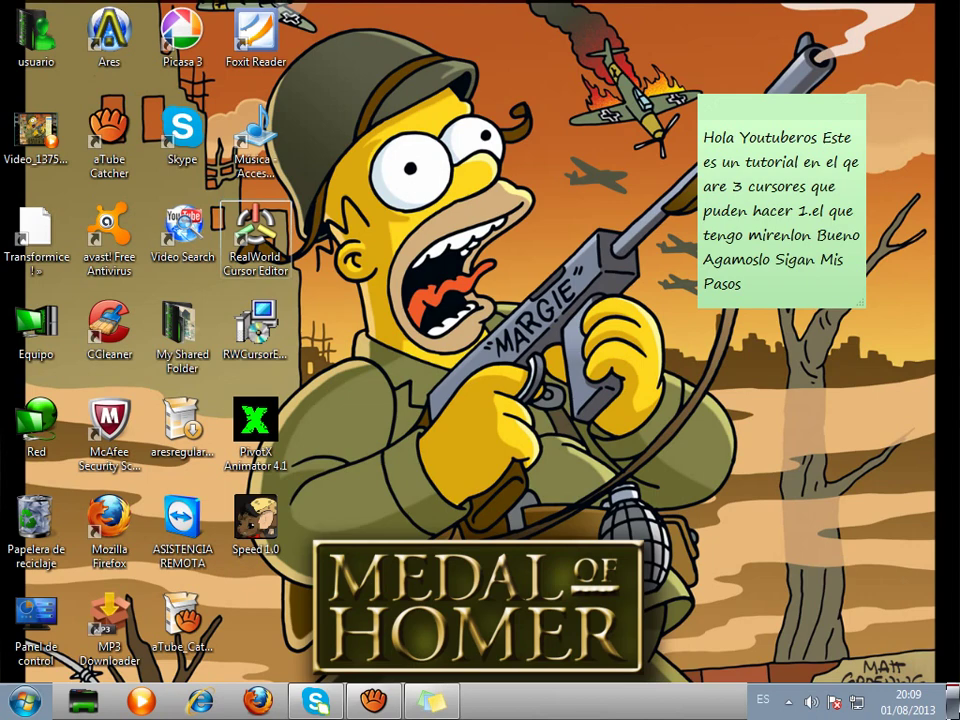
pyautogui.doubleClick(255, 235)
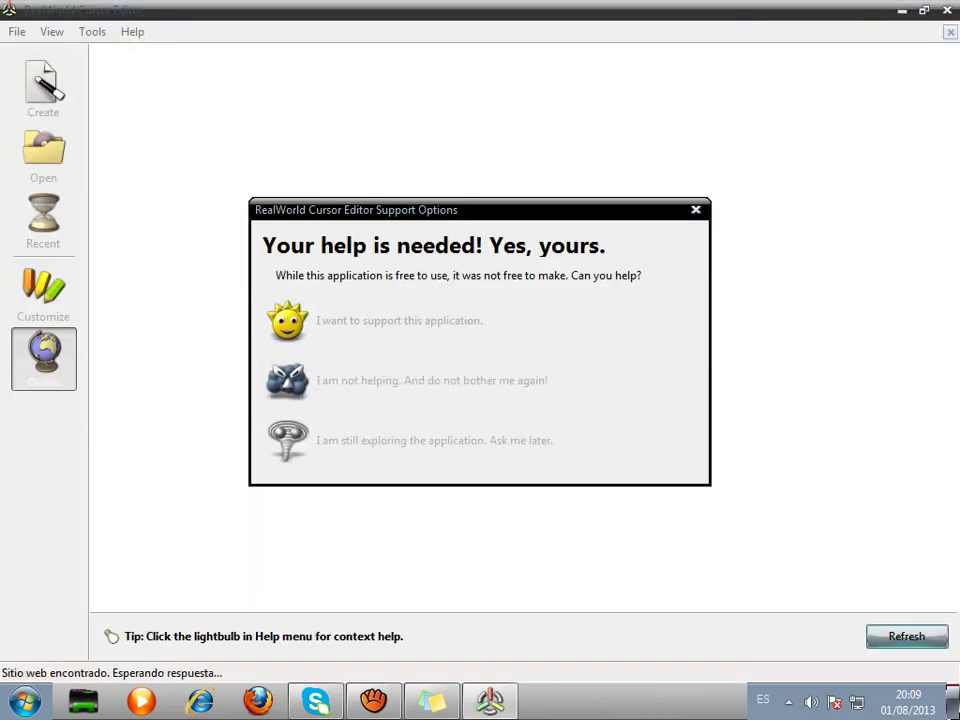
pyautogui.click(696, 210)
pyautogui.click(43, 88)
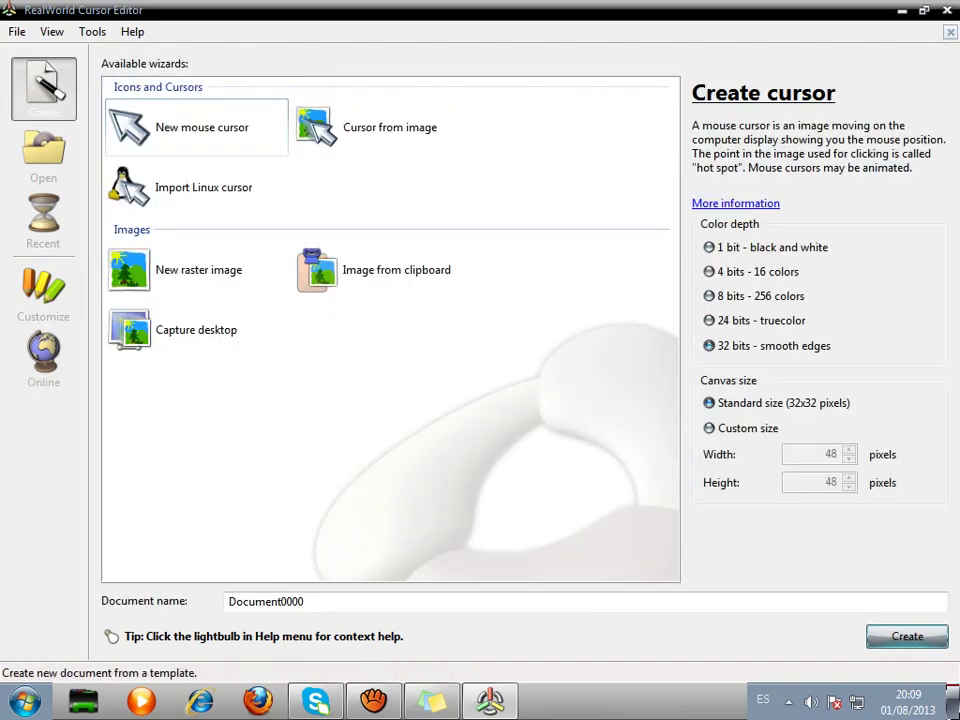
pyautogui.doubleClick(150, 135)
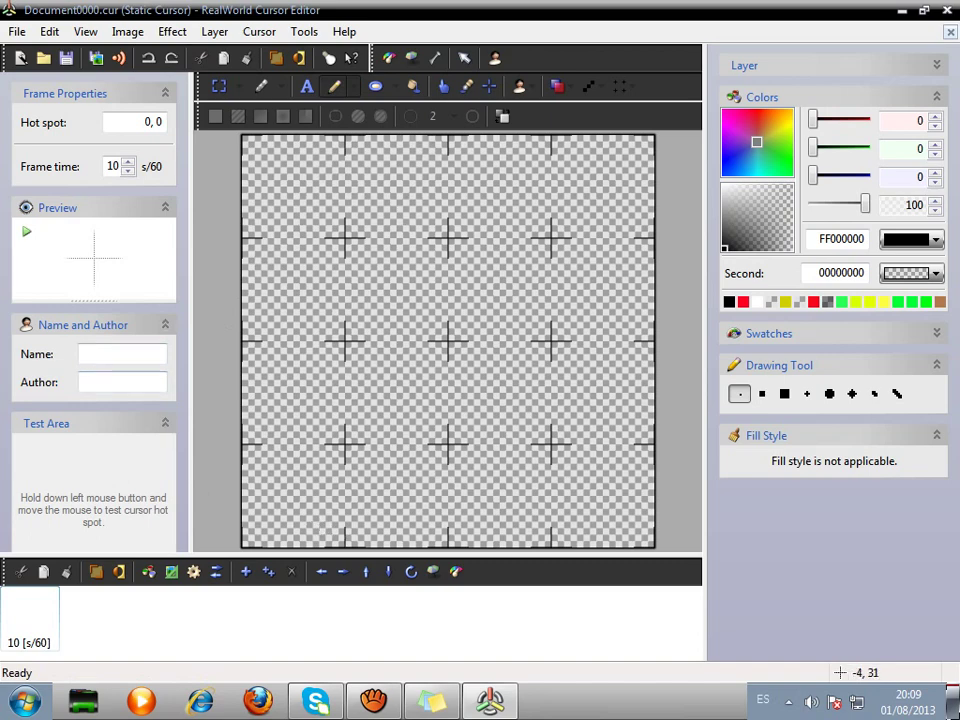
pyautogui.click(136, 620)
pyautogui.hotkey('alt', 'F4')
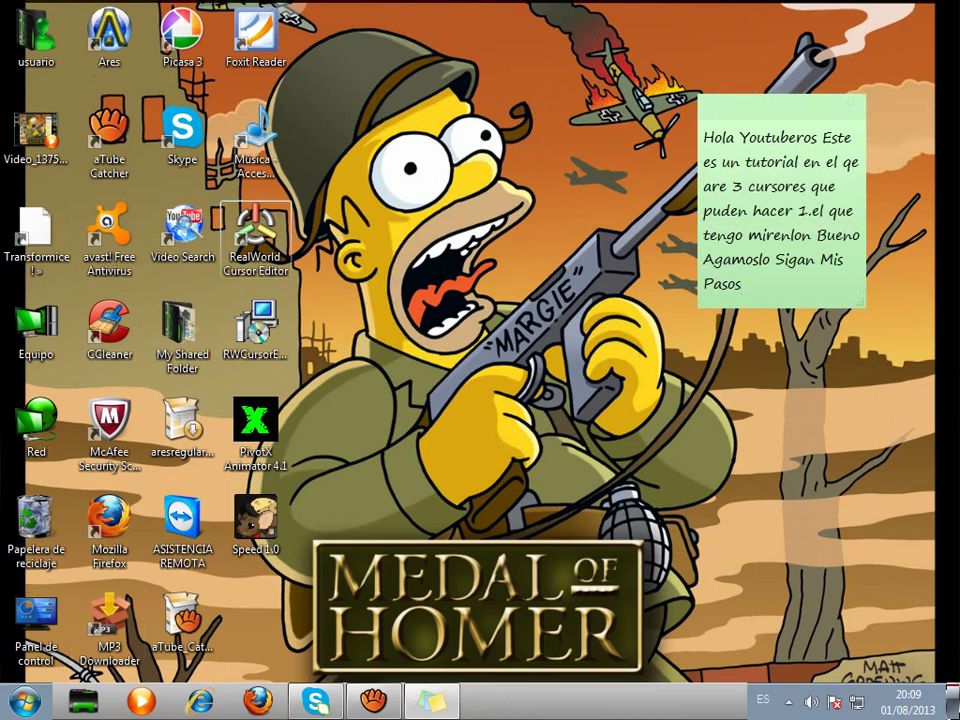
# Open RealWorld Cursor Editor, dismiss its support options dialog and create a new blank mouse cursor.
pyautogui.click(325, 526)
pyautogui.doubleClick(255, 238)
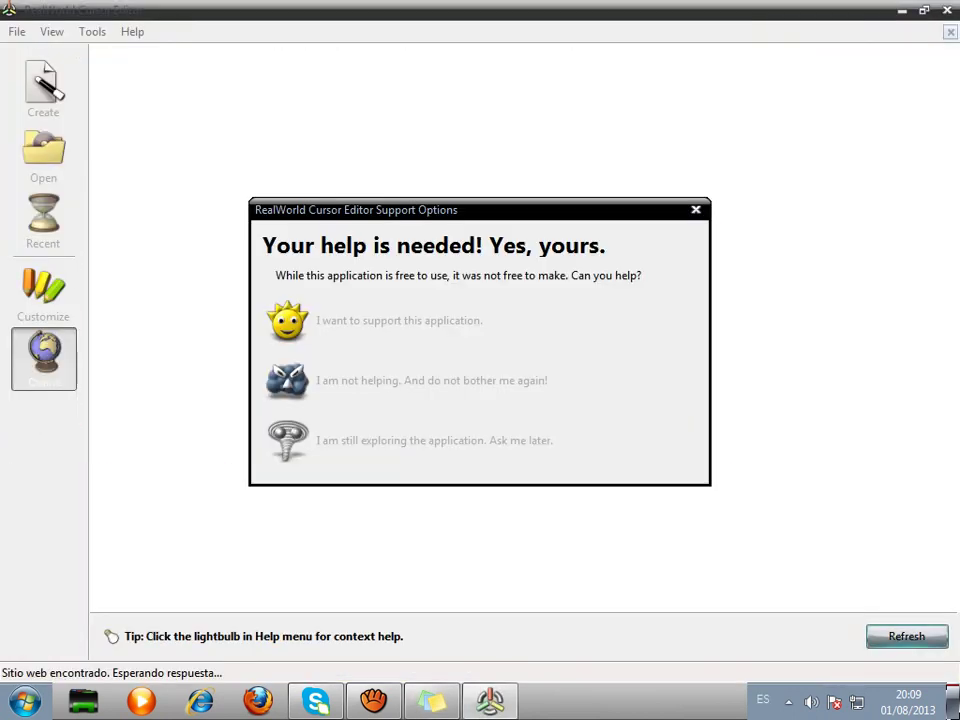
pyautogui.click(696, 210)
pyautogui.click(43, 88)
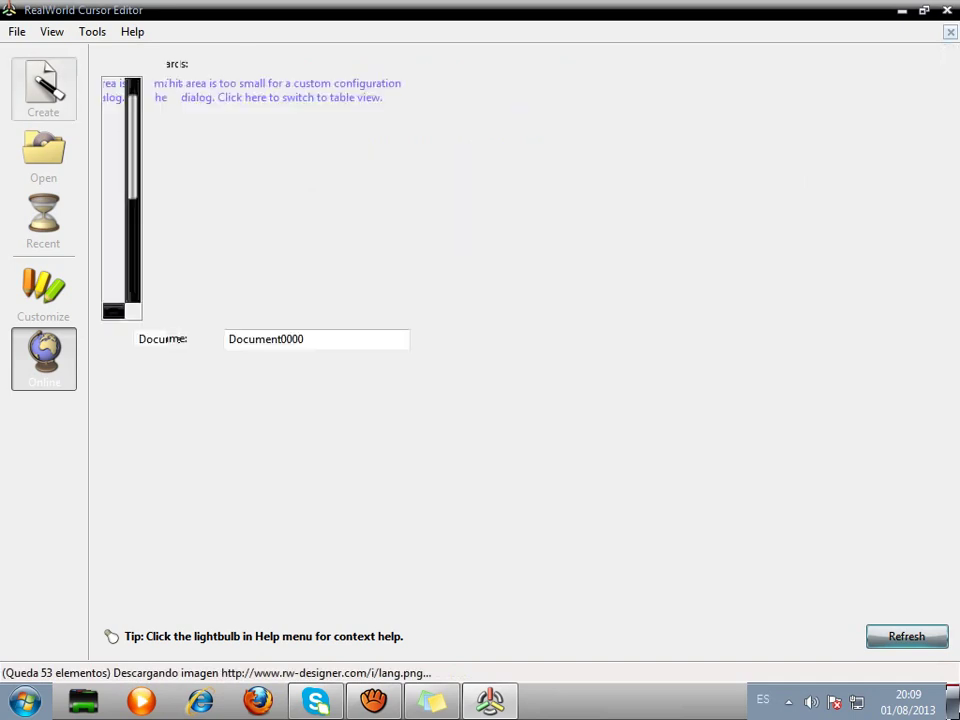
pyautogui.press('Return')
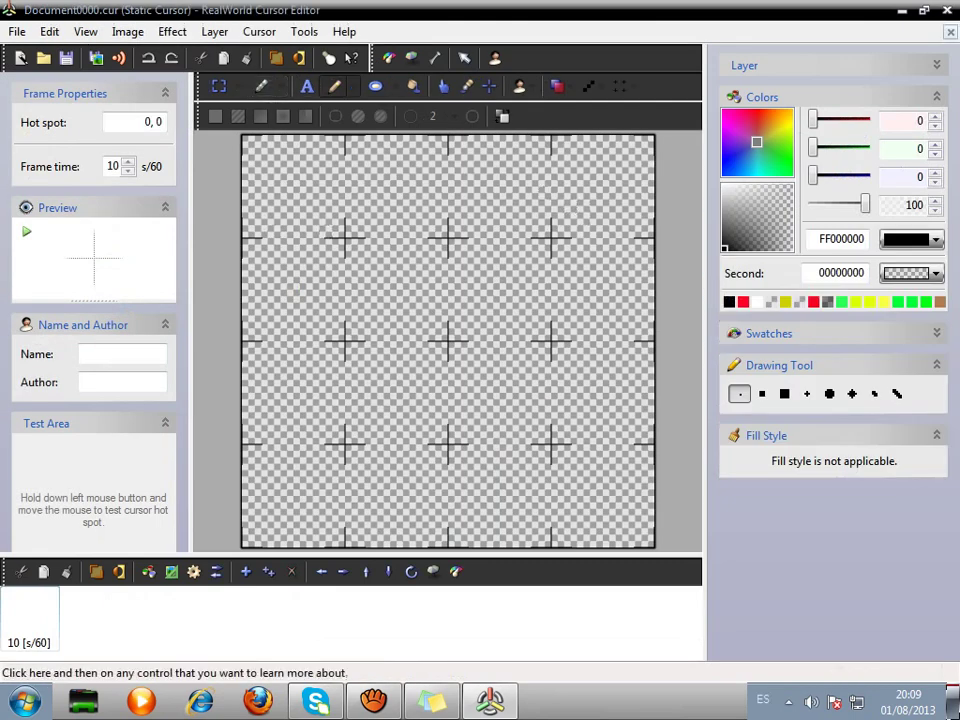
# Draw a filled ellipse of about 31.3 x 31 pixels across the canvas and color it red (FFFF0020).
pyautogui.click(375, 86)
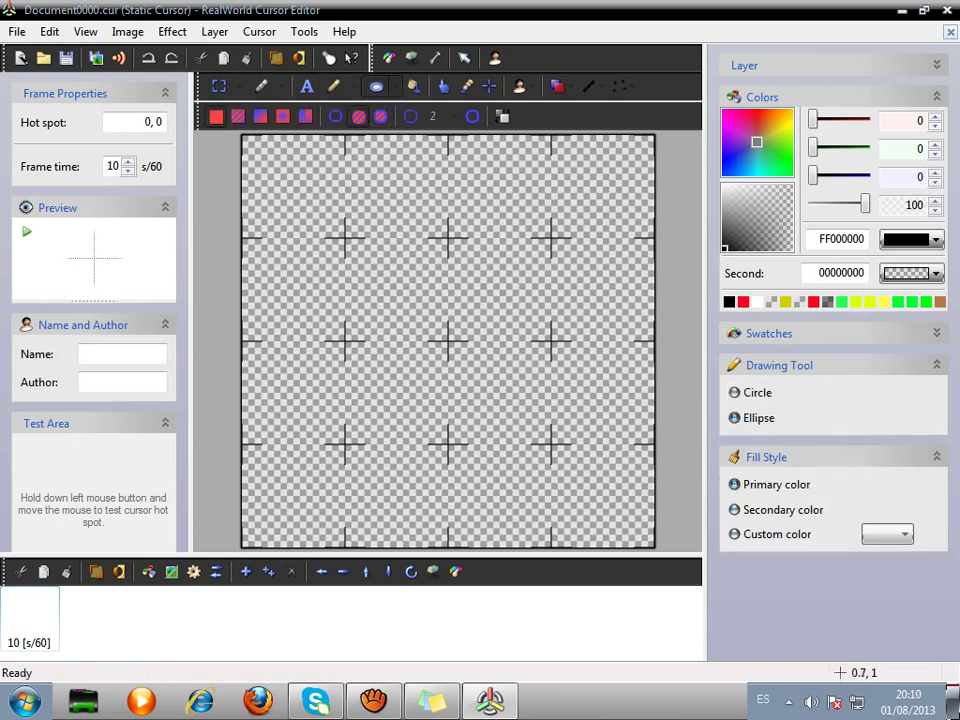
pyautogui.moveTo(251, 144); pyautogui.dragTo(656, 529)
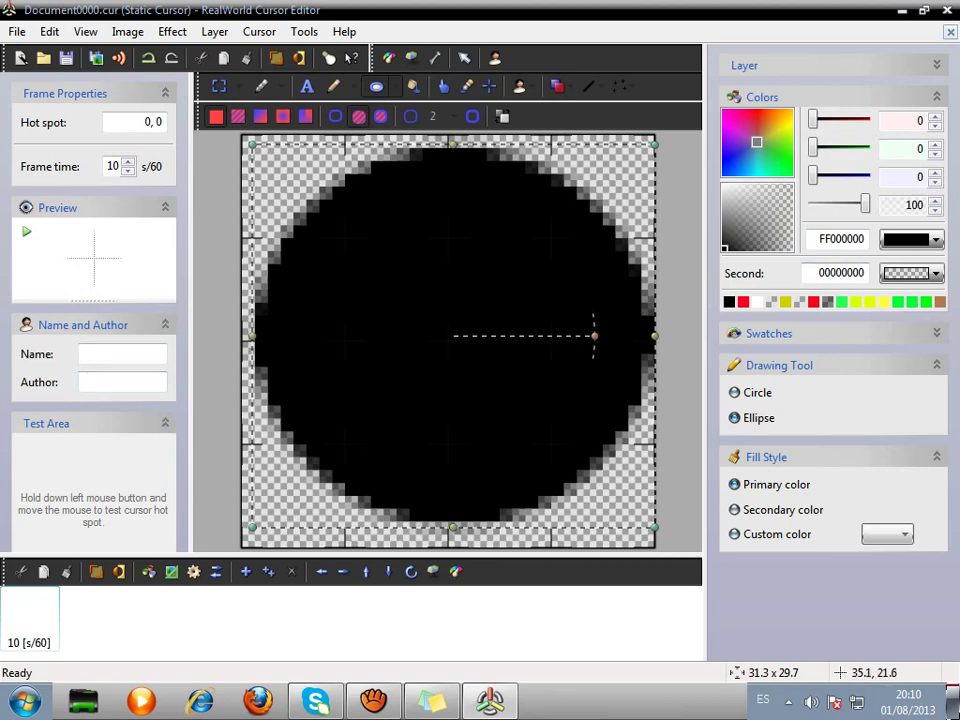
pyautogui.click(752, 111)
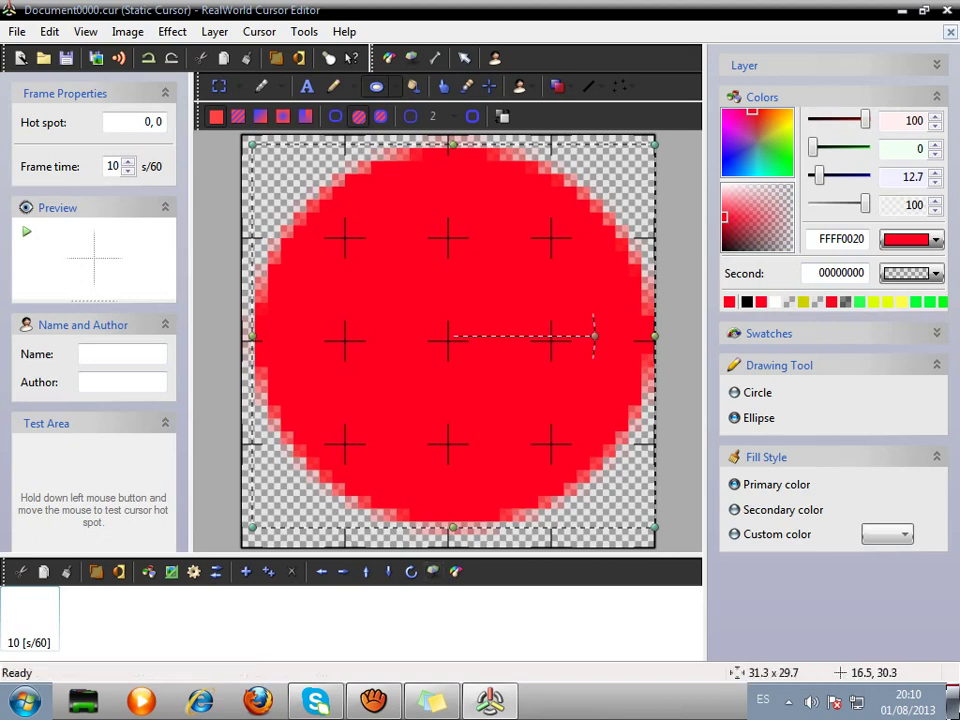
pyautogui.moveTo(455, 528); pyautogui.dragTo(455, 541)
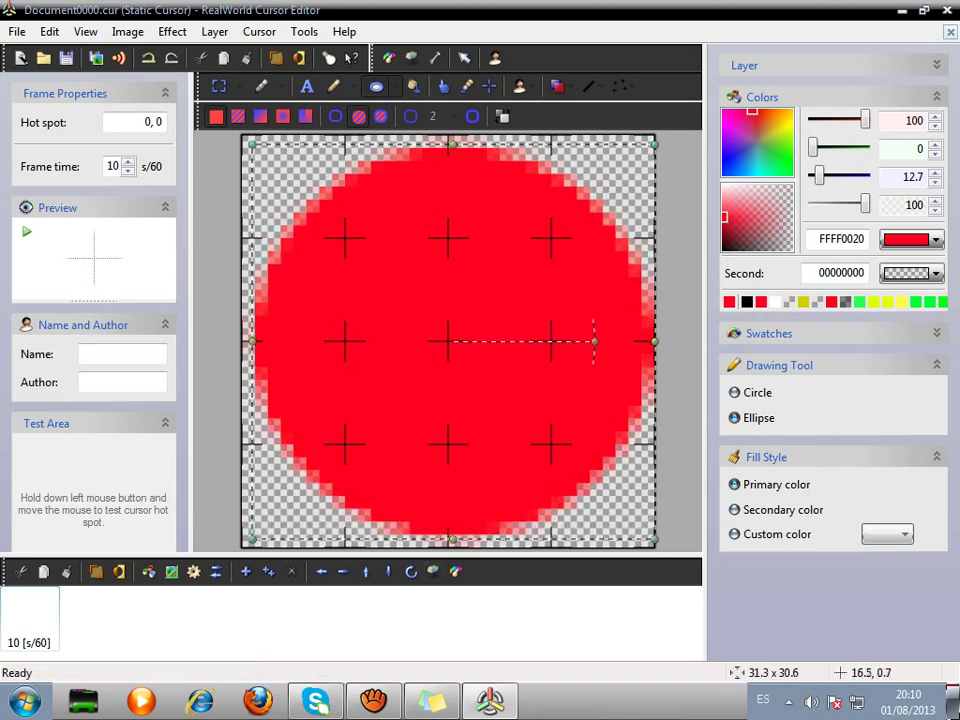
pyautogui.moveTo(456, 144); pyautogui.dragTo(456, 138)
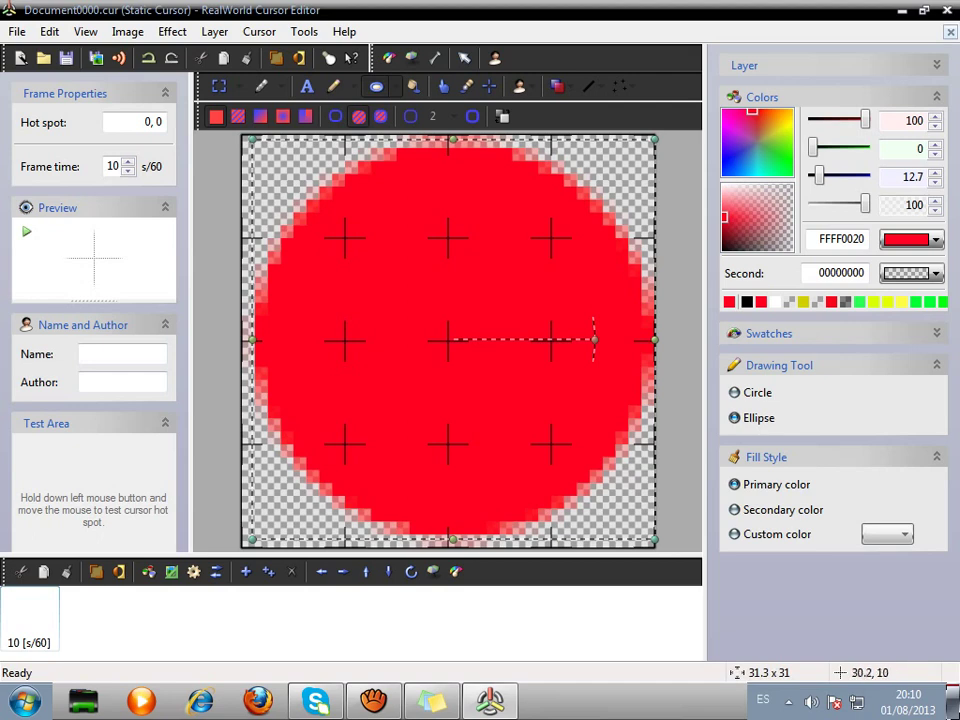
pyautogui.click(747, 302)
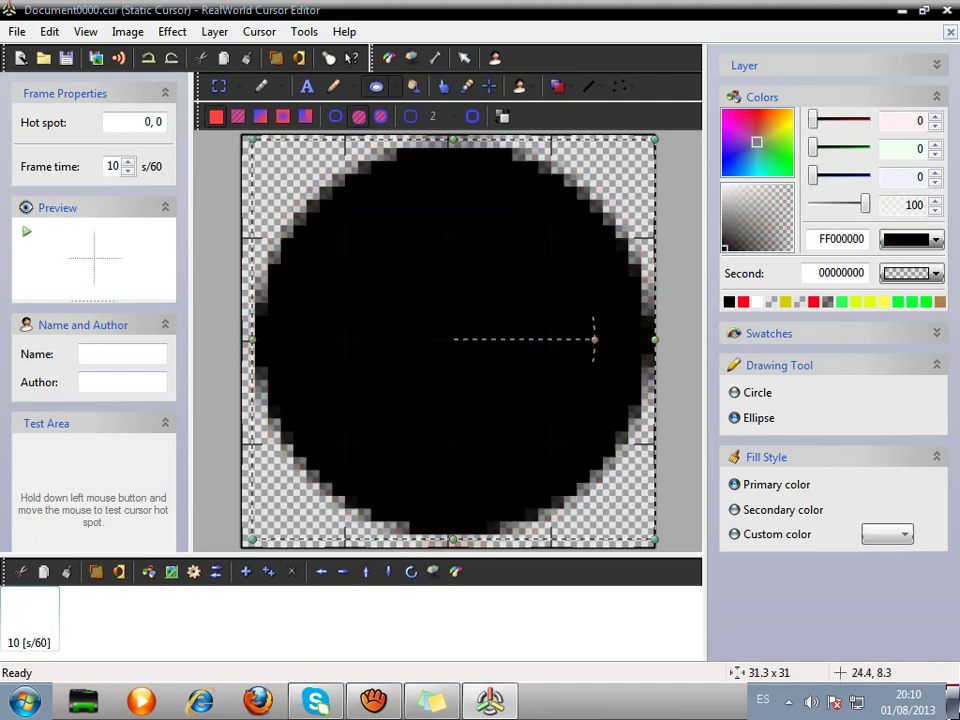
pyautogui.click(743, 302)
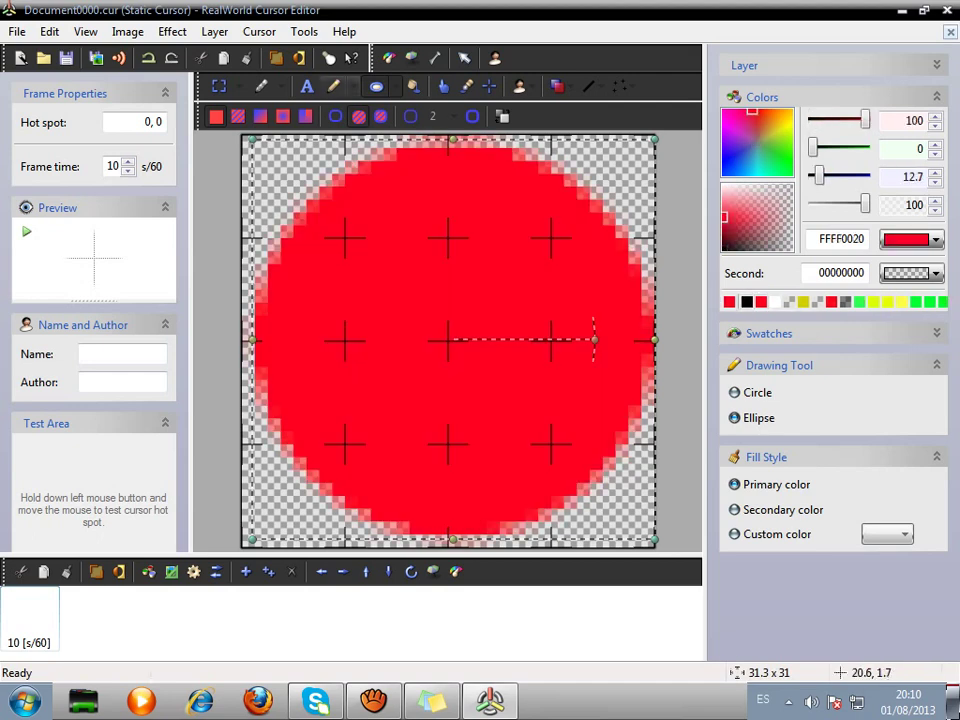
# Pencil a vertical black (FF000000) bar about 3 pixels wide and 21 pixels tall inside the red circle's right side.
pyautogui.click(334, 86)
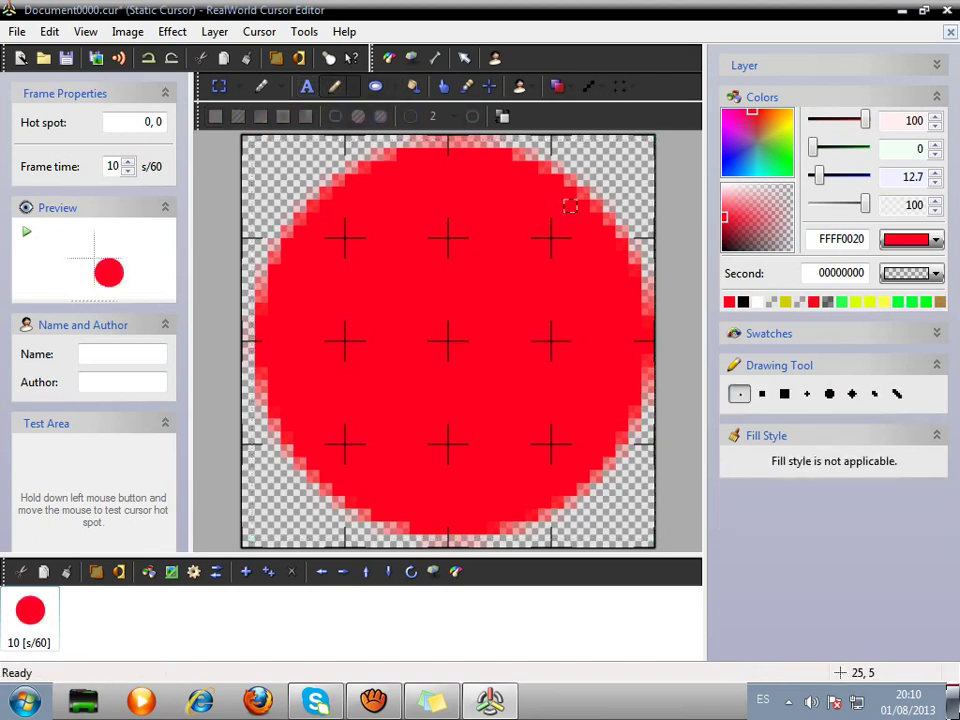
pyautogui.click(743, 302)
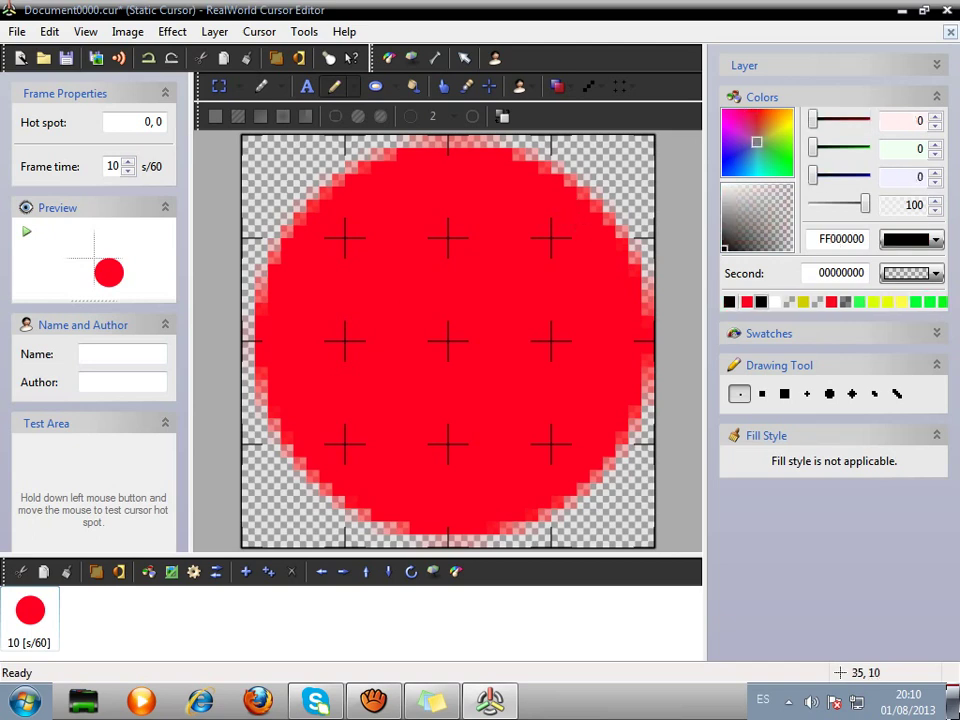
pyautogui.moveTo(569, 205)
pyautogui.mouseDown()
pyautogui.moveTo(570, 360)
pyautogui.moveTo(557, 386)
pyautogui.moveTo(570, 360)
pyautogui.moveTo(569, 450)
pyautogui.mouseUp()
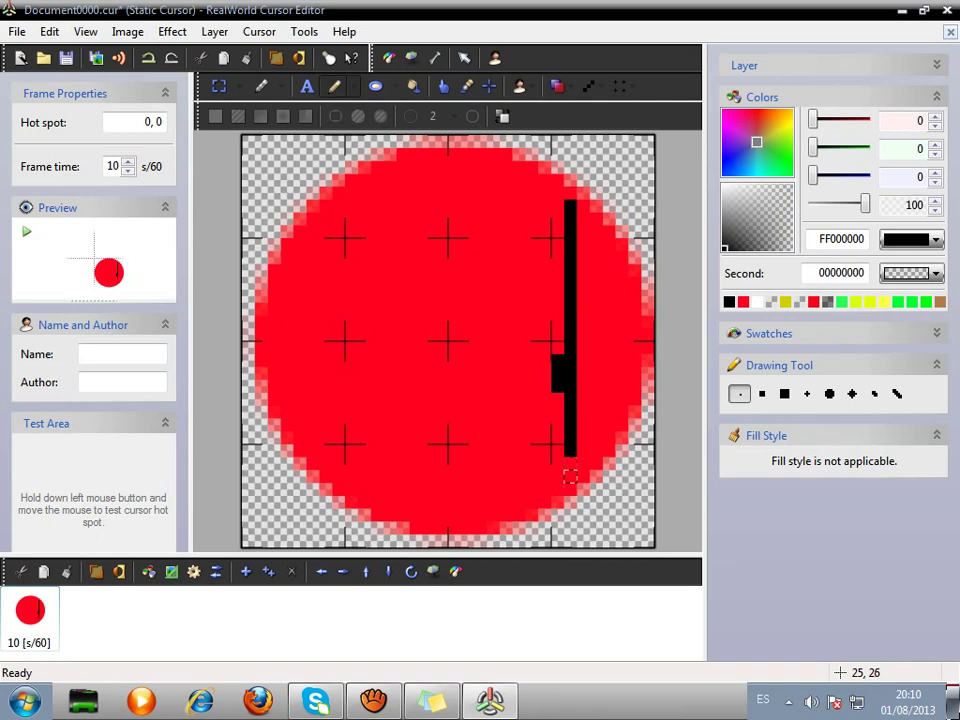
pyautogui.click(569, 463)
pyautogui.moveTo(557, 375)
pyautogui.mouseDown()
pyautogui.moveTo(557, 463)
pyautogui.moveTo(581, 461)
pyautogui.moveTo(583, 206)
pyautogui.moveTo(557, 206)
pyautogui.moveTo(558, 531)
pyautogui.moveTo(545, 551)
pyautogui.mouseUp()
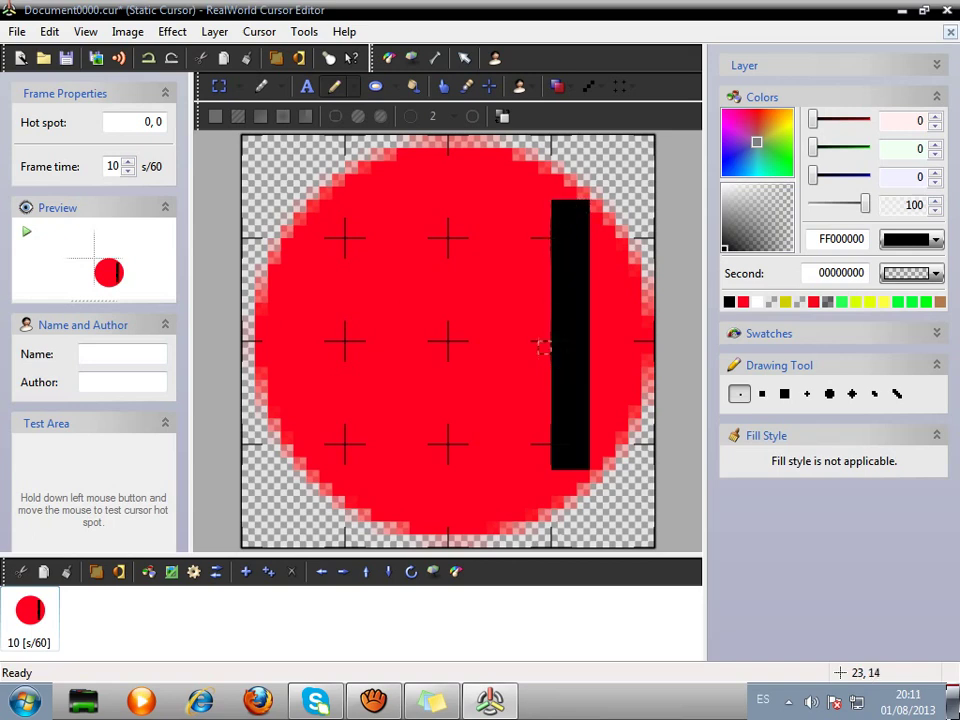
# Add a black pixel beside the bar's upper end and a one-pixel diagonal line rising leftward from its lower end.
pyautogui.click(545, 206)
pyautogui.click(543, 463)
pyautogui.click(531, 450)
pyautogui.click(518, 438)
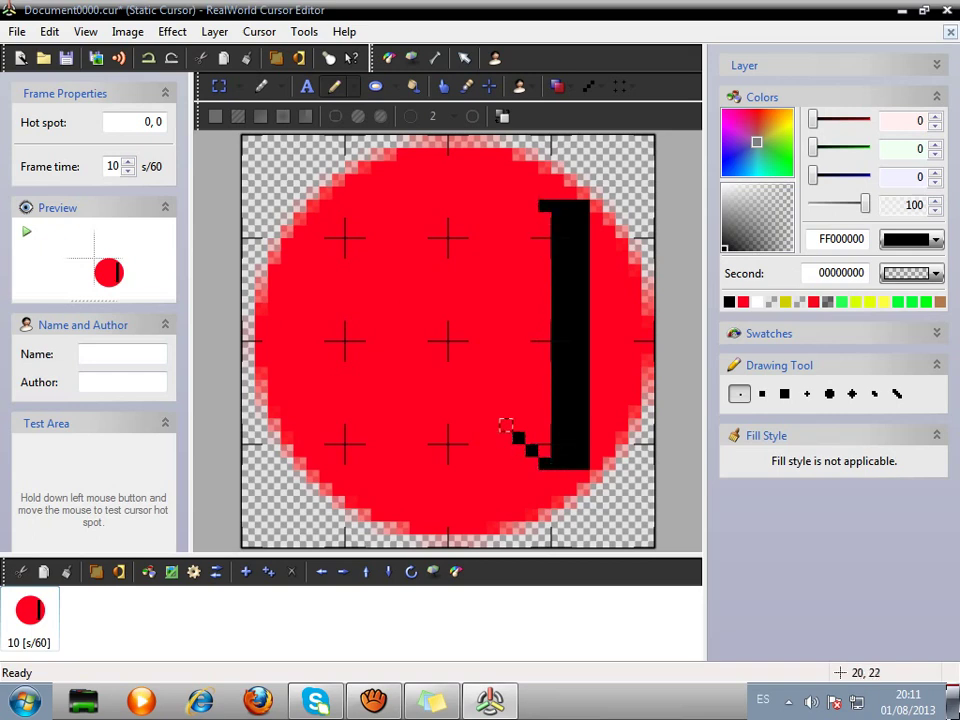
pyautogui.click(505, 425)
pyautogui.click(493, 412)
pyautogui.click(480, 386)
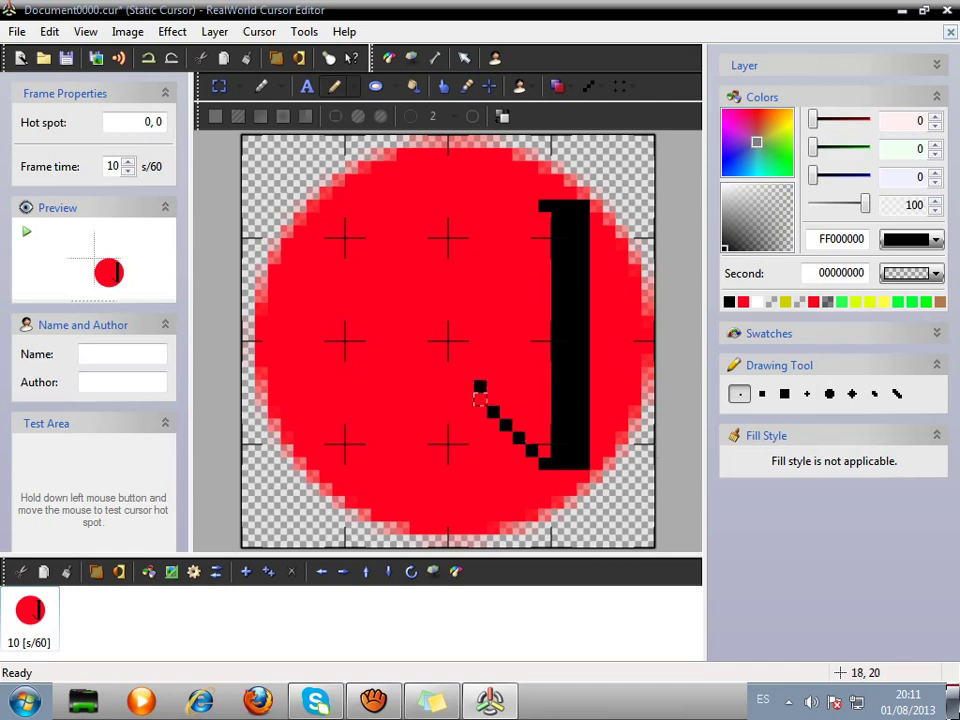
pyautogui.click(480, 398)
# Recolor the stray pixel above the lower diagonal's end red (FFFF0020) and extend the diagonal two black (FF000000) pixels up and left.
pyautogui.click(743, 302)
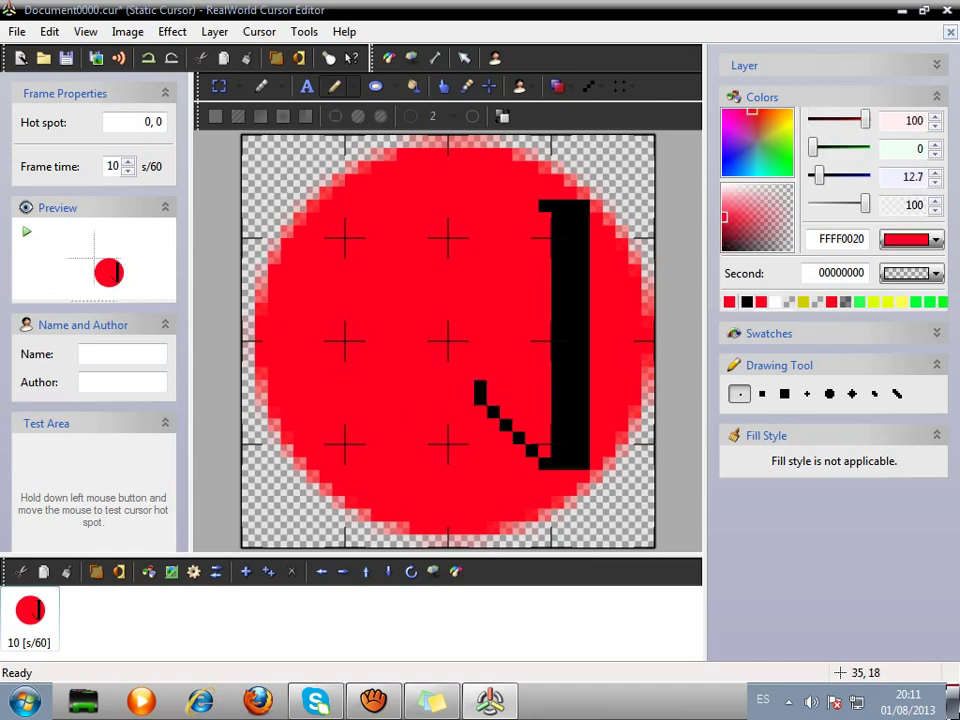
pyautogui.click(480, 386)
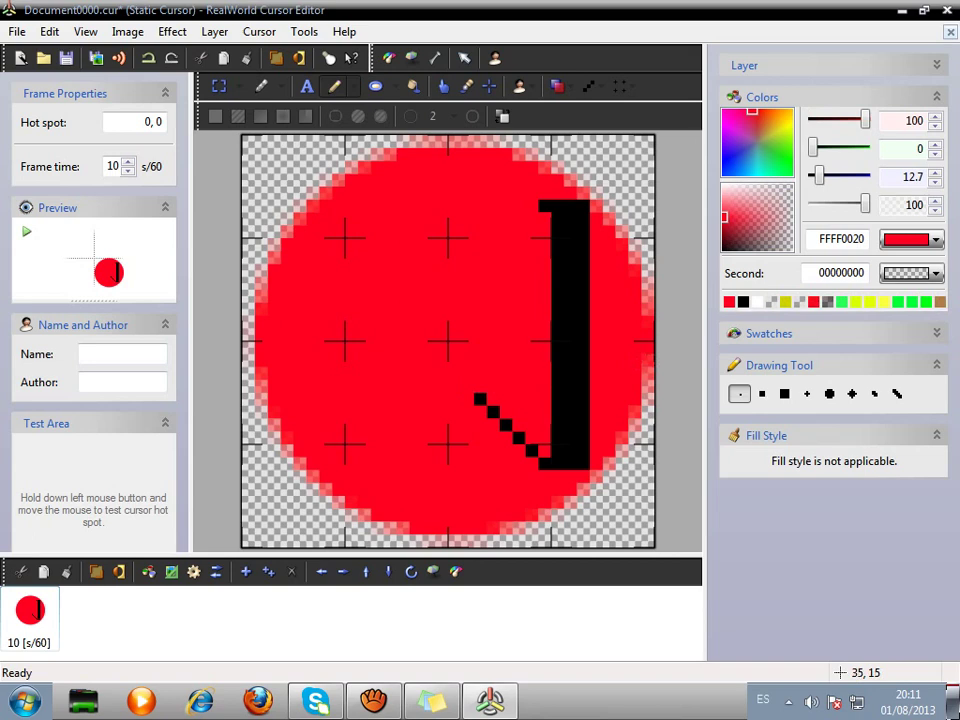
pyautogui.keyDown('ctrl'); pyautogui.click(480, 401); pyautogui.keyUp('ctrl')
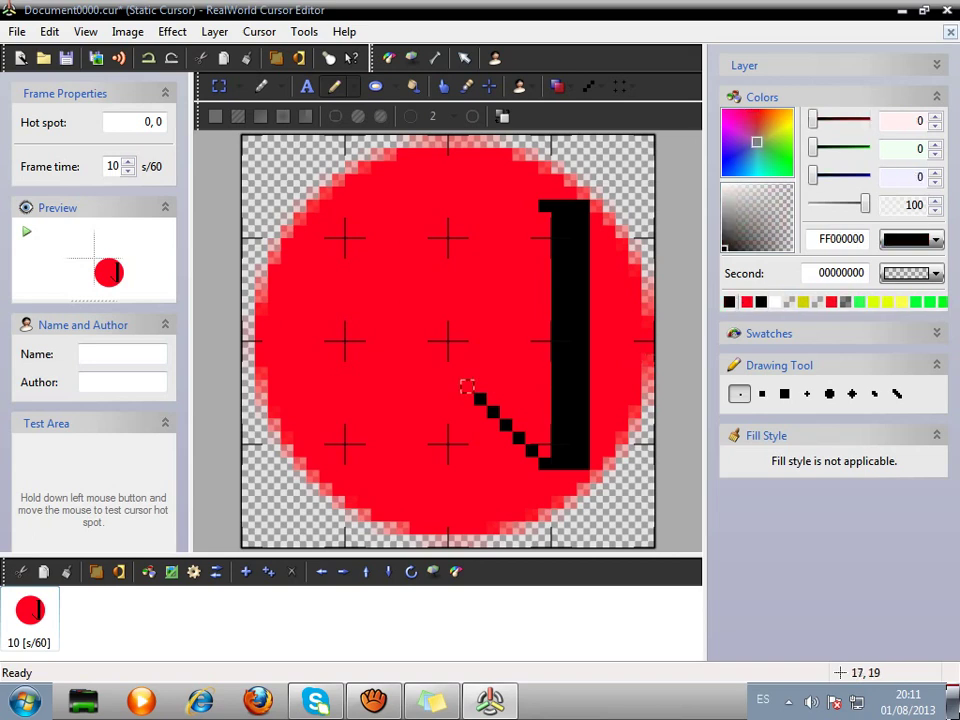
pyautogui.click(467, 388)
pyautogui.click(454, 373)
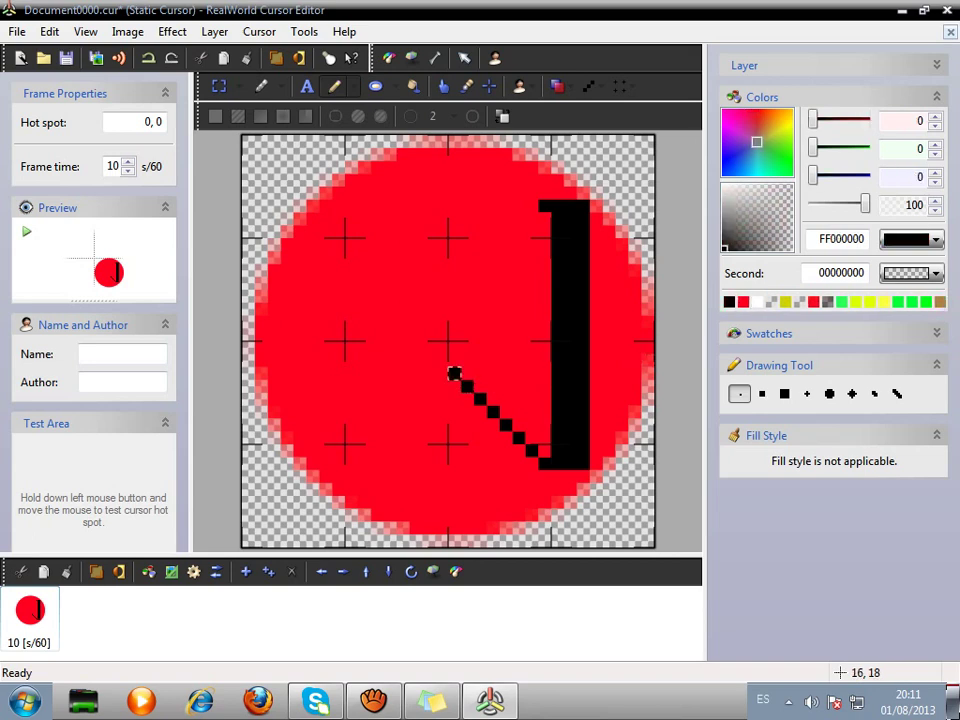
# Pencil a one-pixel black diagonal descending leftward from the bar's upper end, and add one more pixel to the lower diagonal's left end.
pyautogui.click(531, 218)
pyautogui.click(505, 244)
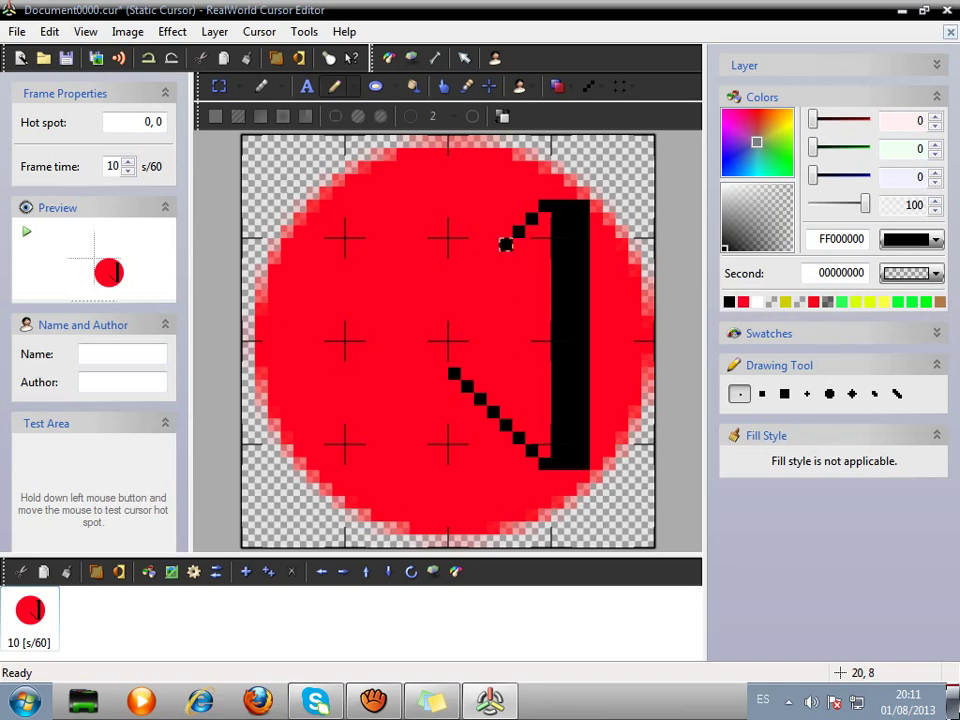
pyautogui.click(492, 257)
pyautogui.click(480, 270)
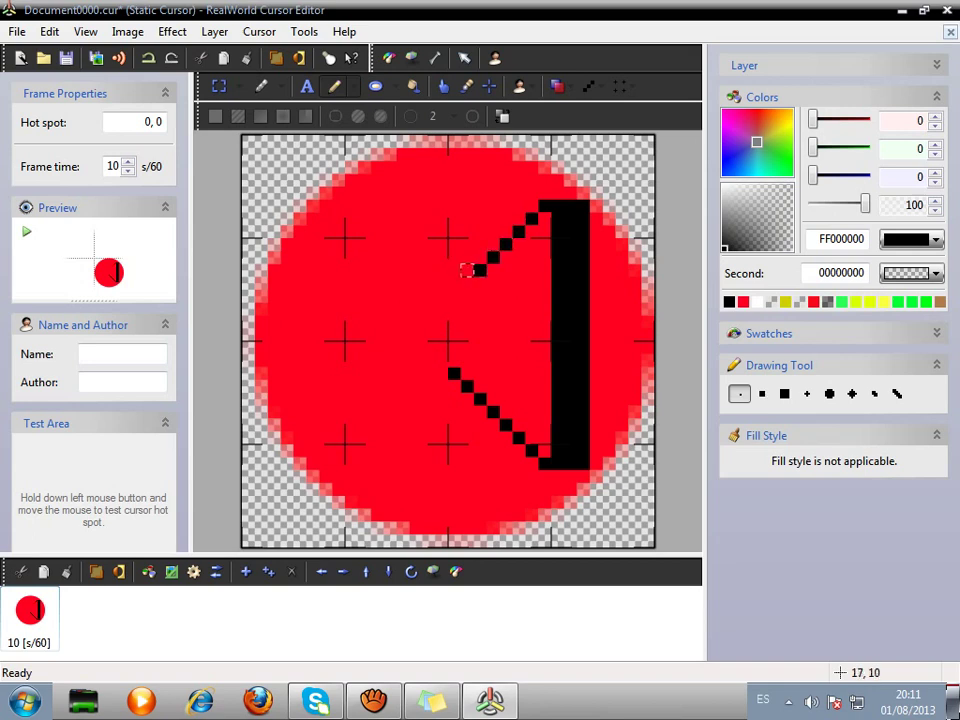
pyautogui.click(467, 283)
pyautogui.click(454, 296)
pyautogui.click(442, 310)
pyautogui.click(442, 362)
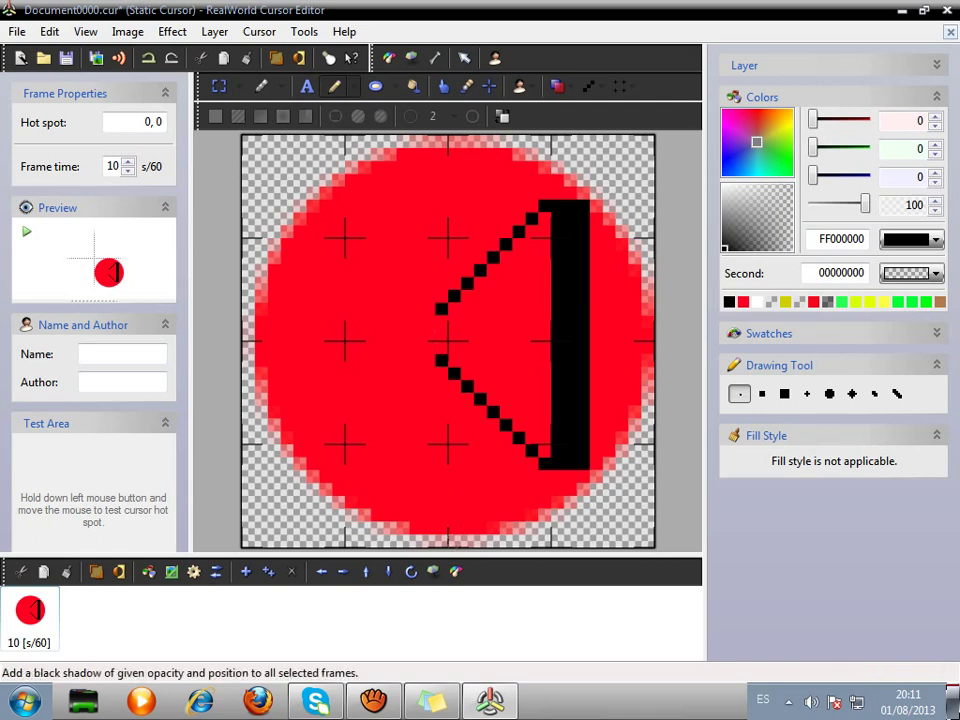
# Pencil black blocks at both diagonals' left ends and trim the upper block's leftmost column with red (FFFF0020), leaving it about 3 pixels wide.
pyautogui.moveTo(441, 368)
pyautogui.mouseDown()
pyautogui.moveTo(441, 450)
pyautogui.moveTo(465, 450)
pyautogui.moveTo(467, 395)
pyautogui.moveTo(452, 395)
pyautogui.moveTo(452, 386)
pyautogui.moveTo(454, 438)
pyautogui.mouseUp()
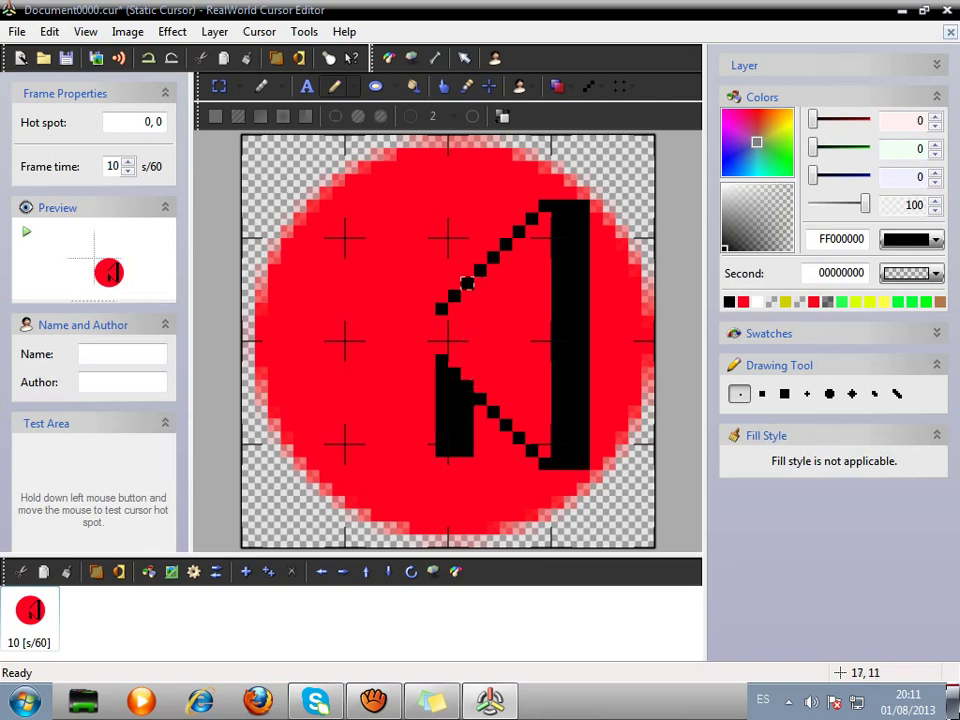
pyautogui.moveTo(466, 284)
pyautogui.mouseDown()
pyautogui.moveTo(466, 232)
pyautogui.moveTo(428, 232)
pyautogui.moveTo(428, 296)
pyautogui.moveTo(442, 297)
pyautogui.moveTo(455, 232)
pyautogui.moveTo(455, 284)
pyautogui.mouseUp()
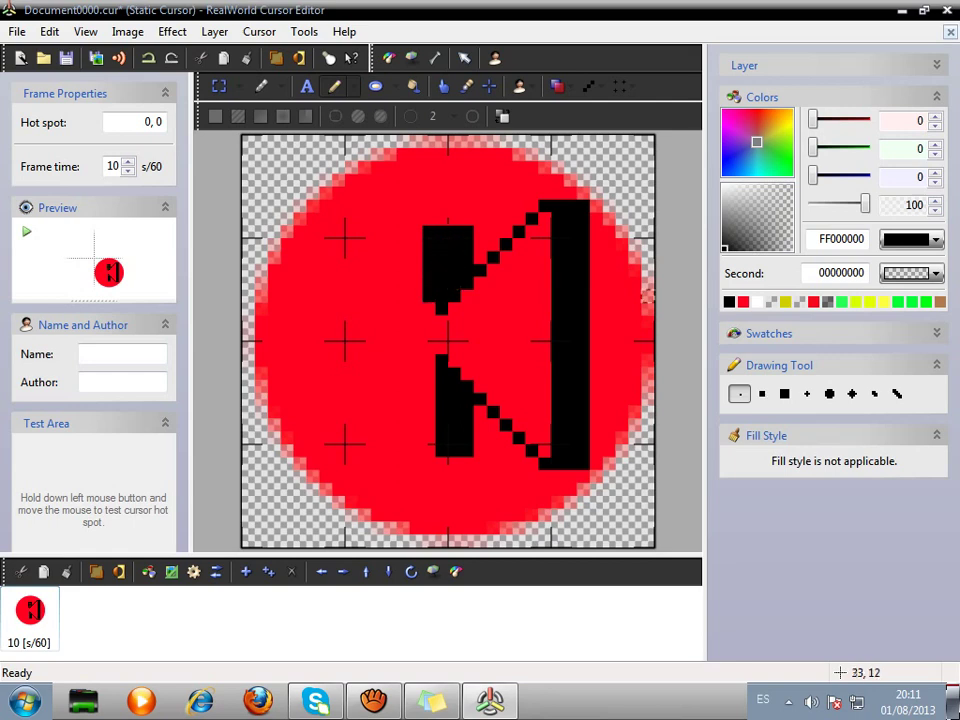
pyautogui.click(743, 301)
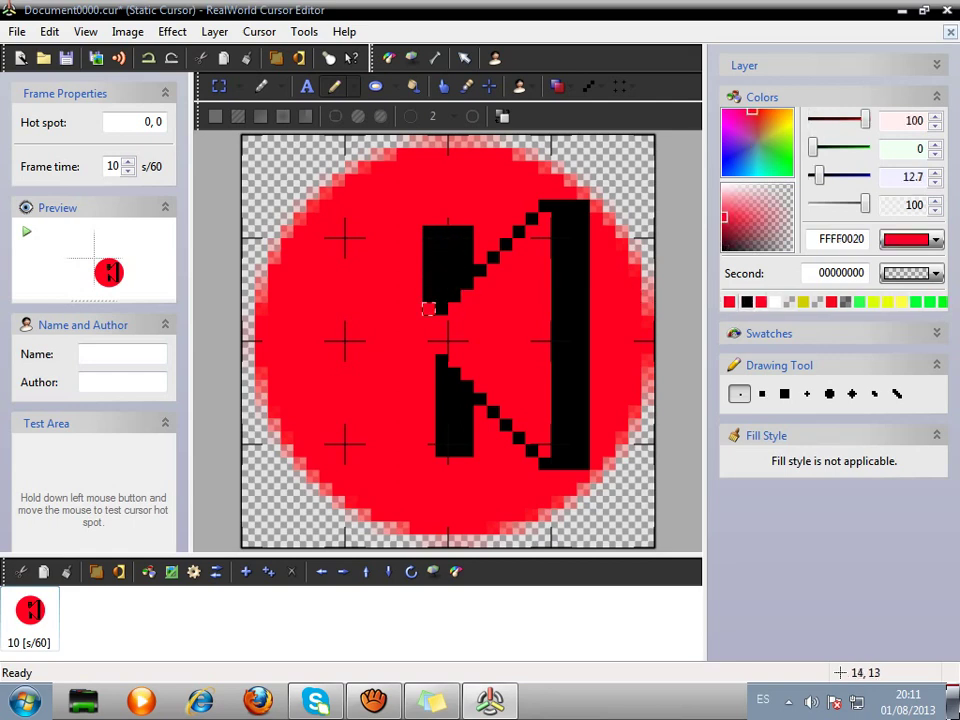
pyautogui.moveTo(416, 232)
pyautogui.mouseDown()
pyautogui.moveTo(428, 231)
pyautogui.moveTo(428, 256)
pyautogui.mouseUp()
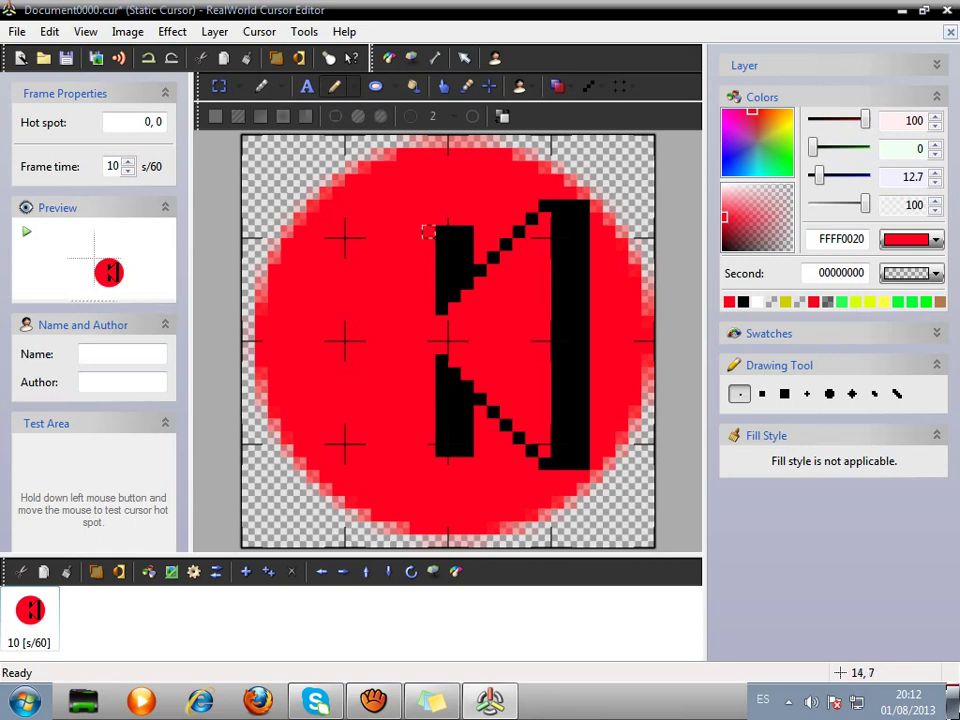
# Add a black (FF000000) row of pixels on top of the upper block, extending one pixel past its left edge.
pyautogui.click(743, 302)
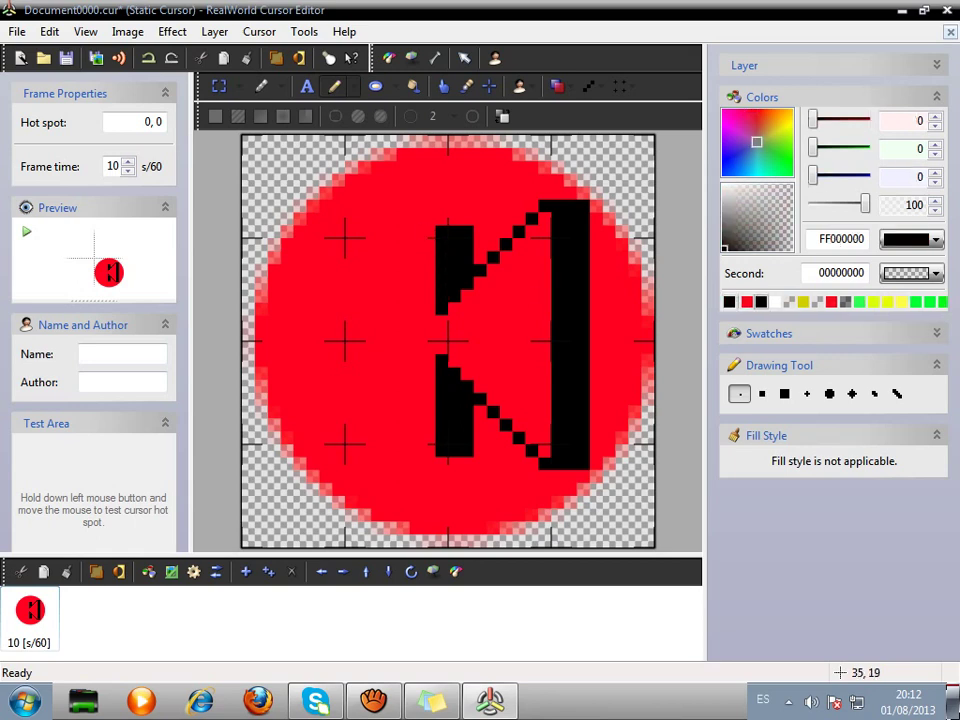
pyautogui.click(441, 218)
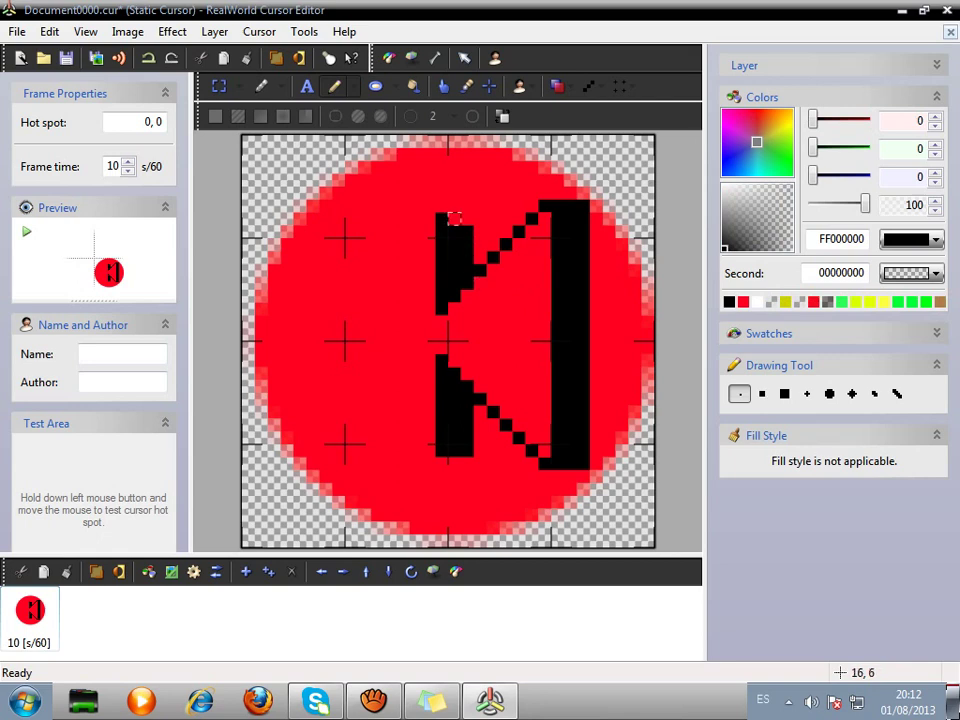
pyautogui.moveTo(452, 219); pyautogui.dragTo(465, 219)
pyautogui.click(428, 218)
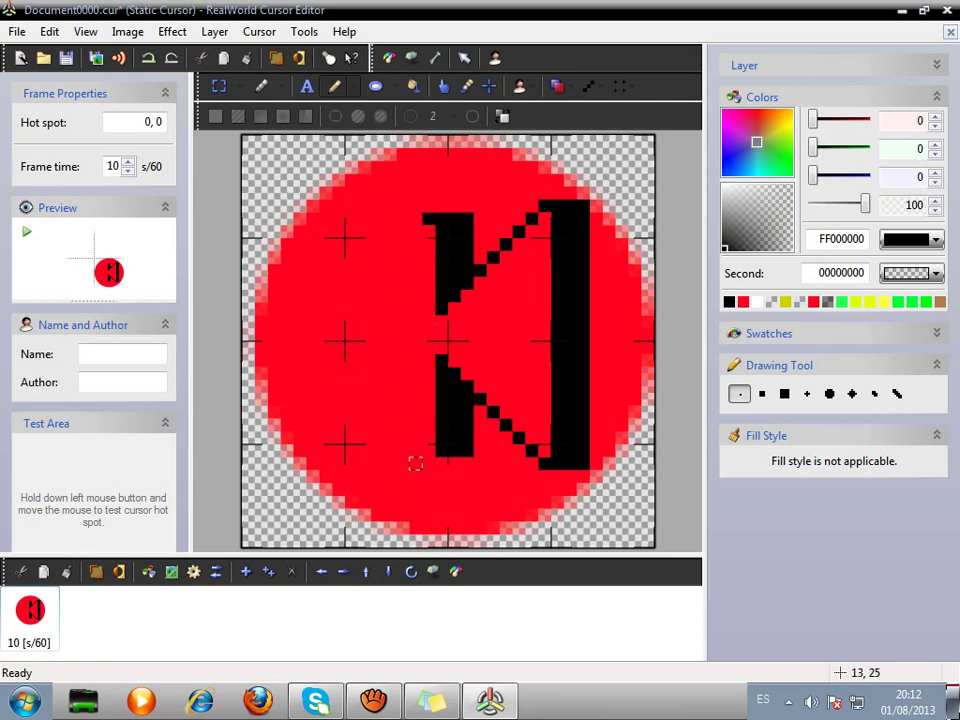
# Pencil a one-pixel black diagonal rising leftward from the lower block's bottom left corner to about pixel 6, 16.
pyautogui.moveTo(424, 446); pyautogui.dragTo(400, 424)
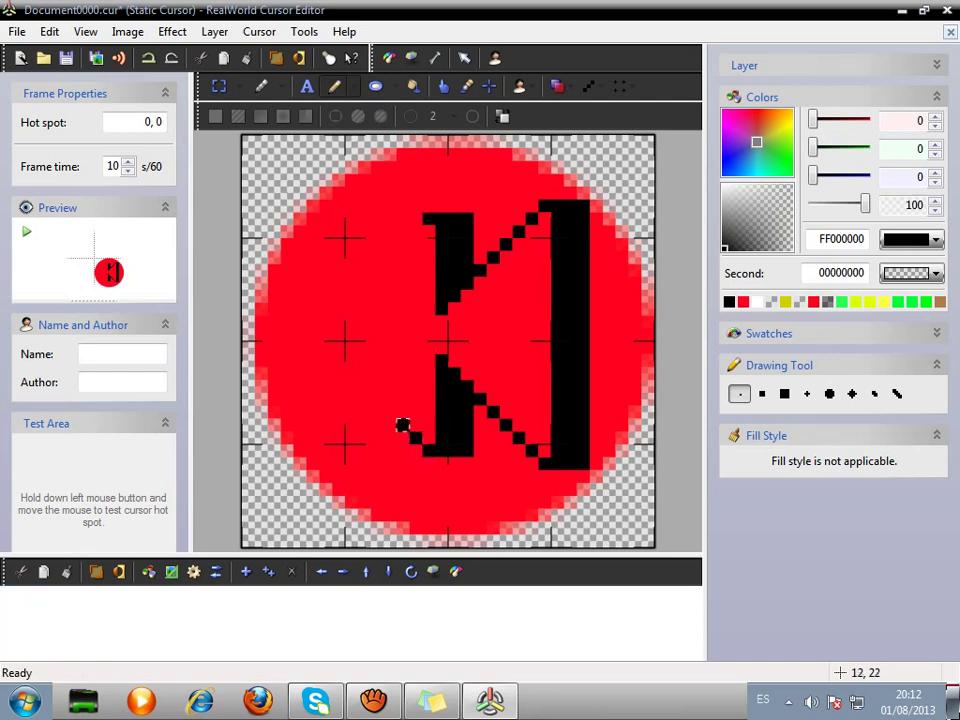
pyautogui.click(376, 398)
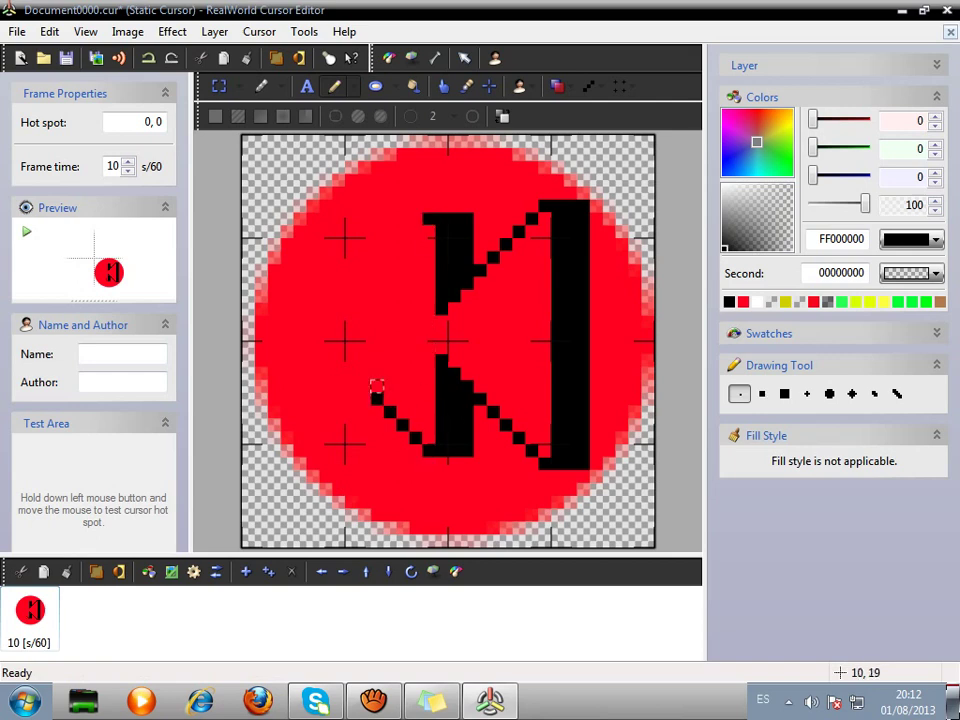
pyautogui.click(364, 386)
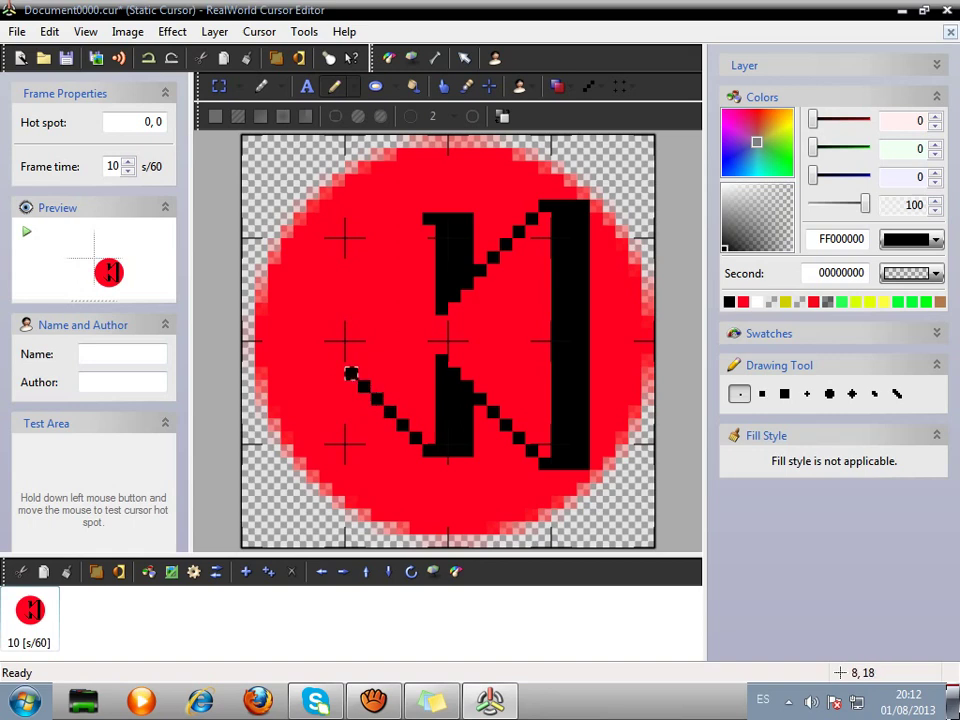
pyautogui.click(352, 374)
pyautogui.click(339, 361)
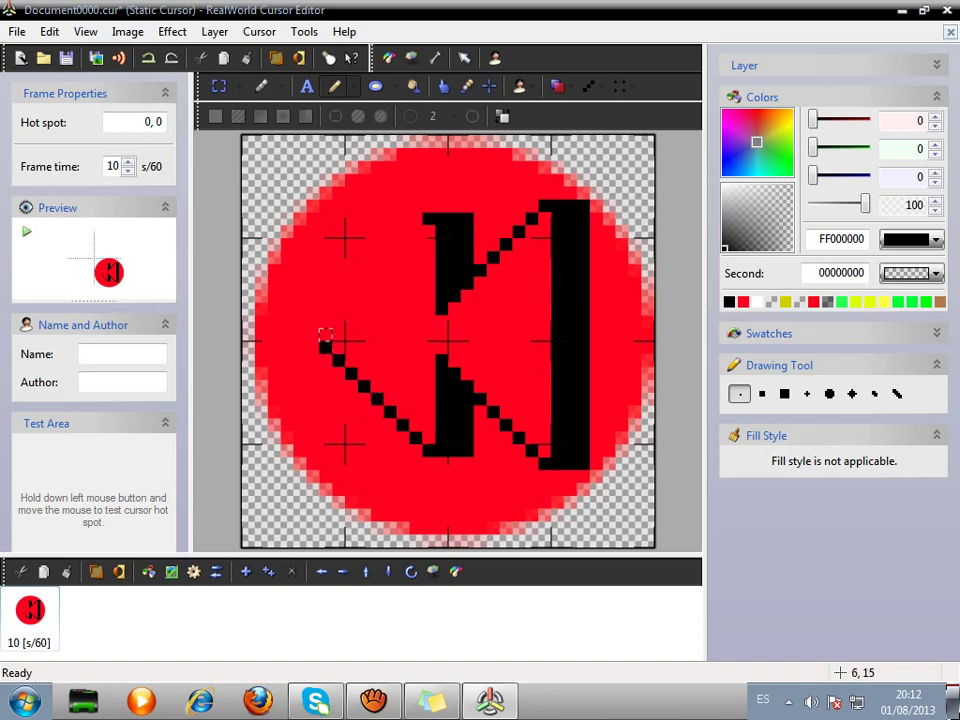
# Pencil a matching black diagonal descending leftward from the upper block's top left corner until it joins the lower diagonal in a point.
pyautogui.click(417, 232)
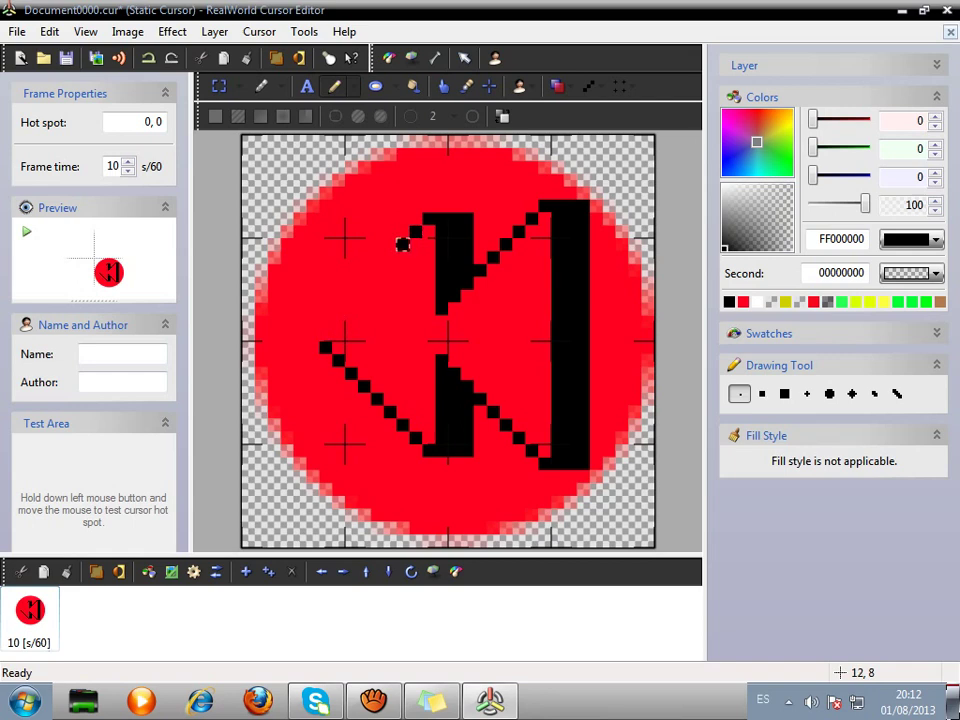
pyautogui.click(402, 244)
pyautogui.click(390, 257)
pyautogui.click(377, 270)
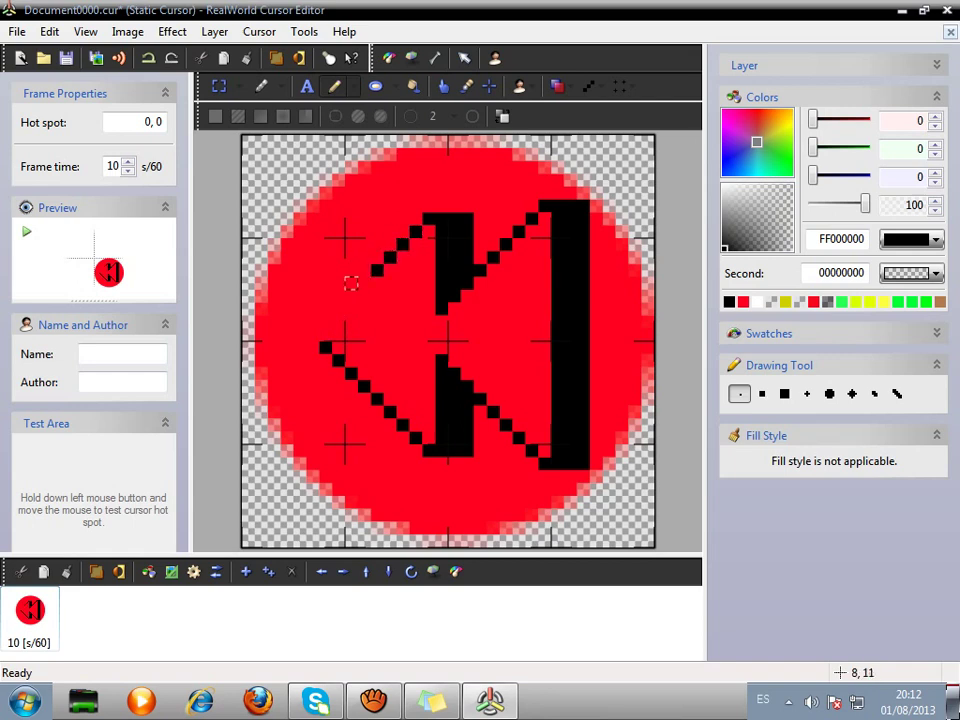
pyautogui.click(364, 283)
pyautogui.click(351, 296)
pyautogui.click(338, 309)
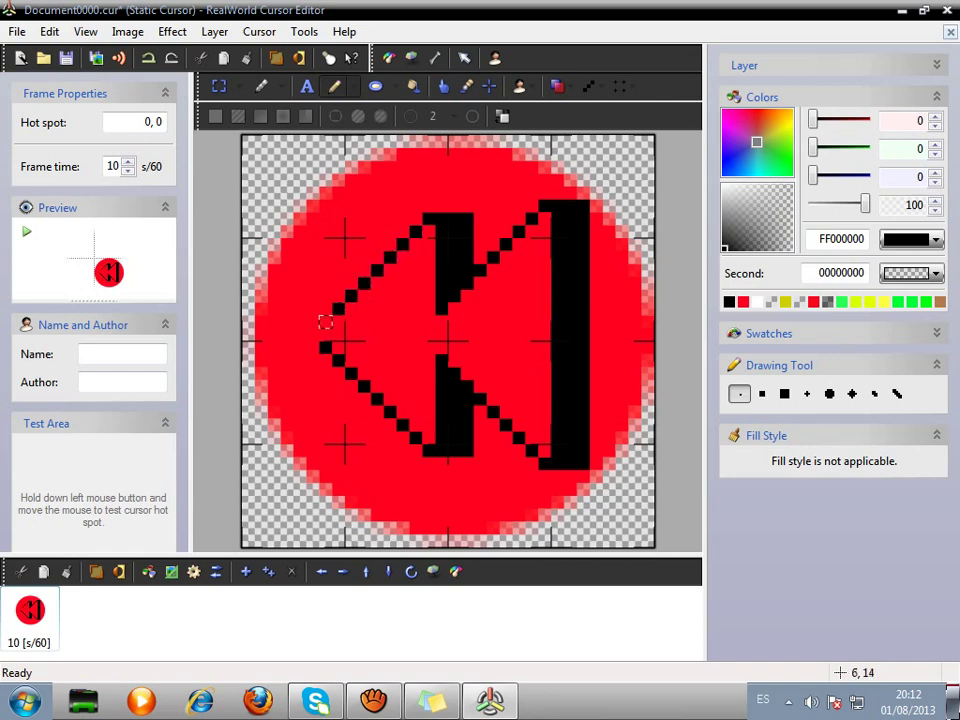
pyautogui.click(325, 321)
pyautogui.click(312, 334)
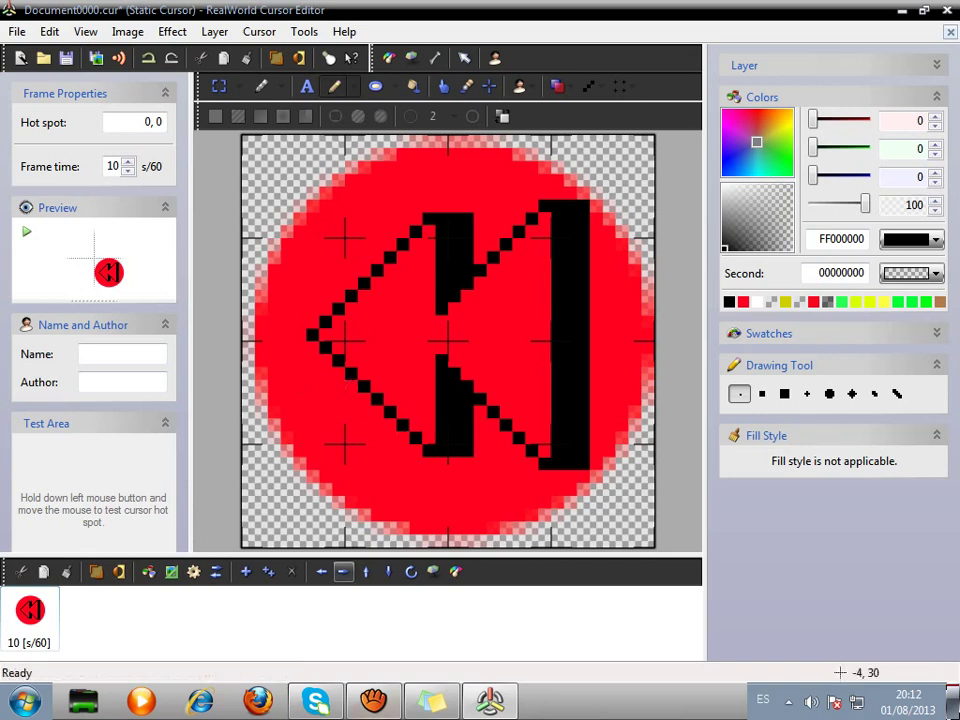
# Switch to the sticky note and delete all of its introductory text.
pyautogui.click(432, 701)
pyautogui.hotkey('ctrl', 'a')
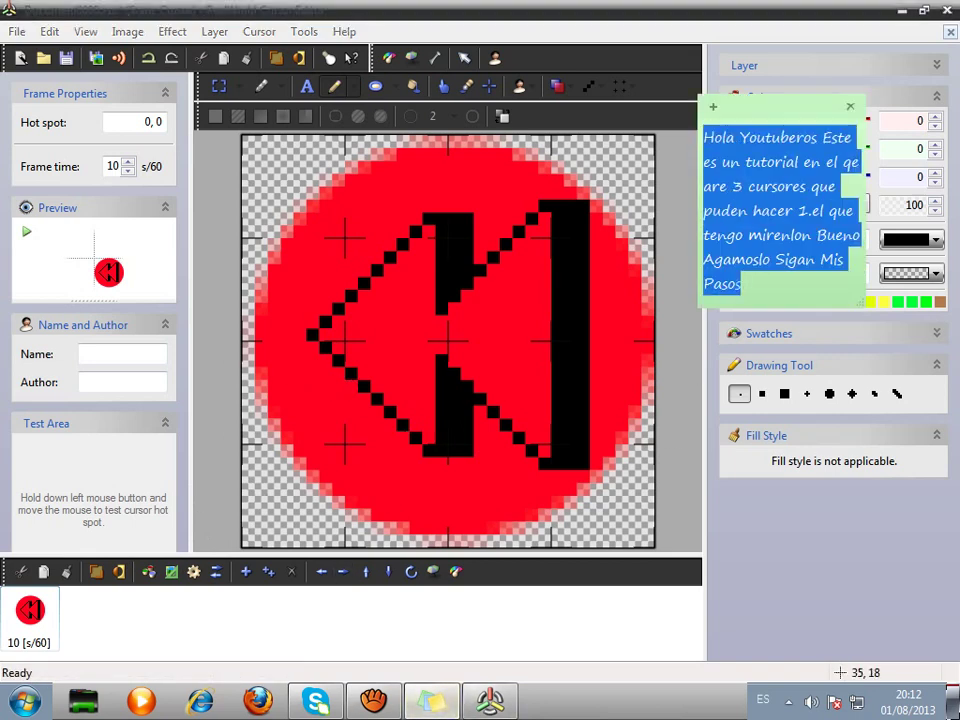
pyautogui.press('Delete')
pyautogui.write('Bueno 2.')
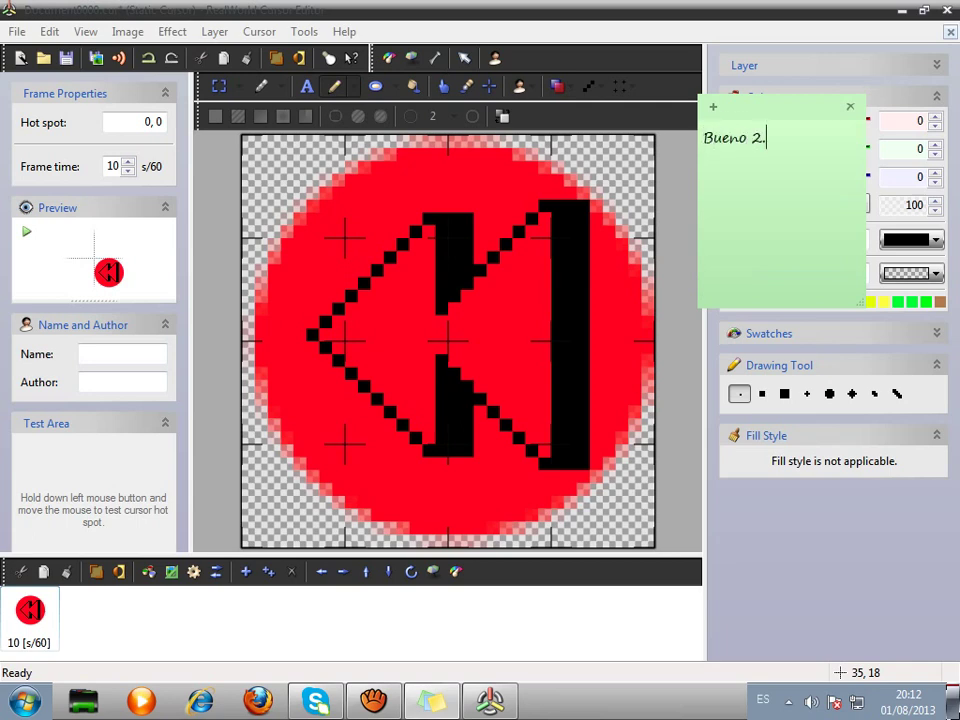
pyautogui.hotkey('ctrl', 'a')
pyautogui.press('Delete')
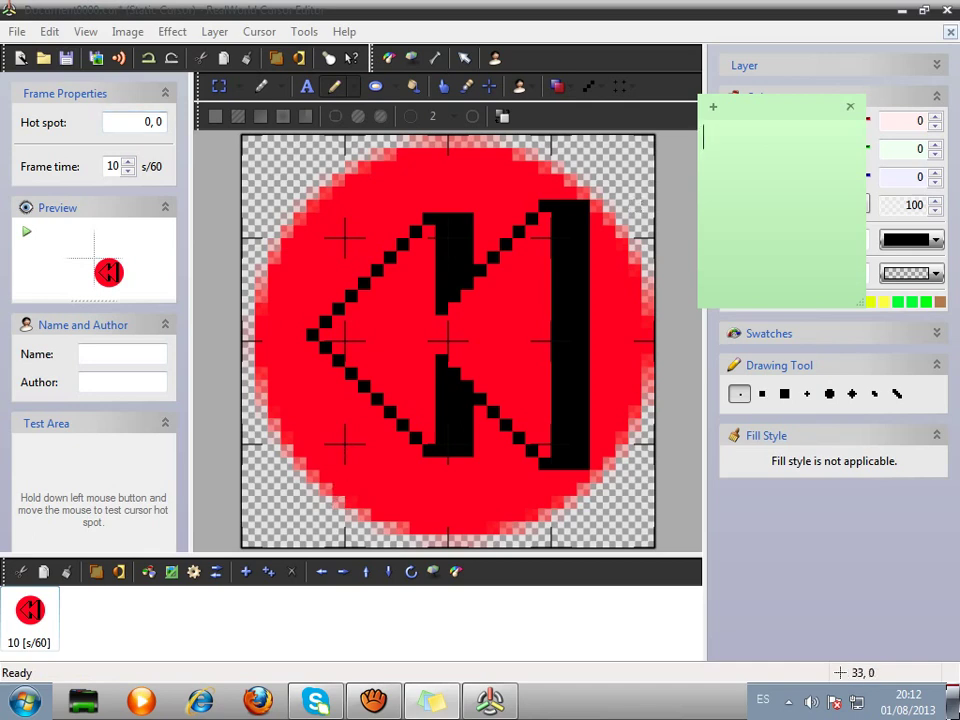
# Close RealWorld Cursor Editor and discard the changes to Document0000.cur.
pyautogui.click(947, 10)
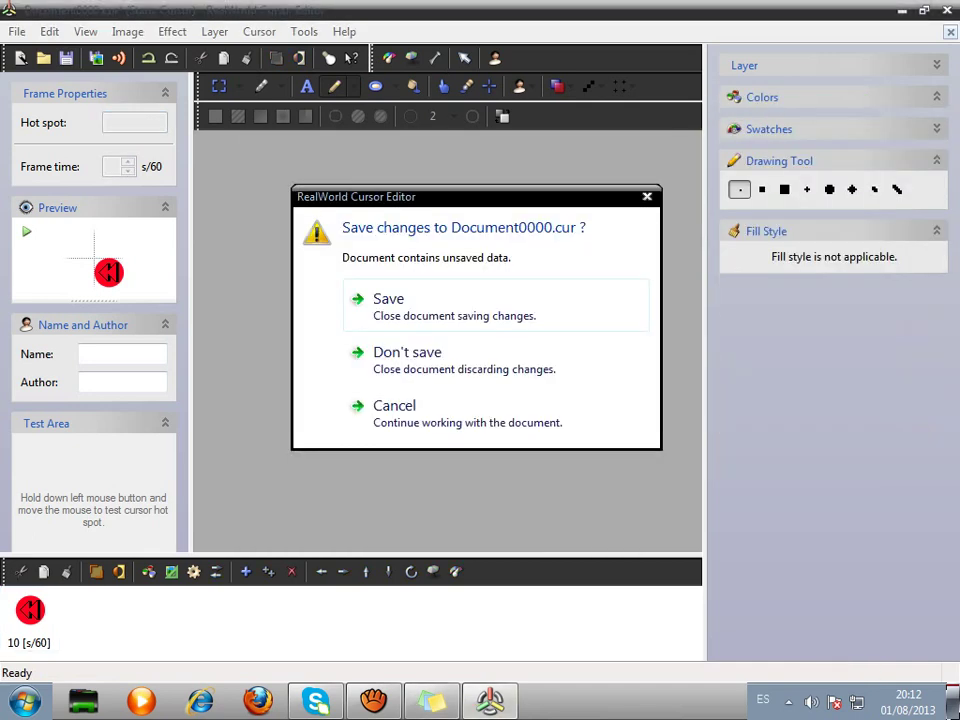
pyautogui.click(450, 361)
# Reopen RealWorld Cursor Editor, dismiss its support options dialog and create a new 32x32 pixel, 32-bit mouse cursor.
pyautogui.click(25, 701)
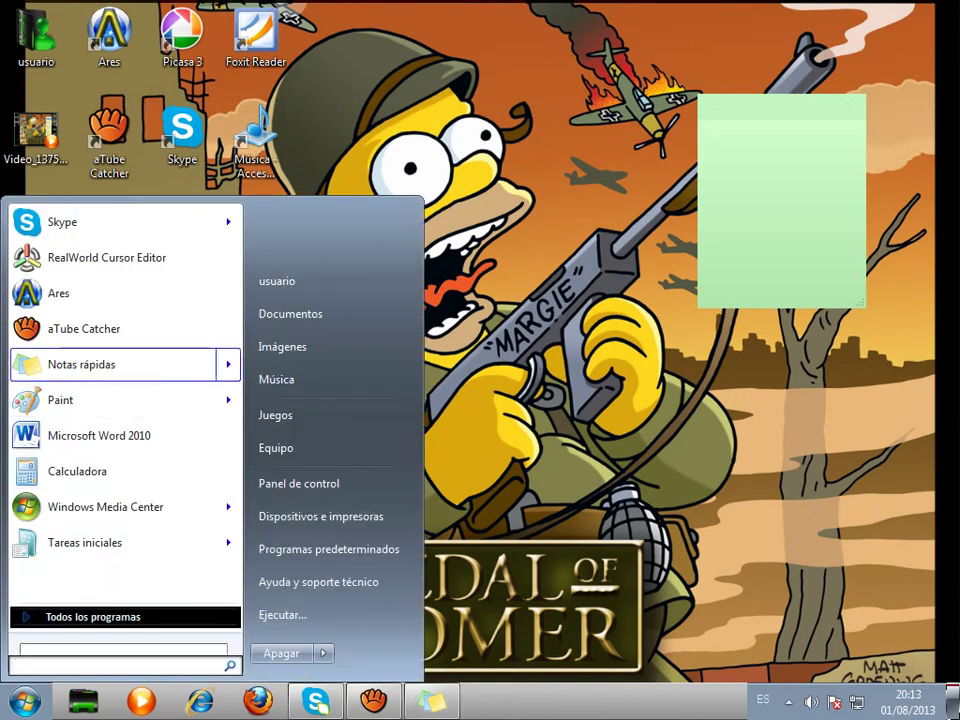
pyautogui.press('Up')
pyautogui.press('Up')
pyautogui.press('Up')
pyautogui.press('Escape')
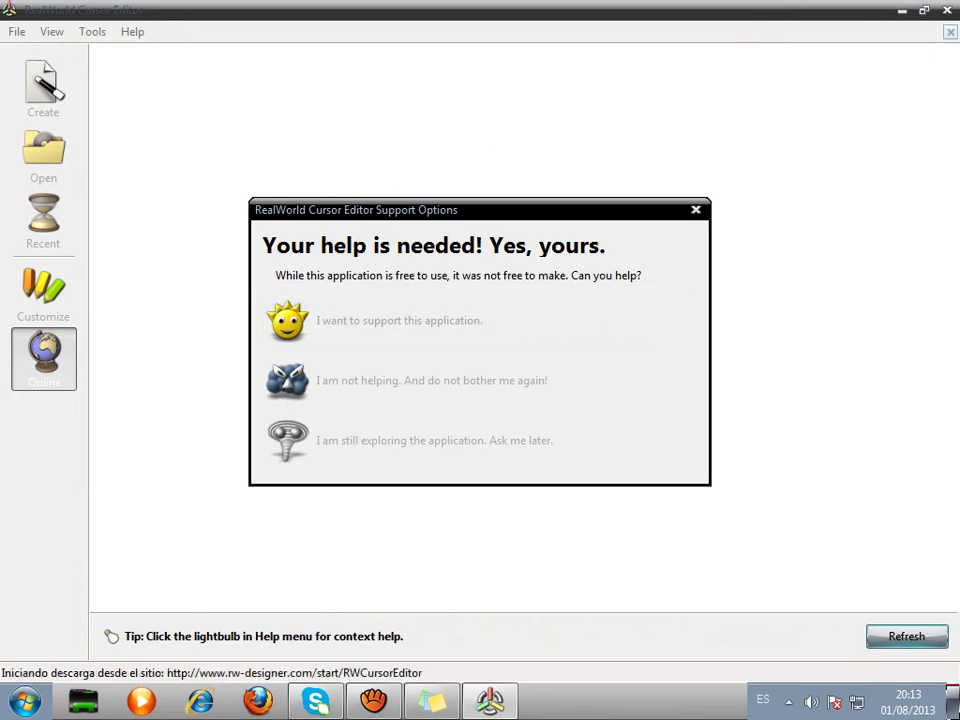
pyautogui.click(695, 209)
pyautogui.click(43, 88)
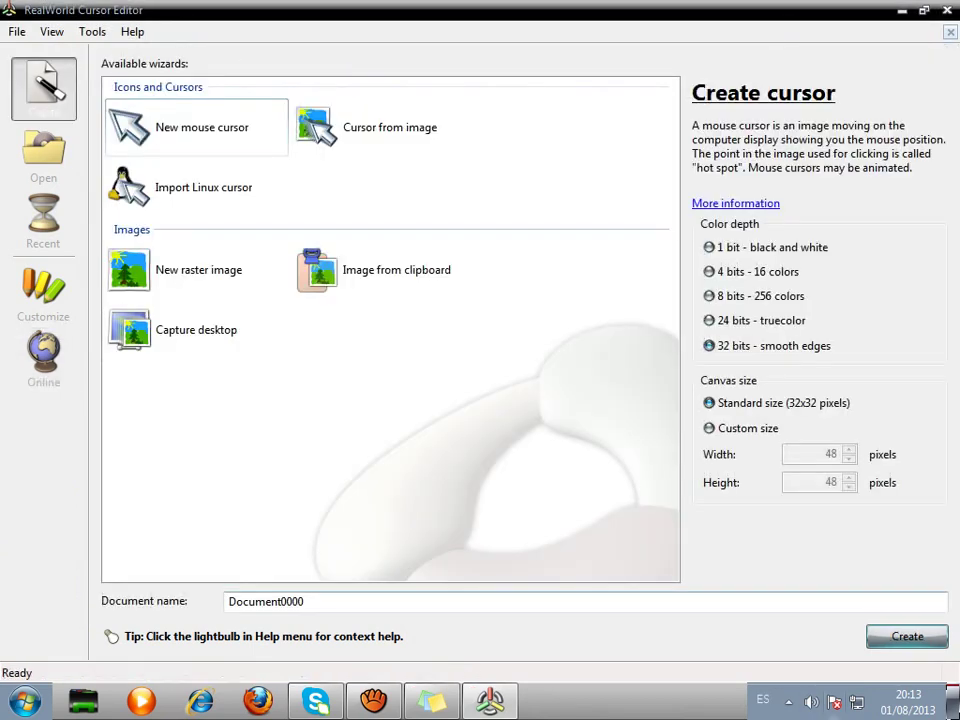
pyautogui.click(907, 637)
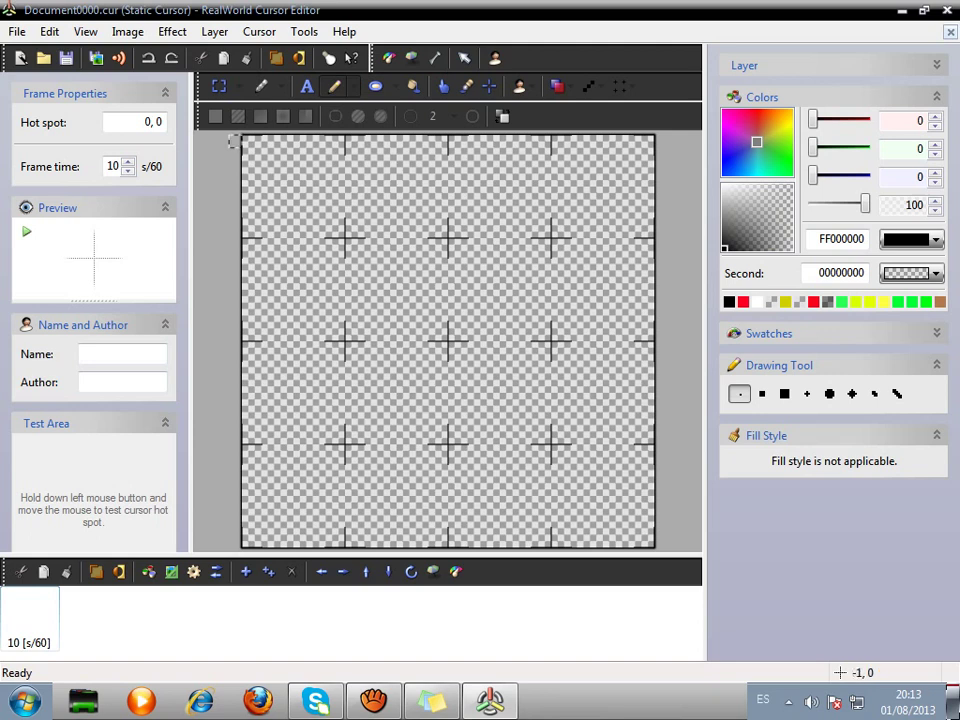
# Pencil a black vertical line about 17 pixels tall down the canvas's left edge, with a one-pixel diagonal rising rightward from its lower end.
pyautogui.moveTo(248, 141)
pyautogui.mouseDown()
pyautogui.moveTo(247, 219)
pyautogui.moveTo(234, 218)
pyautogui.moveTo(247, 219)
pyautogui.moveTo(247, 347)
pyautogui.moveTo(247, 338)
pyautogui.mouseUp()
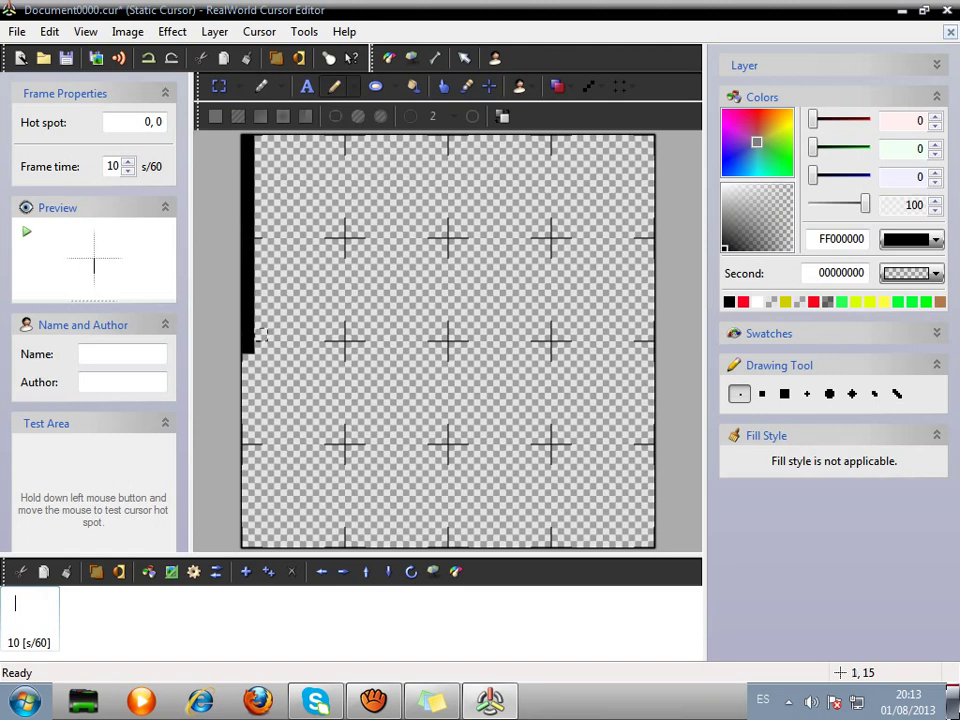
pyautogui.click(260, 348)
pyautogui.click(273, 335)
pyautogui.click(287, 322)
pyautogui.click(300, 309)
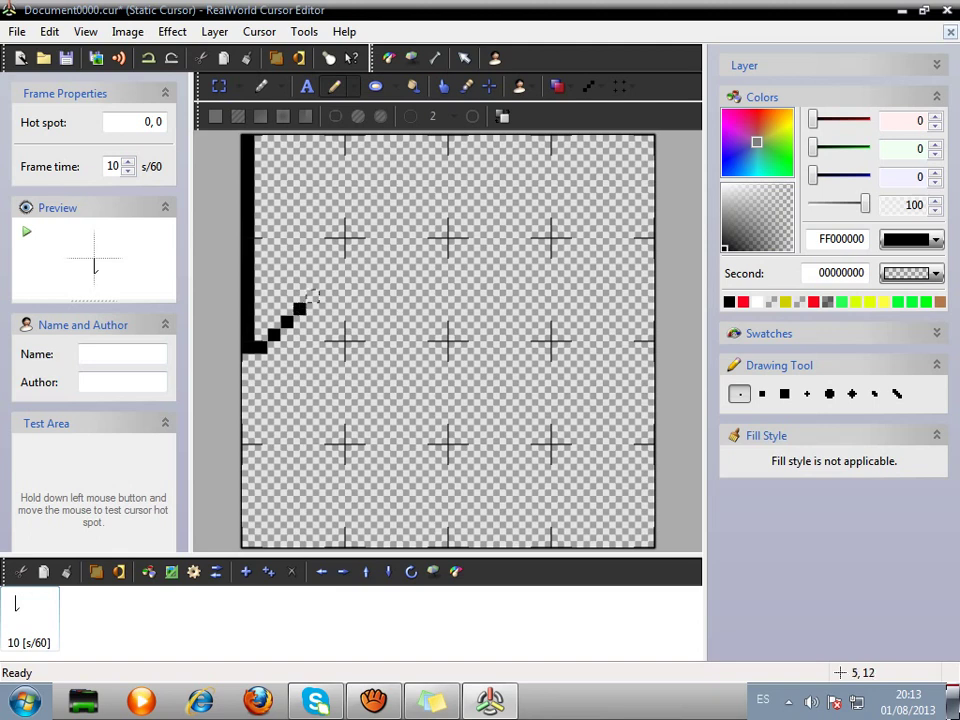
pyautogui.click(314, 295)
pyautogui.click(327, 282)
# Pencil a black horizontal segment about six pixels long rightward from the diagonal's upper end, ending with one pixel upward.
pyautogui.click(341, 282)
pyautogui.click(351, 283)
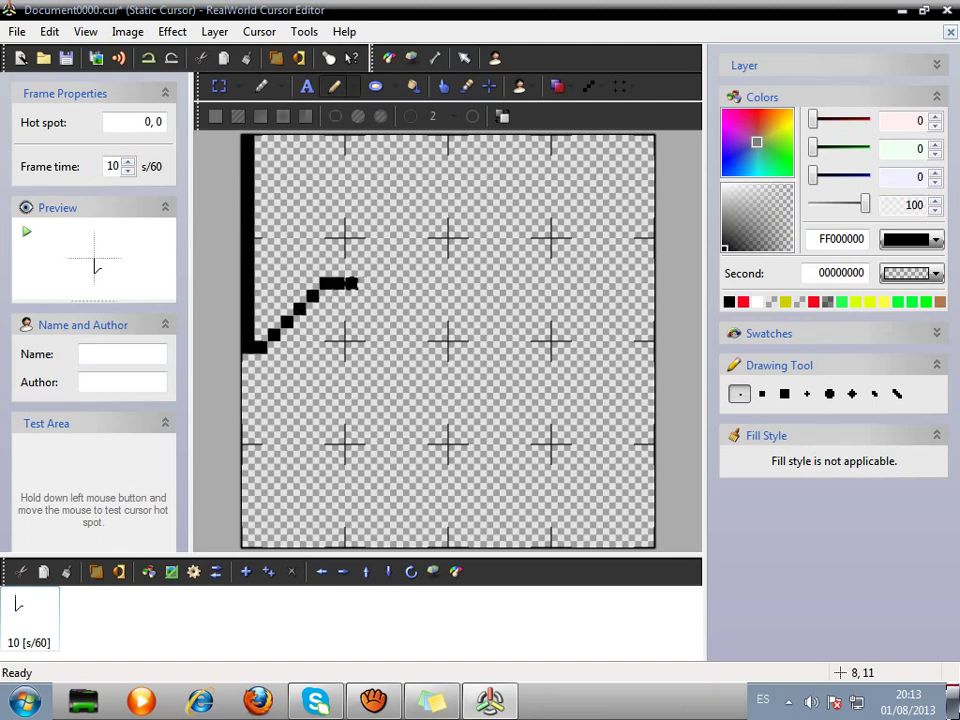
pyautogui.click(364, 283)
pyautogui.click(377, 283)
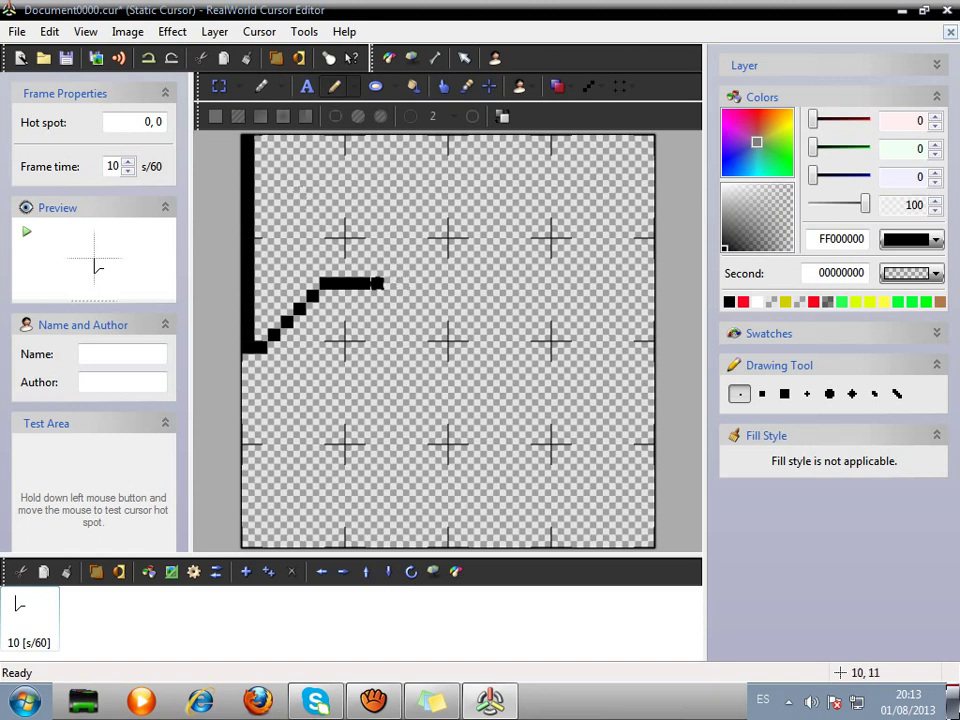
pyautogui.click(390, 284)
pyautogui.click(390, 271)
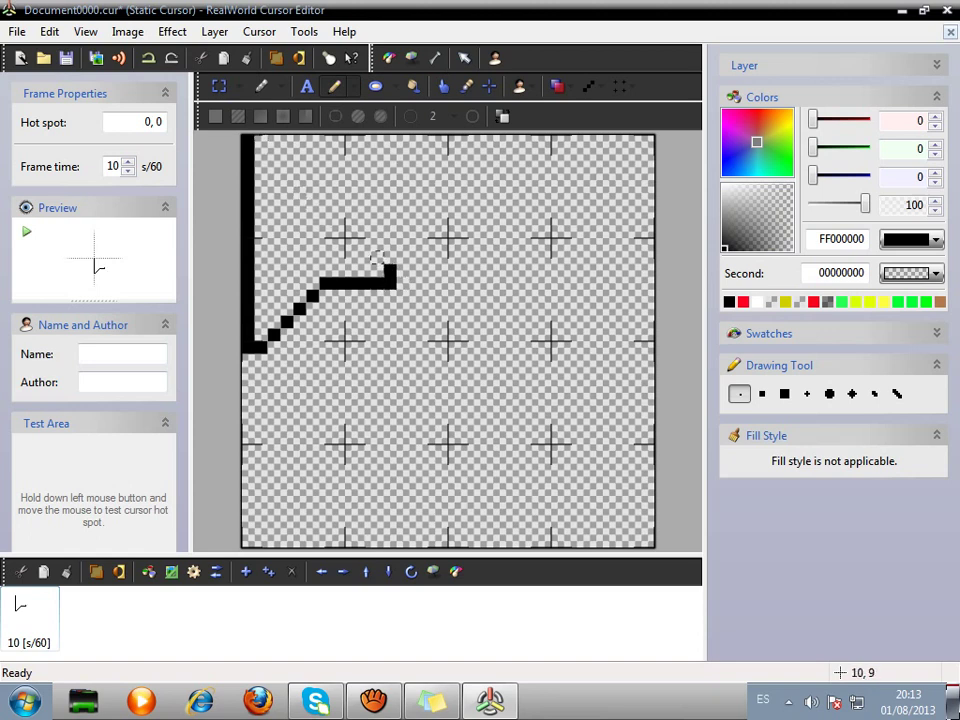
# Pencil a black one-pixel diagonal up and left to the top of the vertical line, closing the arrowhead outline.
pyautogui.click(376, 257)
pyautogui.click(364, 244)
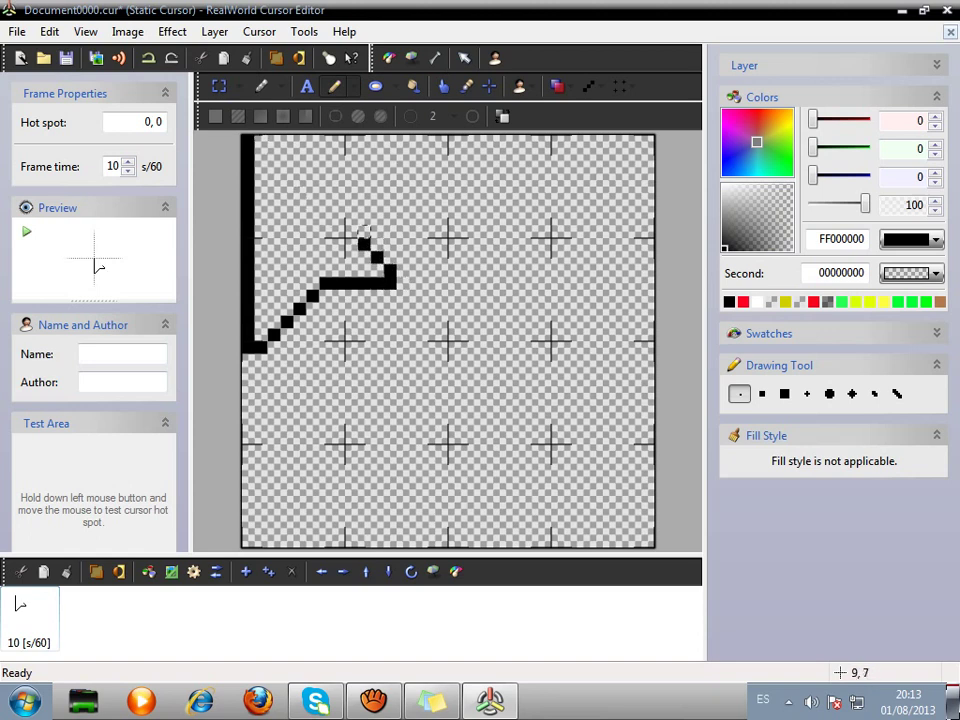
pyautogui.click(351, 231)
pyautogui.click(338, 218)
pyautogui.click(325, 205)
pyautogui.click(312, 192)
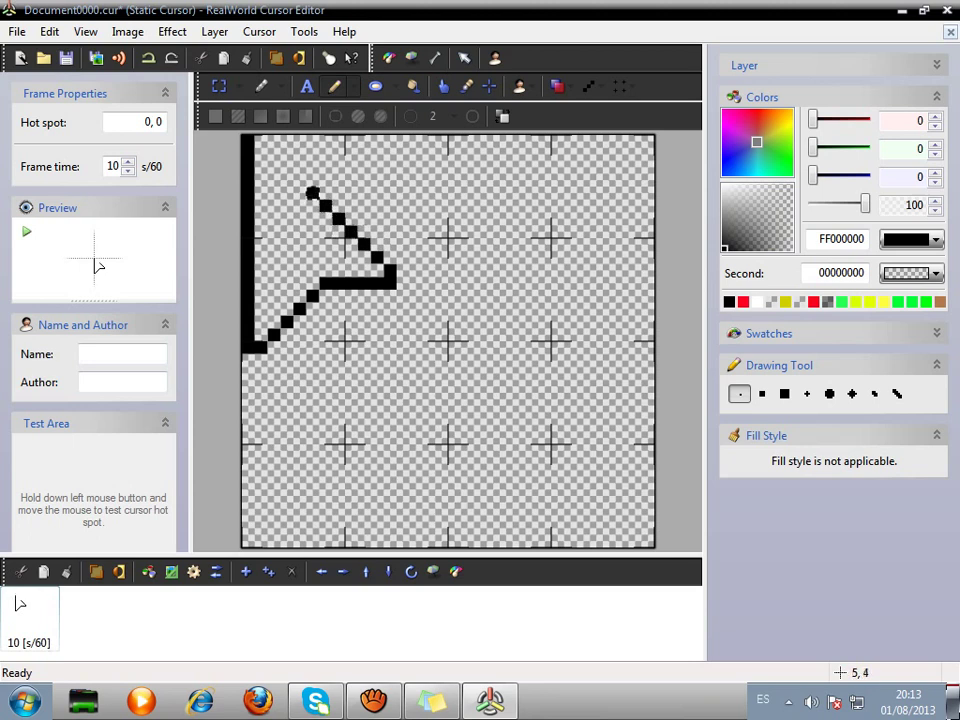
pyautogui.click(299, 180)
pyautogui.click(286, 166)
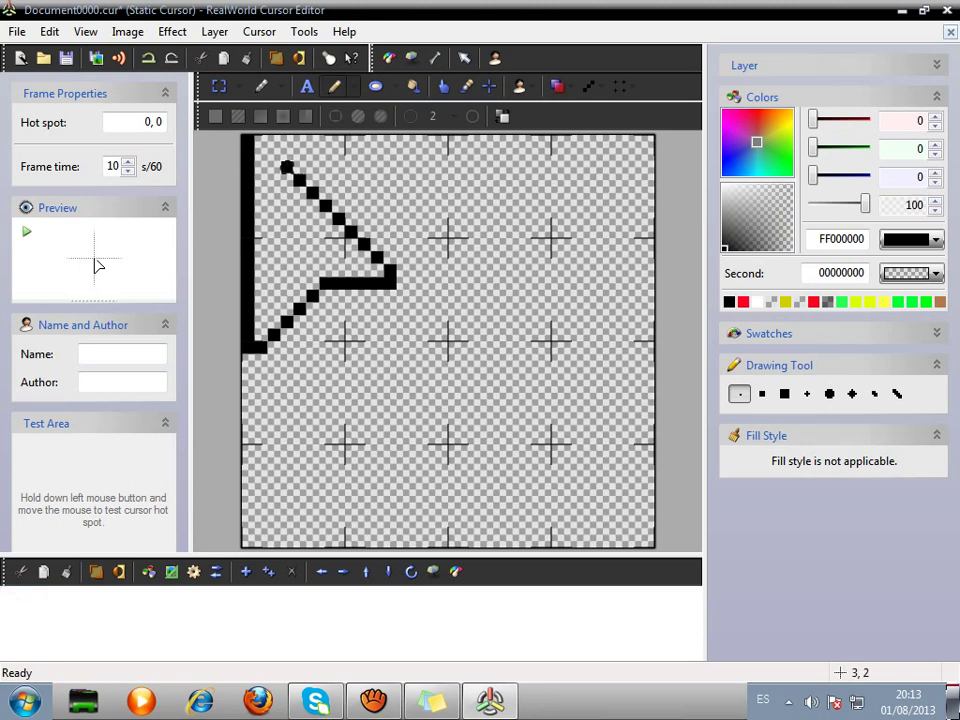
pyautogui.click(273, 153)
pyautogui.click(260, 140)
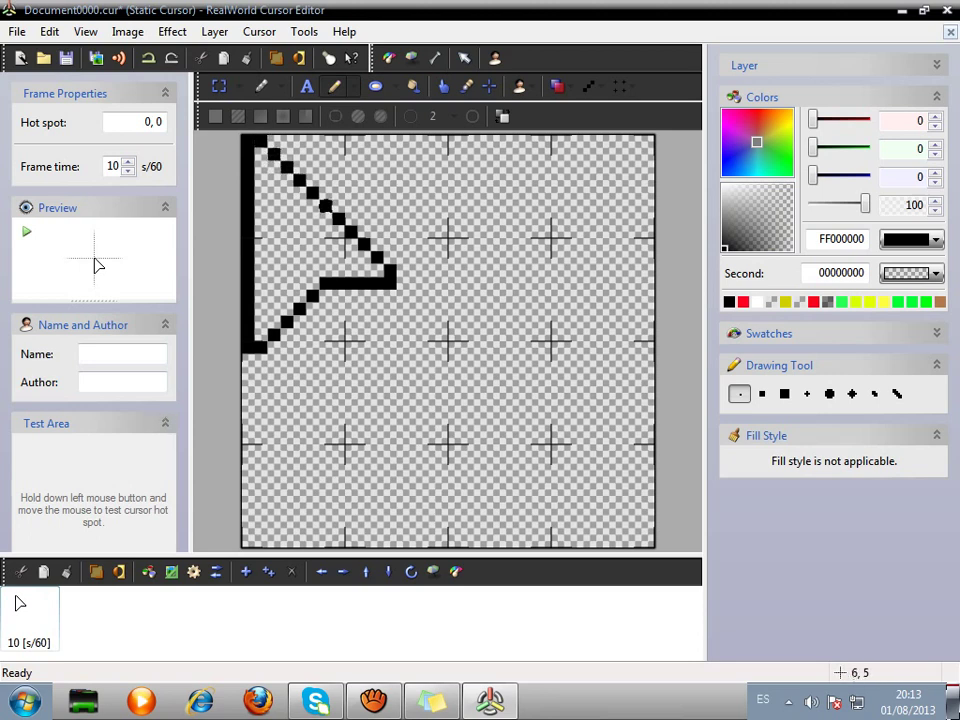
# Pencil a red (FFFF0020) stepped dividing line inside the arrowhead, from its inner lower corner up to the tip.
pyautogui.click(743, 302)
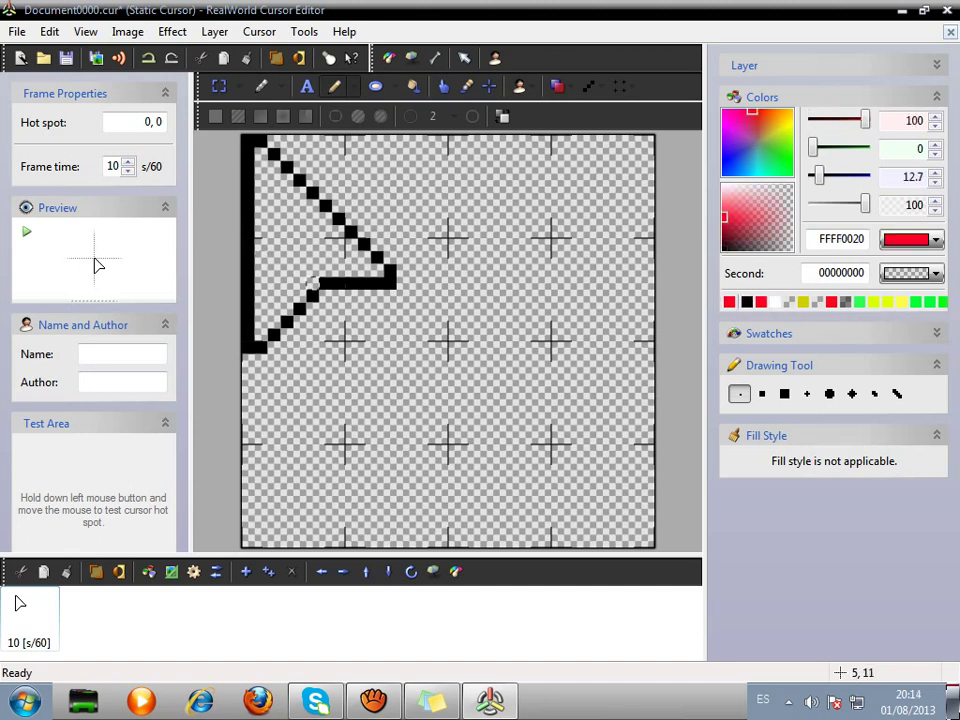
pyautogui.click(312, 270)
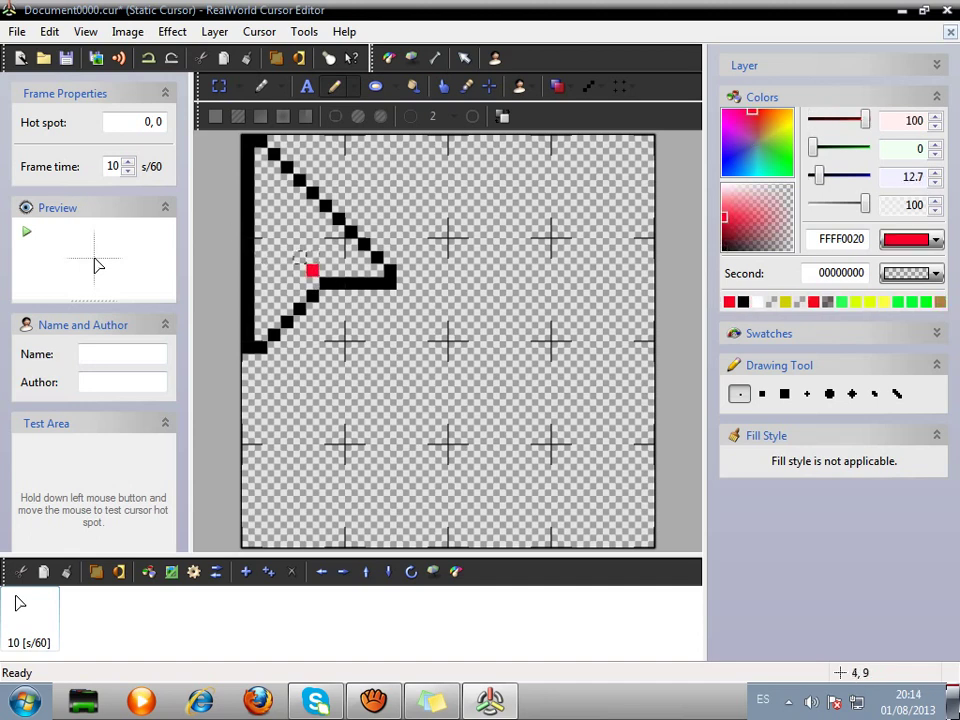
pyautogui.click(299, 257)
pyautogui.click(298, 245)
pyautogui.click(286, 245)
pyautogui.click(286, 232)
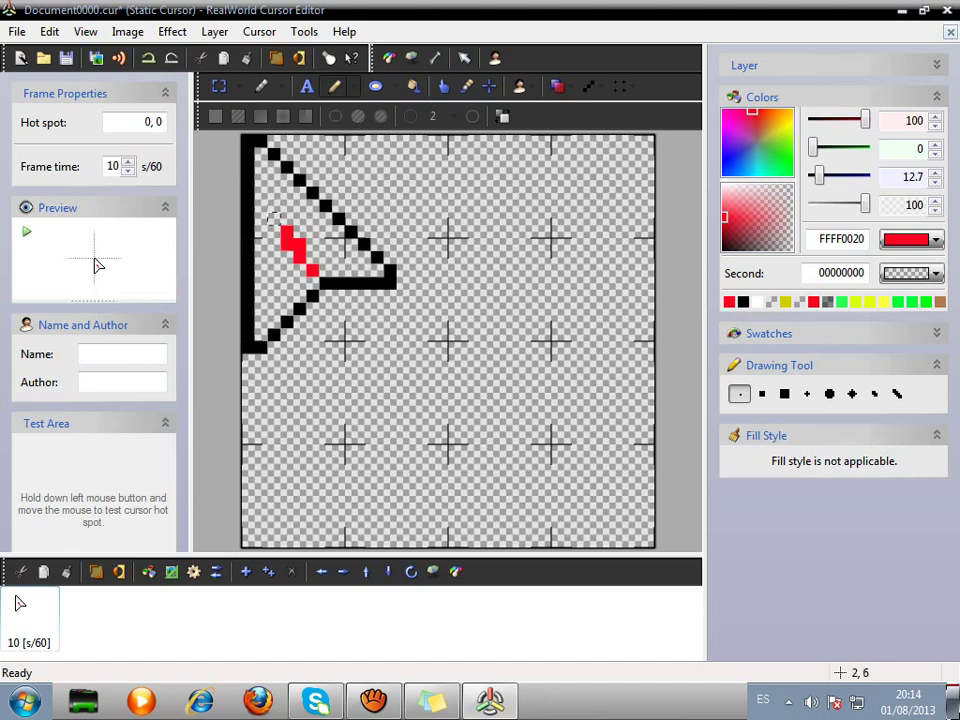
pyautogui.click(286, 219)
pyautogui.click(273, 206)
pyautogui.click(273, 193)
pyautogui.click(260, 180)
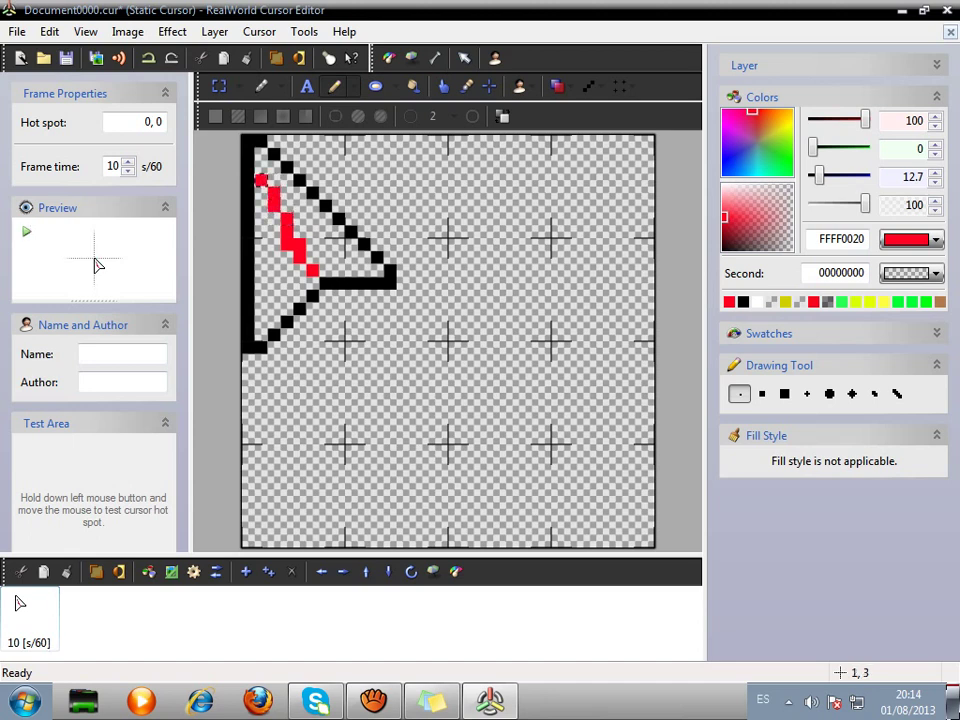
pyautogui.click(260, 167)
pyautogui.click(260, 154)
# Fill the area between the red dividing line and the arrowhead's slanted right edge with red pixels.
pyautogui.click(273, 180)
pyautogui.click(273, 167)
pyautogui.moveTo(286, 180)
pyautogui.mouseDown()
pyautogui.moveTo(288, 232)
pyautogui.moveTo(299, 193)
pyautogui.moveTo(312, 257)
pyautogui.moveTo(312, 206)
pyautogui.moveTo(325, 231)
pyautogui.moveTo(312, 257)
pyautogui.moveTo(325, 271)
pyautogui.moveTo(377, 270)
pyautogui.moveTo(338, 244)
pyautogui.mouseUp()
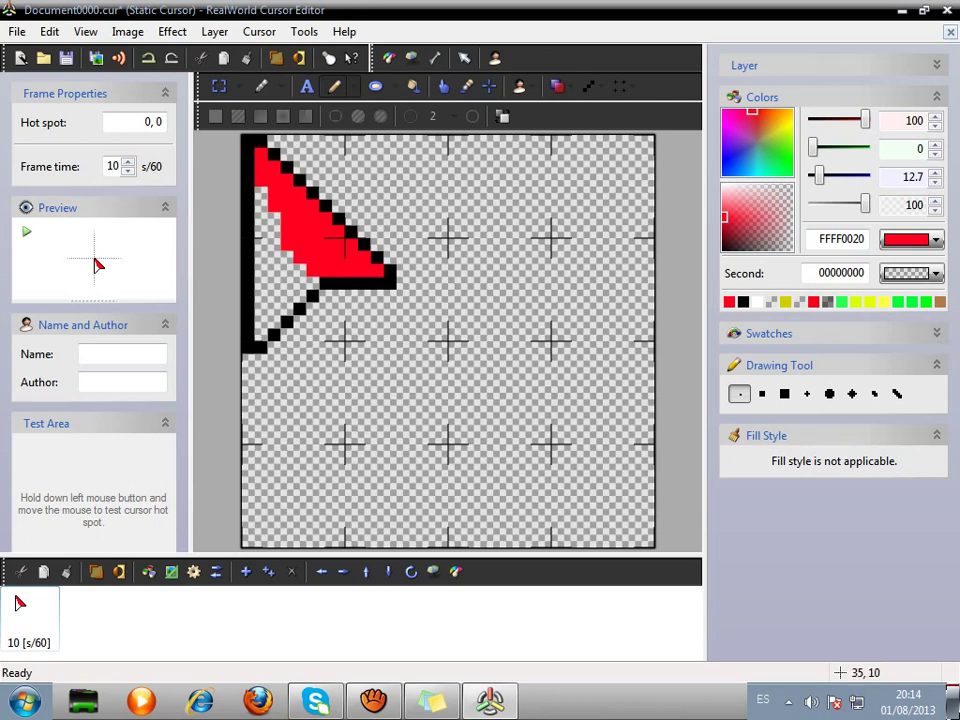
# Fill the rest of the arrowhead's interior with black and rework the red-black boundary so the black strip on the left is two pixels wide.
pyautogui.click(743, 302)
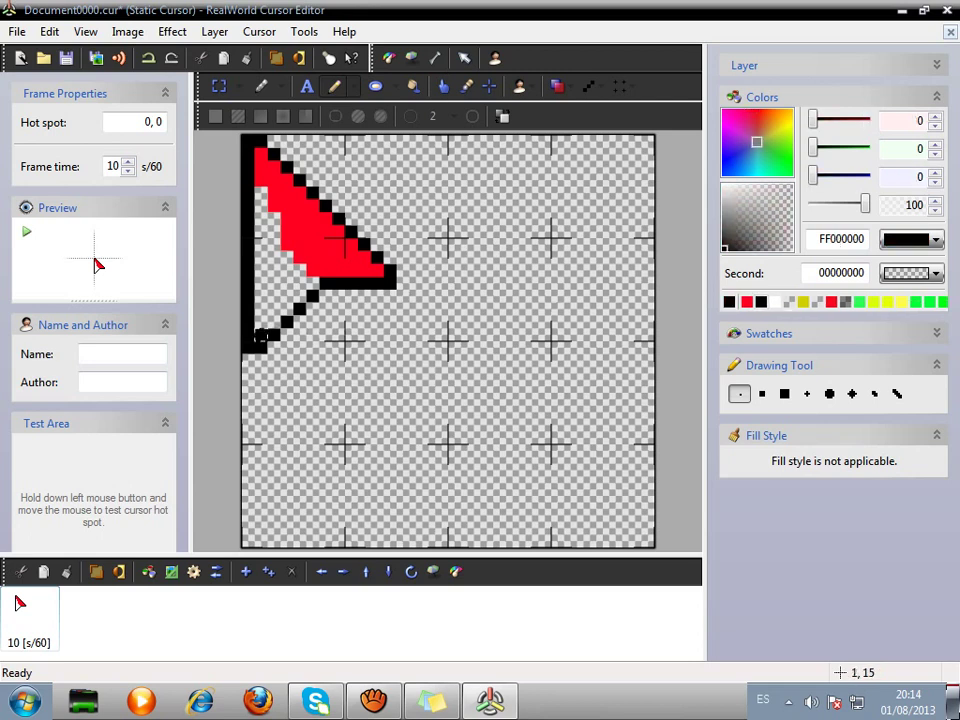
pyautogui.moveTo(261, 334)
pyautogui.mouseDown()
pyautogui.moveTo(285, 297)
pyautogui.moveTo(298, 297)
pyautogui.moveTo(288, 258)
pyautogui.moveTo(288, 282)
pyautogui.moveTo(290, 271)
pyautogui.moveTo(261, 309)
pyautogui.moveTo(261, 193)
pyautogui.moveTo(273, 270)
pyautogui.moveTo(273, 257)
pyautogui.mouseUp()
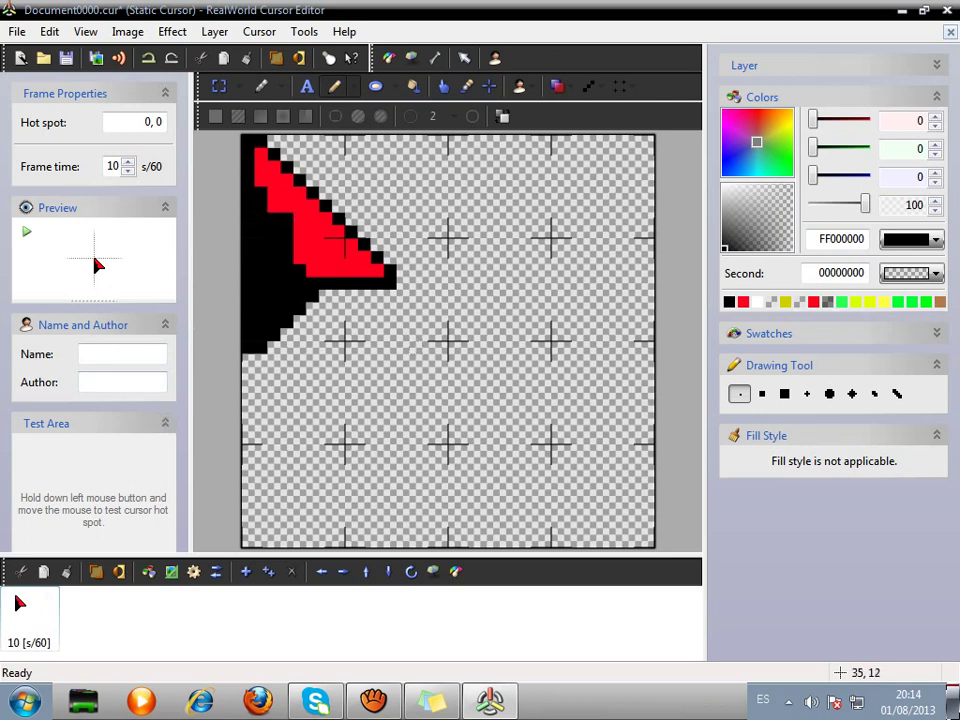
pyautogui.click(752, 110)
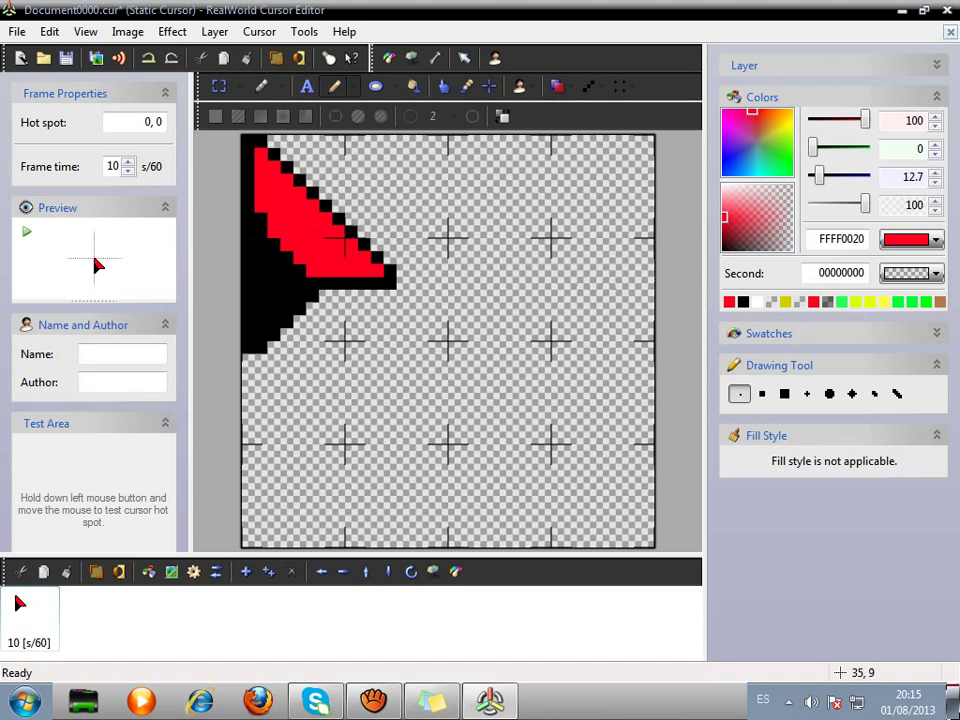
pyautogui.click(743, 302)
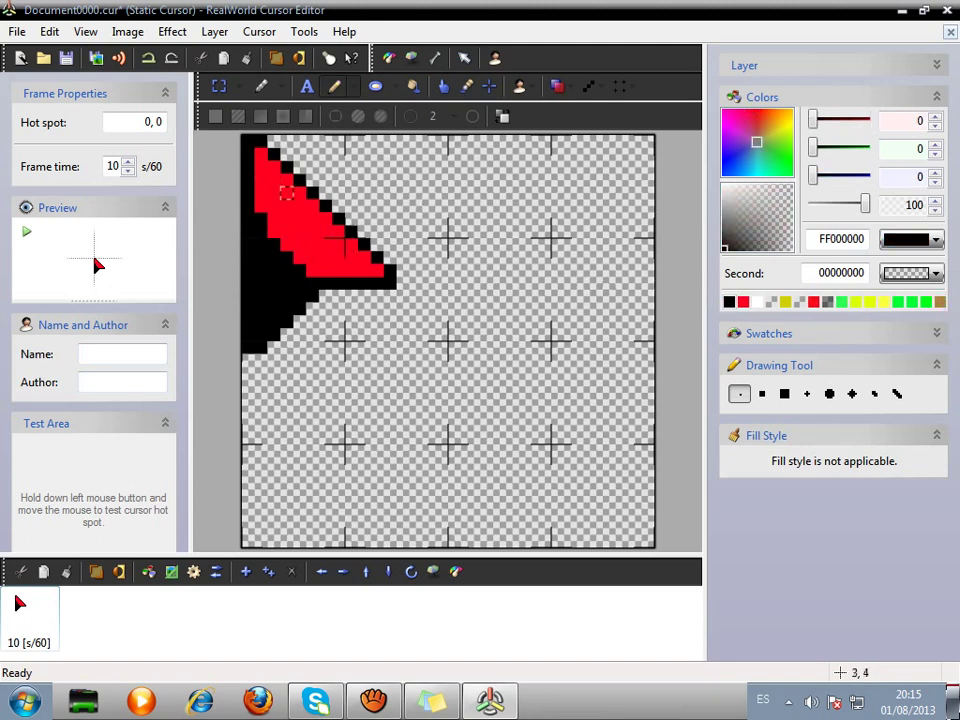
pyautogui.moveTo(260, 205); pyautogui.dragTo(257, 150)
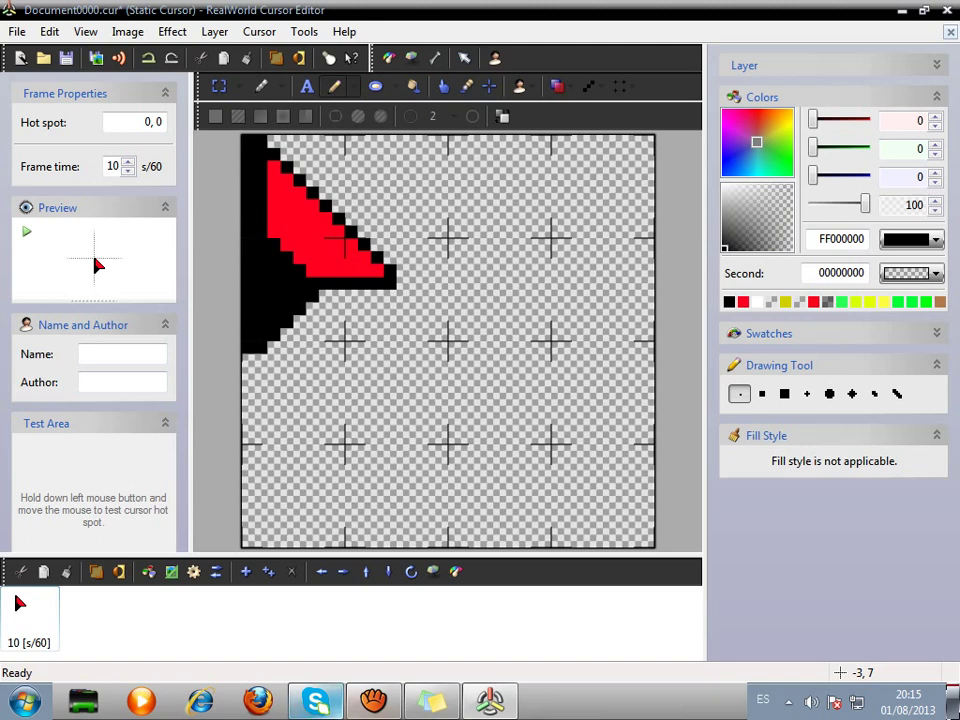
# Switch to the sticky note, draft "2.Y Lo Guardan", erase it and write "3." instead.
pyautogui.click(432, 700)
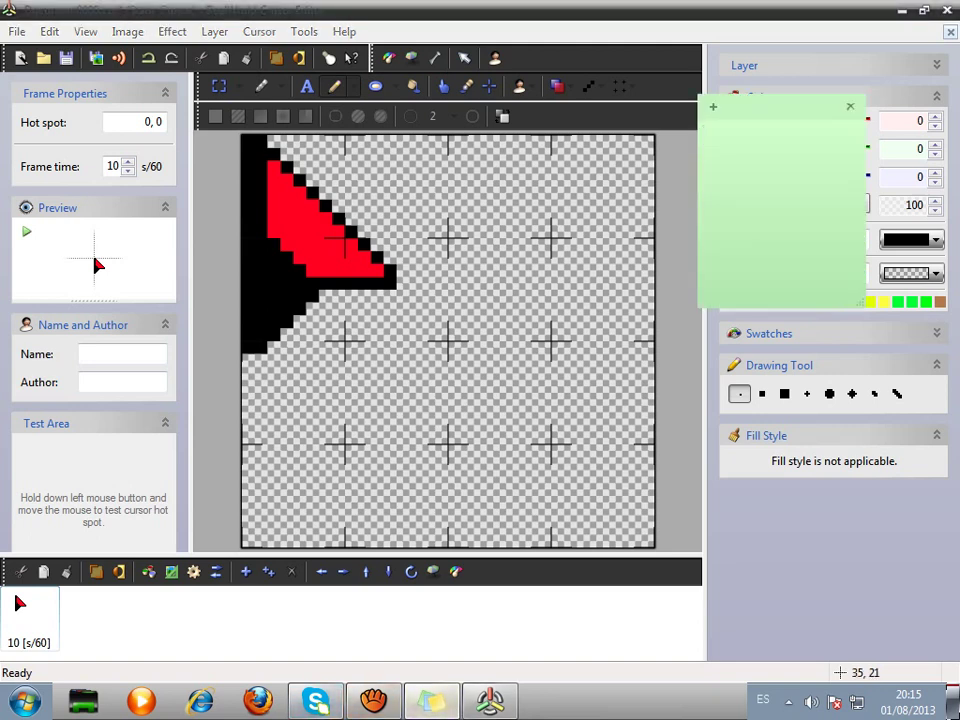
pyautogui.write('2.Y Lo Guardan')
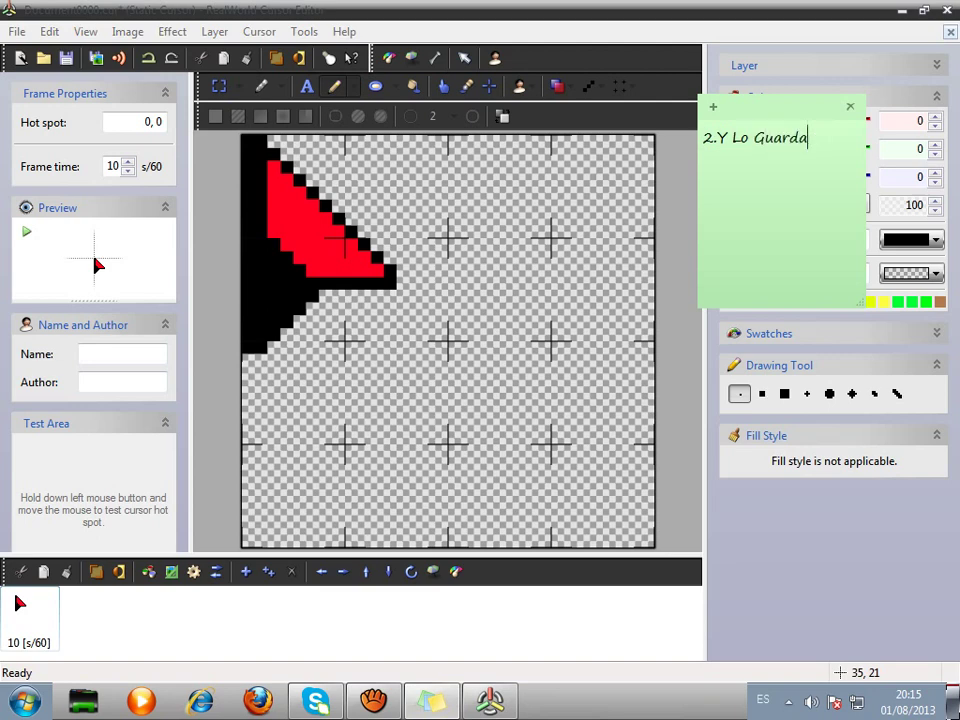
pyautogui.press('BackSpace')
pyautogui.press('BackSpace')
pyautogui.press('BackSpace')
pyautogui.press('BackSpace')
pyautogui.press('BackSpace')
pyautogui.press('BackSpace')
pyautogui.press('BackSpace')
pyautogui.press('BackSpace')
pyautogui.press('BackSpace')
pyautogui.press('BackSpace')
pyautogui.press('BackSpace')
pyautogui.press('BackSpace')
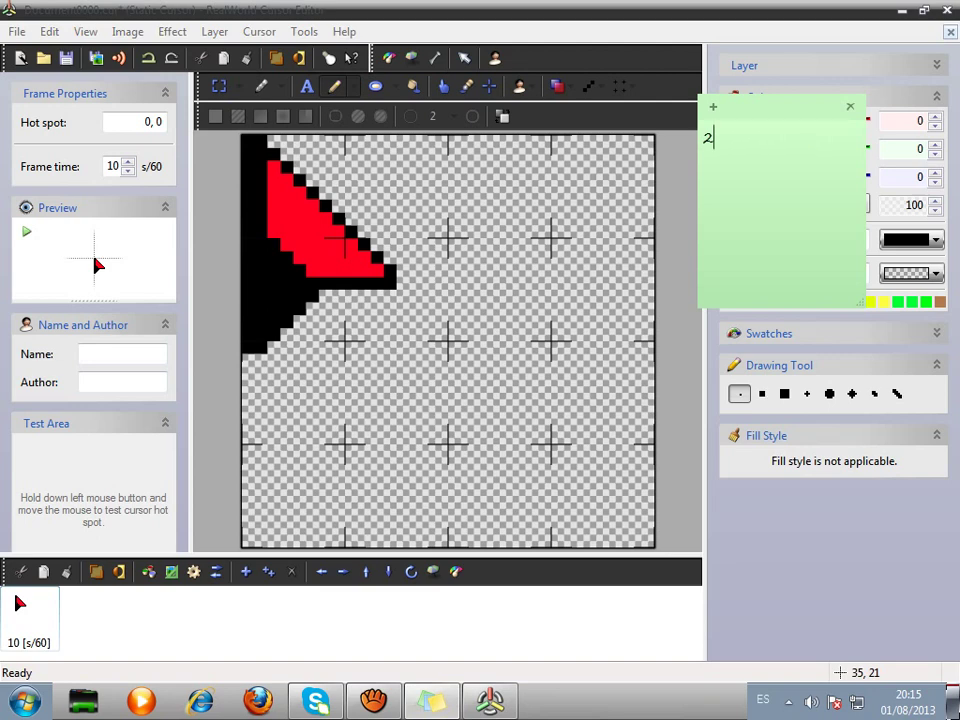
pyautogui.press('BackSpace')
pyautogui.write('3')
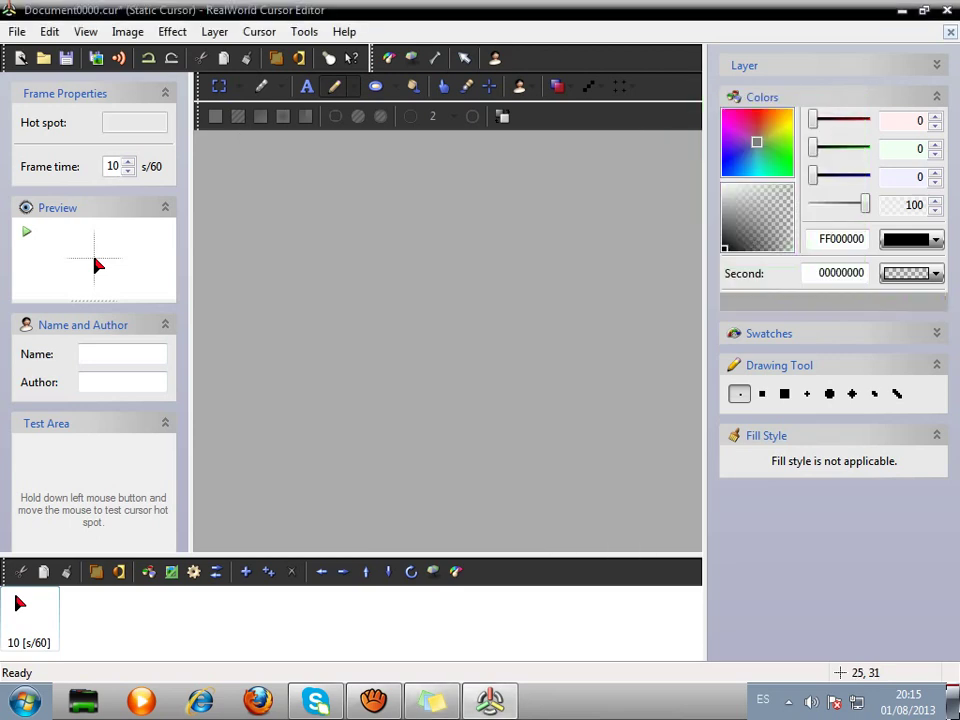
# Close and reopen RealWorld Cursor Editor, dismiss its support options dialog and create a new blank static cursor.
pyautogui.hotkey('alt', 'F4')
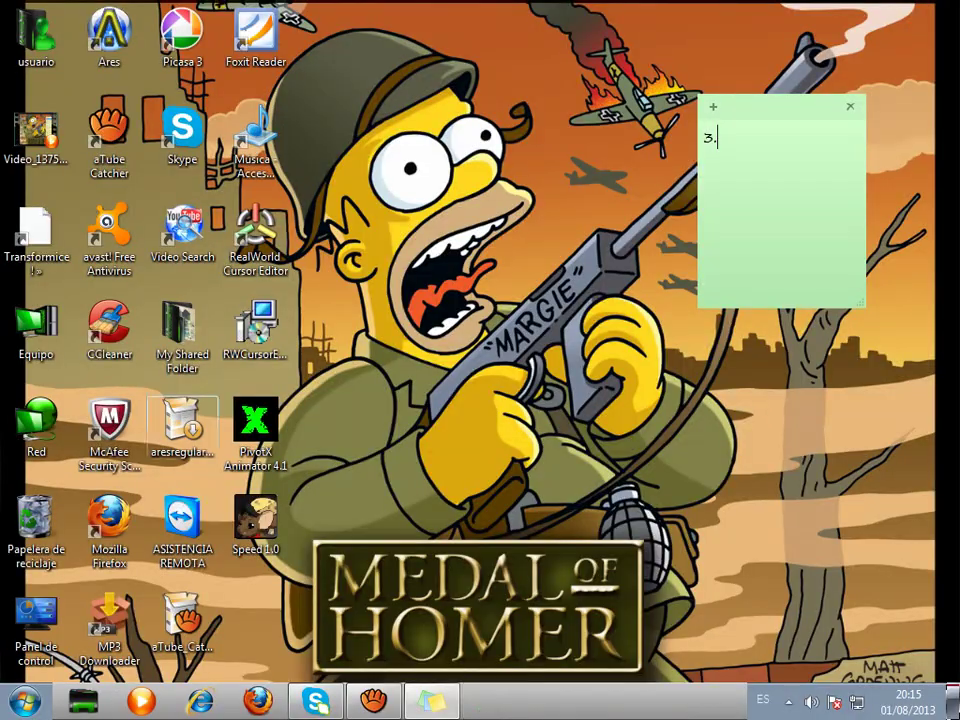
pyautogui.doubleClick(256, 238)
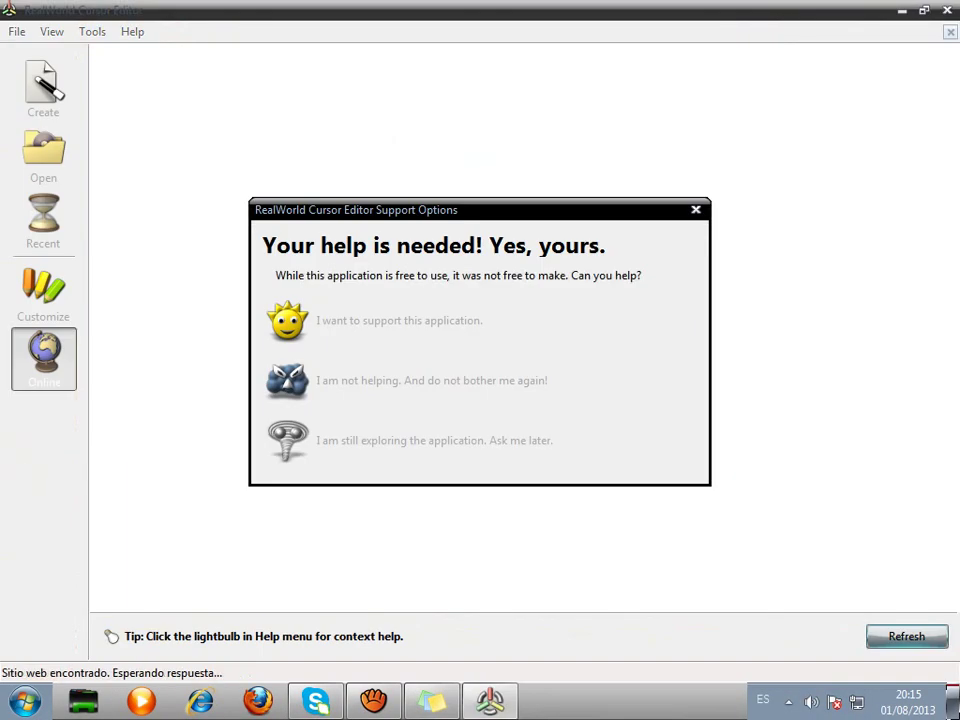
pyautogui.click(695, 210)
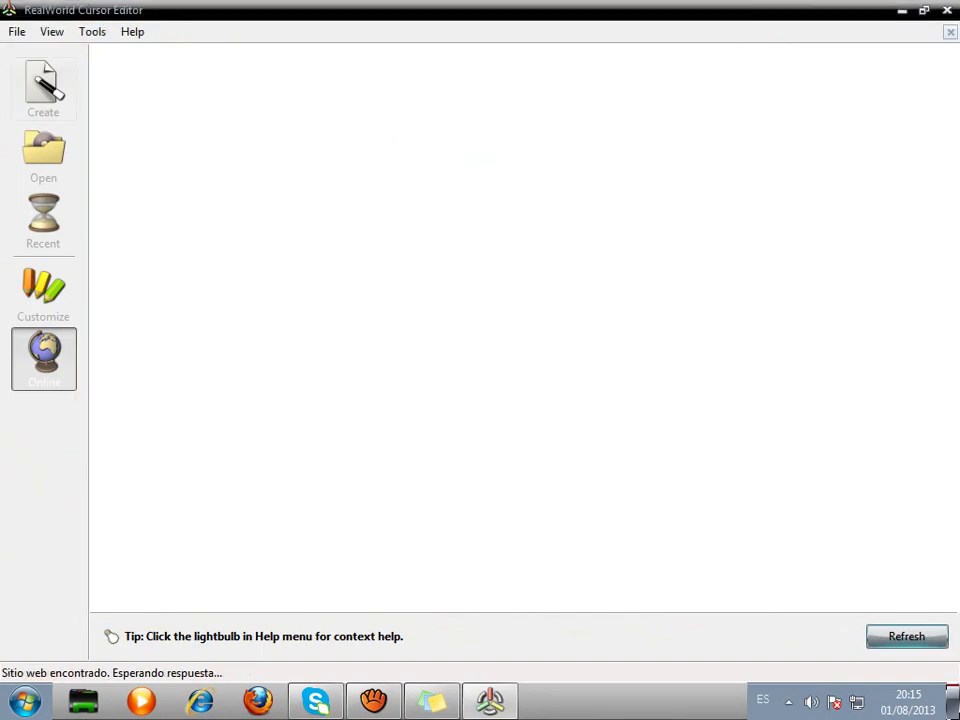
pyautogui.press('Return')
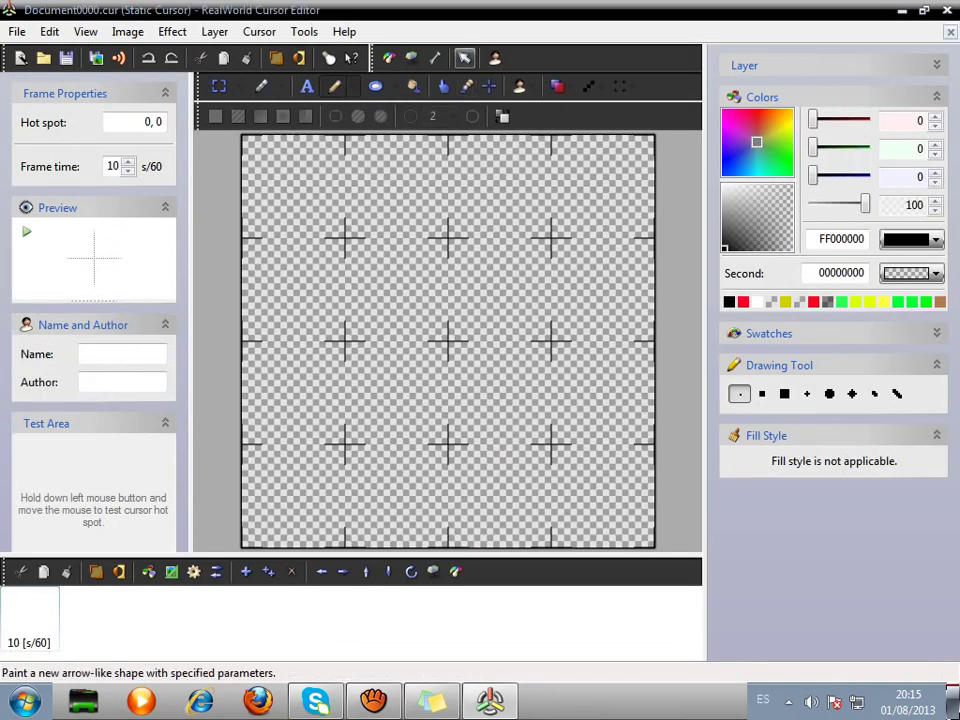
# Create an up-left arrow shape with head size 16 and tail size 40%, and blur it using the 5-pixel circular Soften brush at 100%.
pyautogui.click(350, 57)
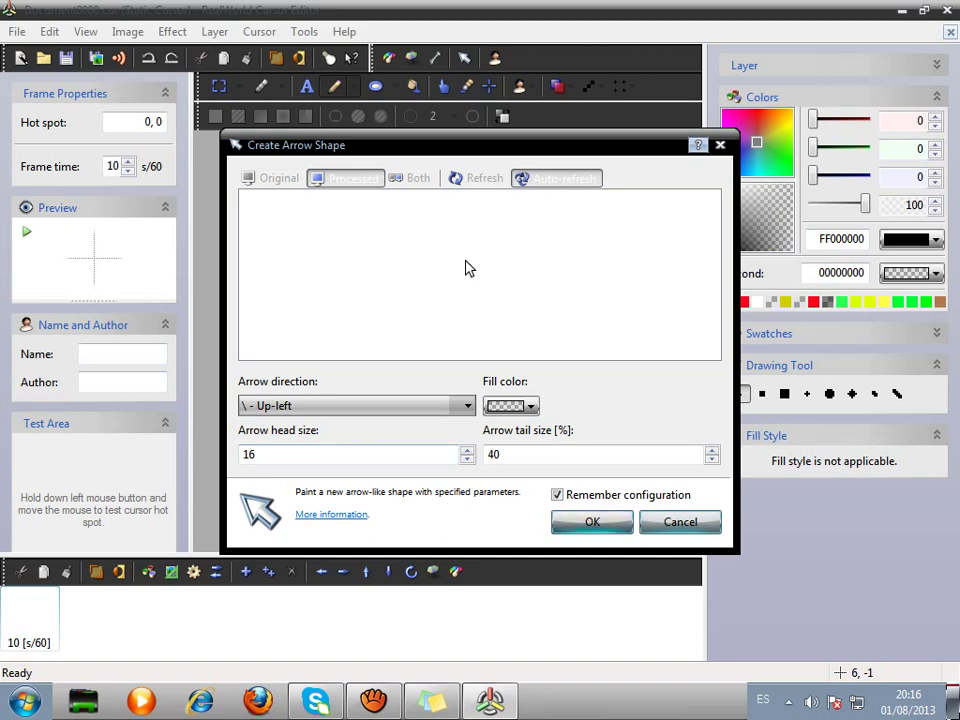
pyautogui.press('Return')
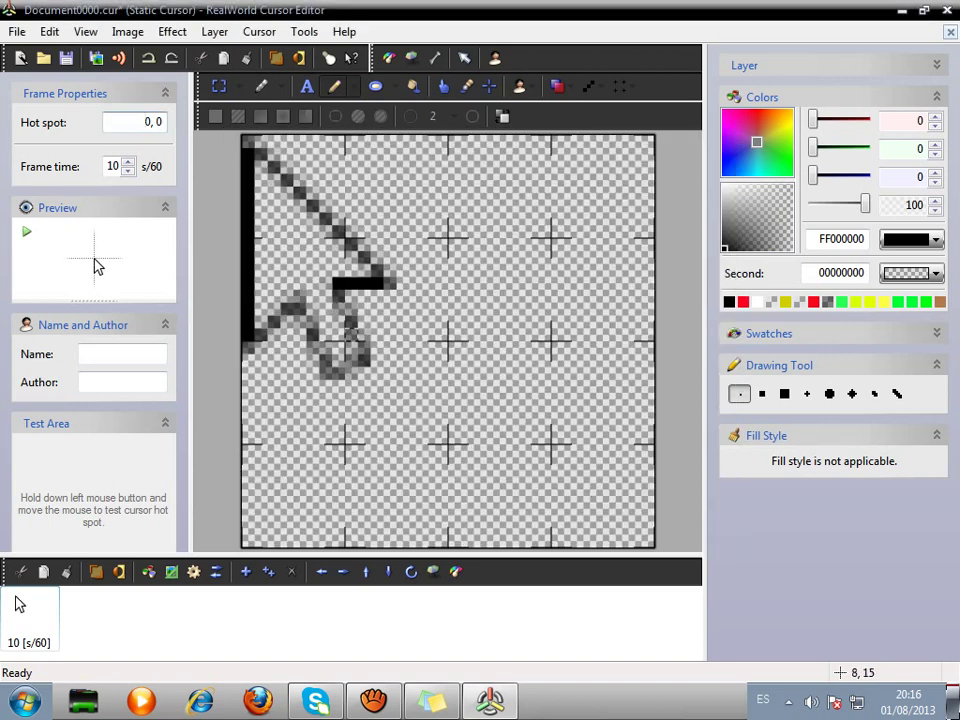
pyautogui.click(445, 85)
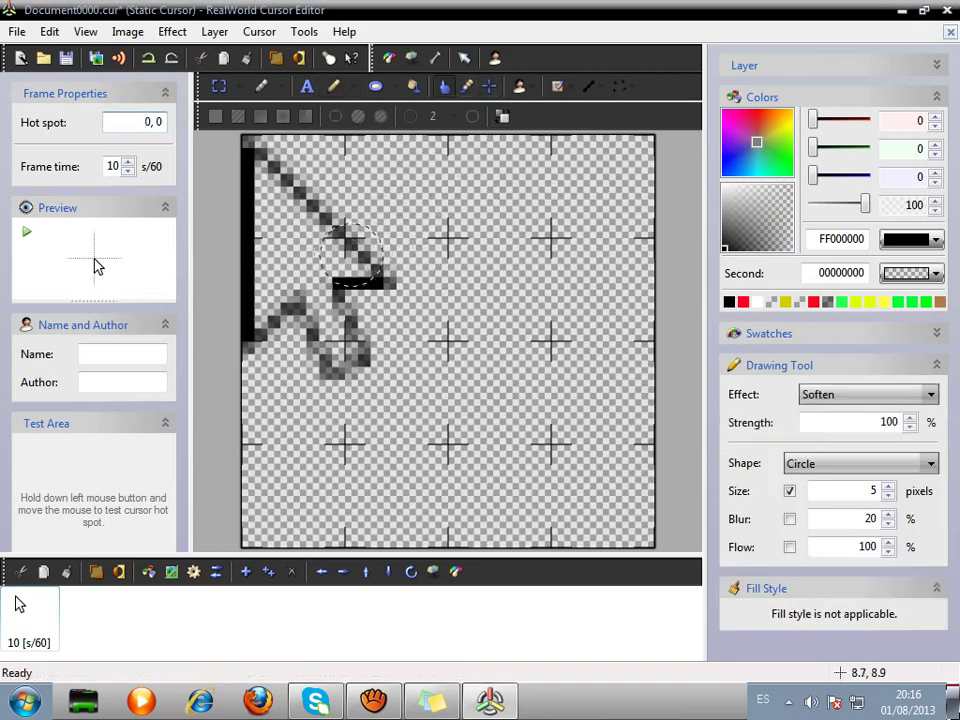
pyautogui.moveTo(345, 245)
pyautogui.mouseDown()
pyautogui.moveTo(405, 319)
pyautogui.moveTo(389, 319)
pyautogui.moveTo(349, 270)
pyautogui.moveTo(343, 235)
pyautogui.moveTo(193, 160)
pyautogui.moveTo(257, 192)
pyautogui.moveTo(244, 162)
pyautogui.mouseUp()
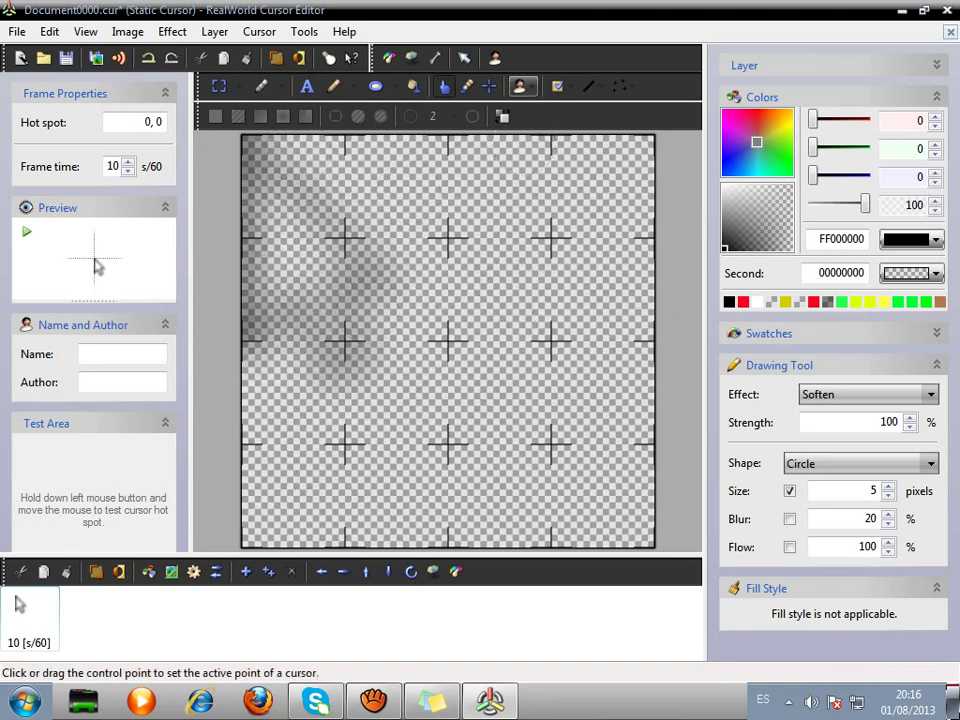
# Paint a crisp up-left arrow shape with head size 16 and tail size 40% on the softened image.
pyautogui.click(463, 57)
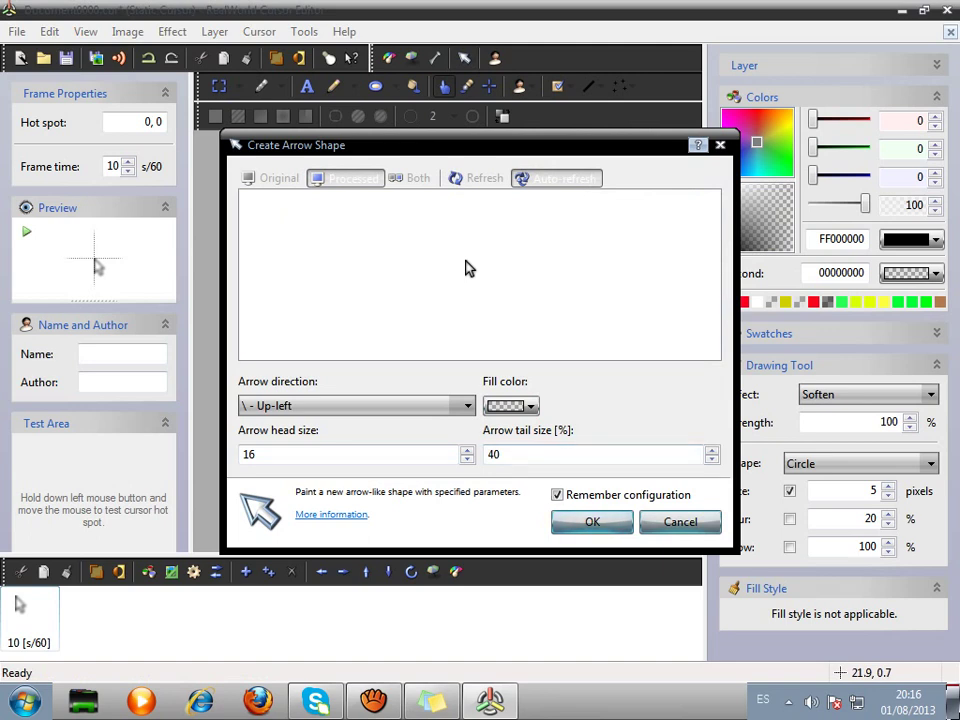
pyautogui.click(592, 521)
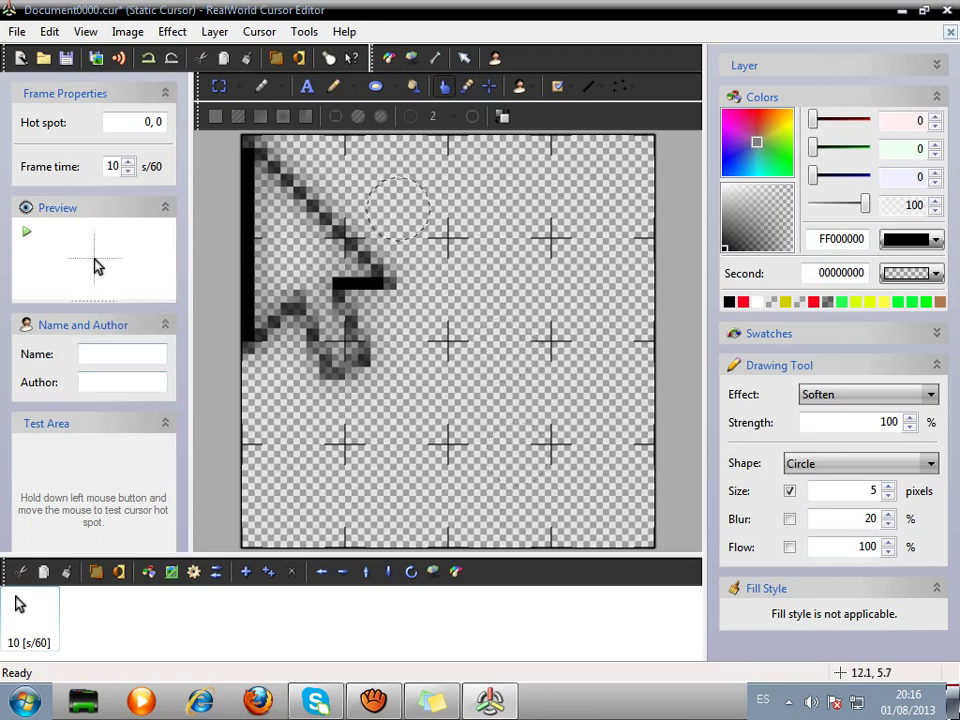
# Fill the interior of the arrow's head and tail with red FFFF0020 using the single-pixel Pencil.
pyautogui.click(752, 111)
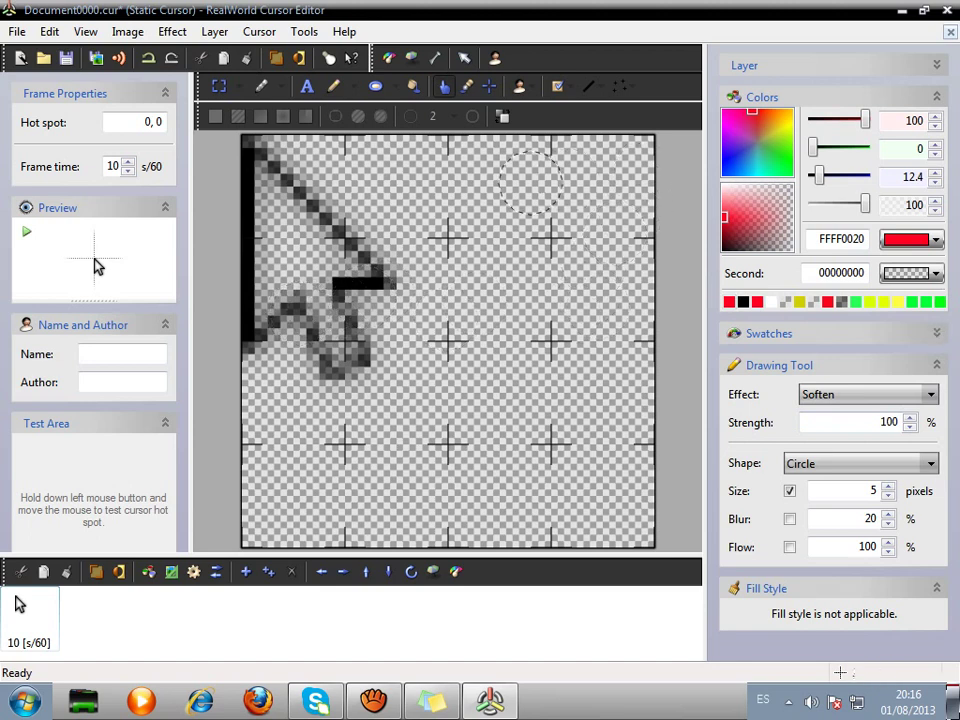
pyautogui.click(334, 86)
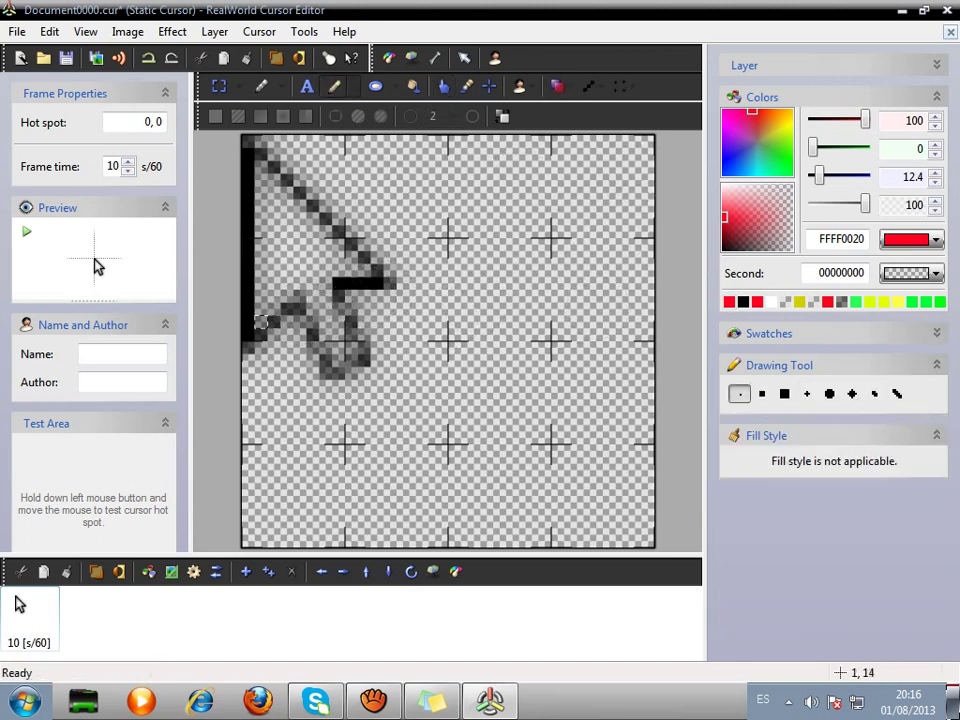
pyautogui.moveTo(261, 323)
pyautogui.mouseDown()
pyautogui.moveTo(274, 219)
pyautogui.moveTo(261, 206)
pyautogui.moveTo(261, 232)
pyautogui.moveTo(261, 167)
pyautogui.moveTo(273, 206)
pyautogui.moveTo(286, 206)
pyautogui.moveTo(286, 284)
pyautogui.moveTo(273, 284)
pyautogui.moveTo(273, 297)
pyautogui.moveTo(273, 258)
pyautogui.mouseUp()
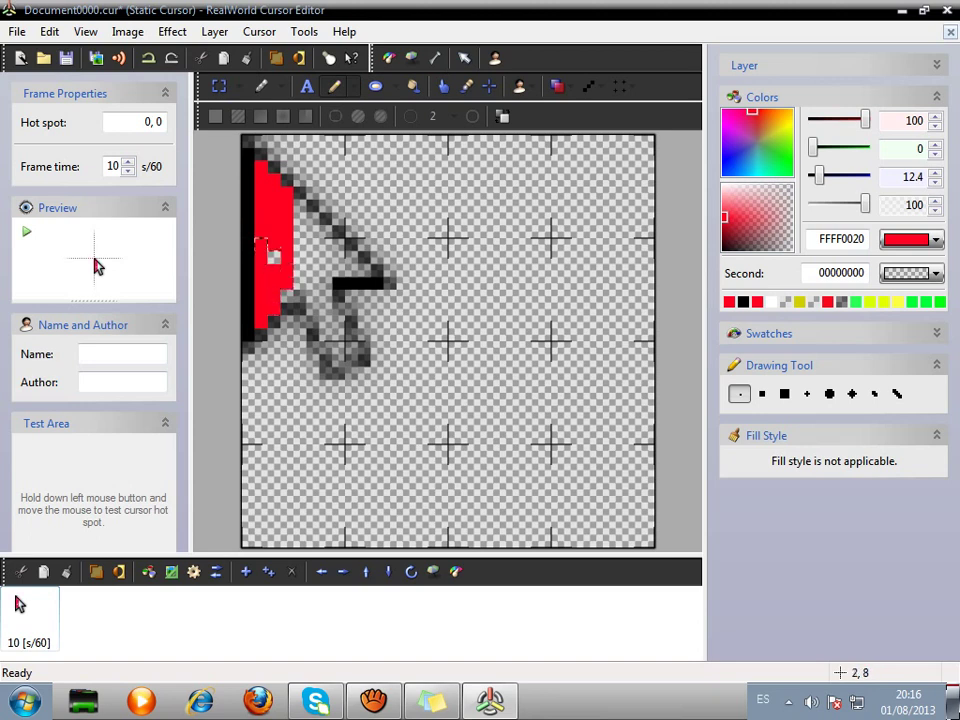
pyautogui.moveTo(298, 310)
pyautogui.mouseDown()
pyautogui.moveTo(285, 297)
pyautogui.moveTo(311, 284)
pyautogui.mouseUp()
pyautogui.click(312, 297)
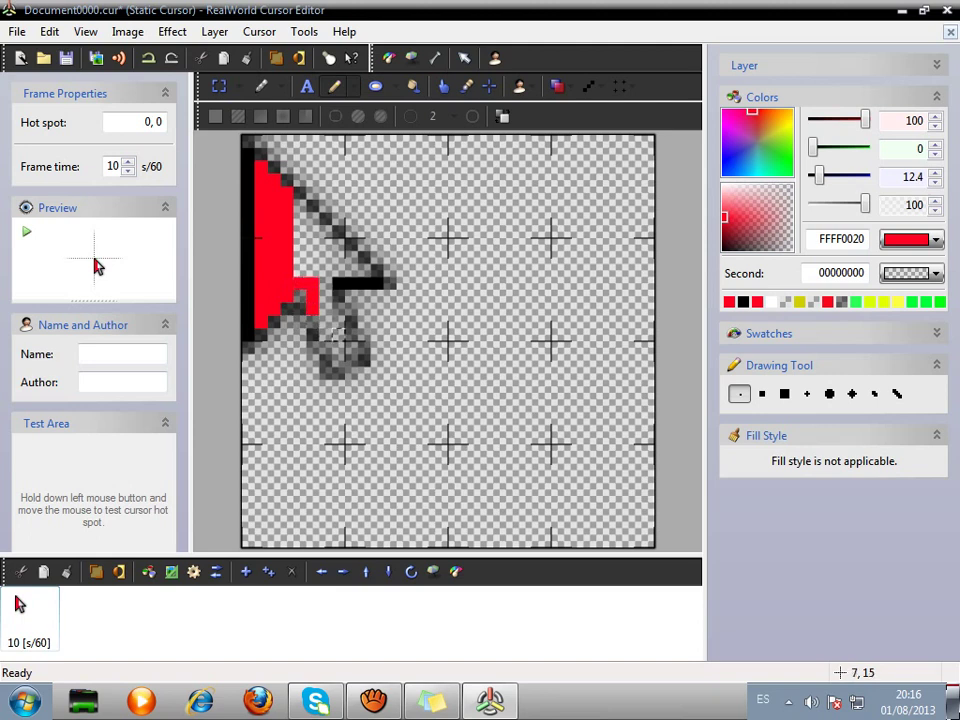
pyautogui.moveTo(326, 322); pyautogui.dragTo(339, 348)
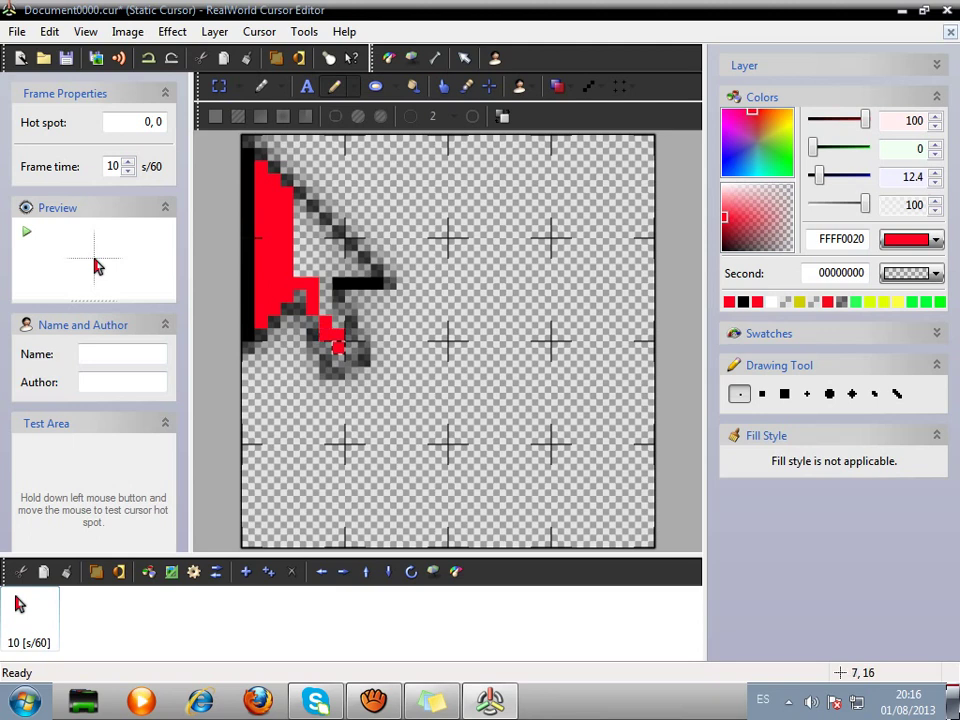
pyautogui.click(351, 348)
pyautogui.moveTo(337, 323)
pyautogui.mouseDown()
pyautogui.moveTo(324, 310)
pyautogui.moveTo(324, 271)
pyautogui.moveTo(363, 271)
pyautogui.moveTo(338, 257)
pyautogui.moveTo(311, 218)
pyautogui.moveTo(298, 232)
pyautogui.moveTo(298, 206)
pyautogui.moveTo(298, 271)
pyautogui.mouseUp()
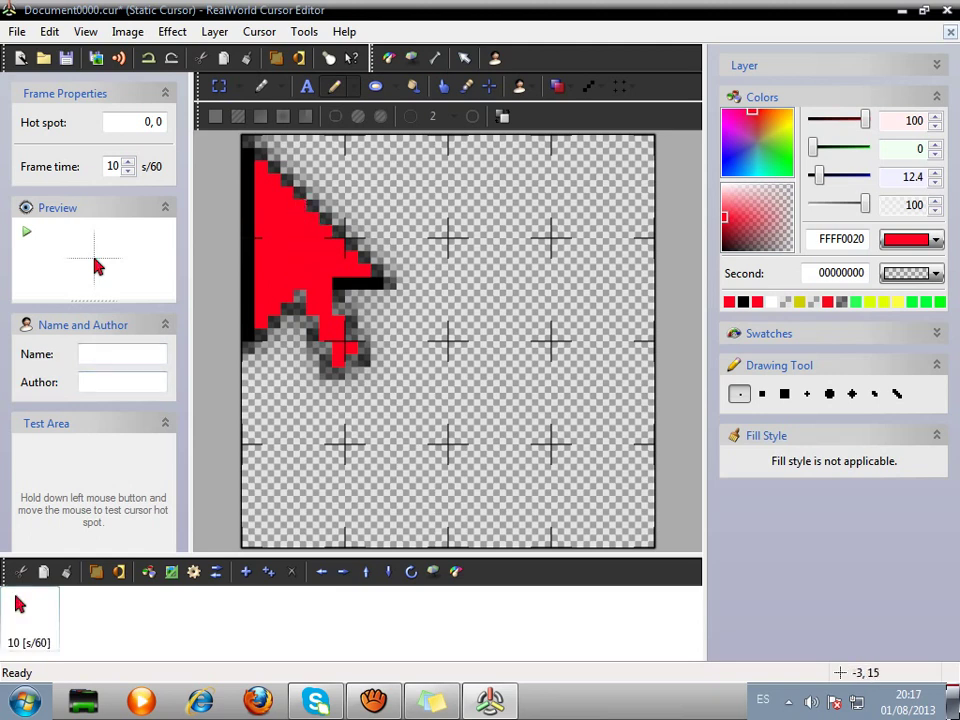
# Switch to the sticky note, continue it as "3.O Lo Hacen De Su Color Preferido" and return to the cursor editor.
pyautogui.click(432, 701)
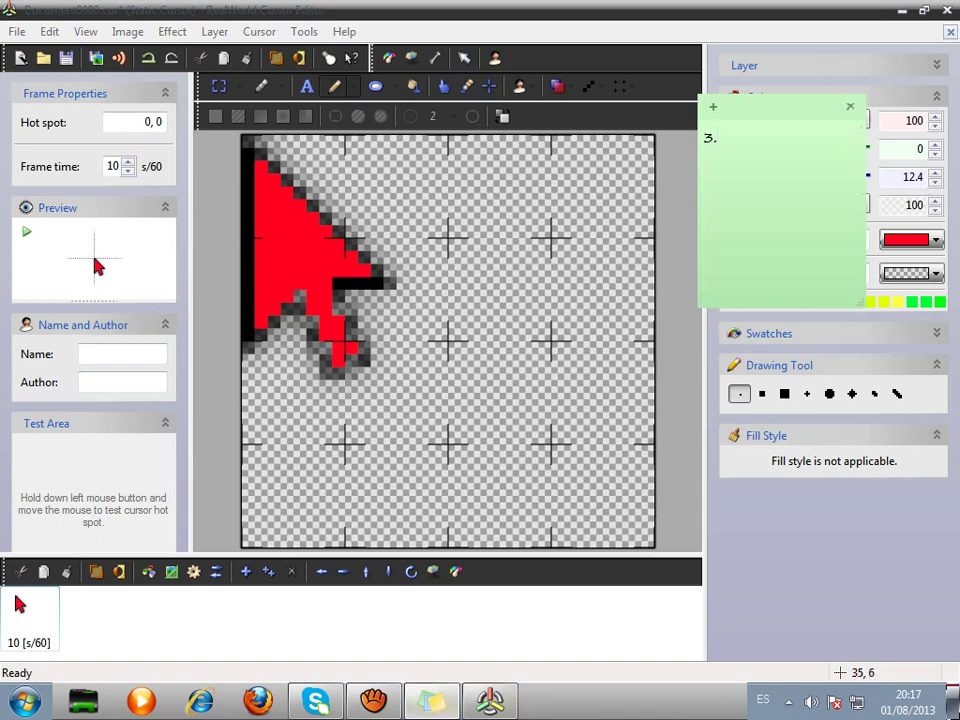
pyautogui.write('0 Lo Hacen S')
pyautogui.press('BackSpace')
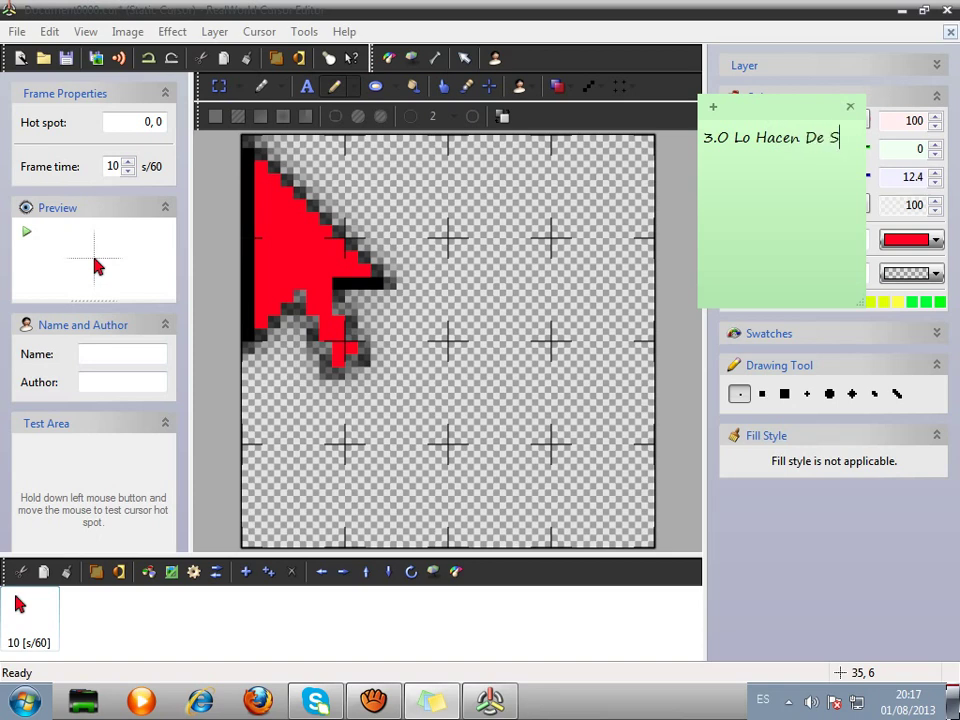
pyautogui.write('De Su Color Preferido')
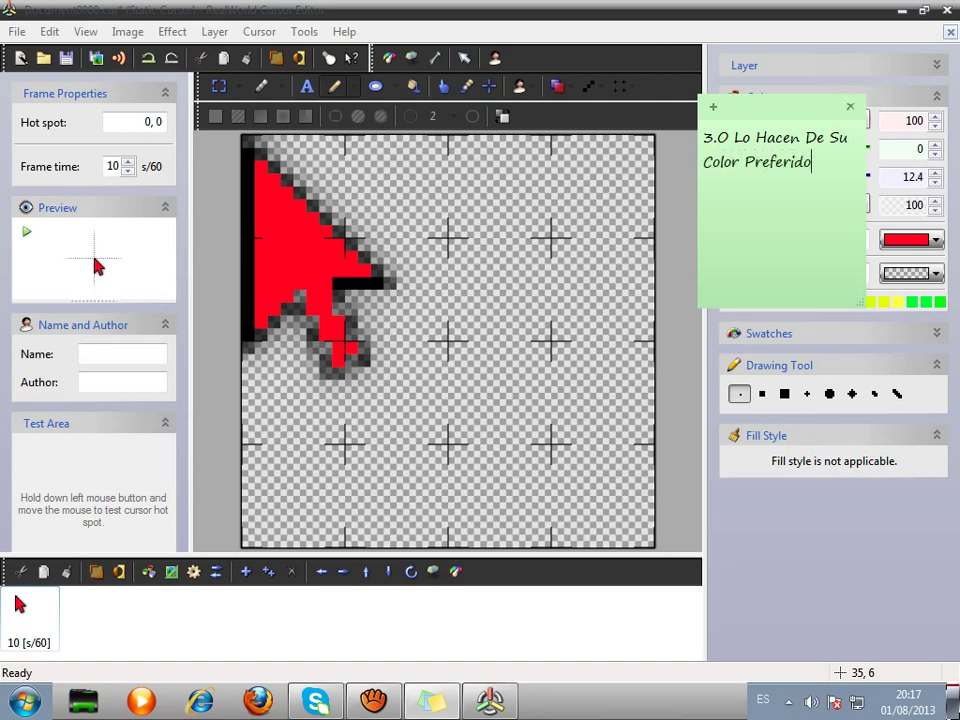
pyautogui.moveTo(812, 162); pyautogui.dragTo(752, 162)
pyautogui.click(804, 162)
pyautogui.click(272, 231)
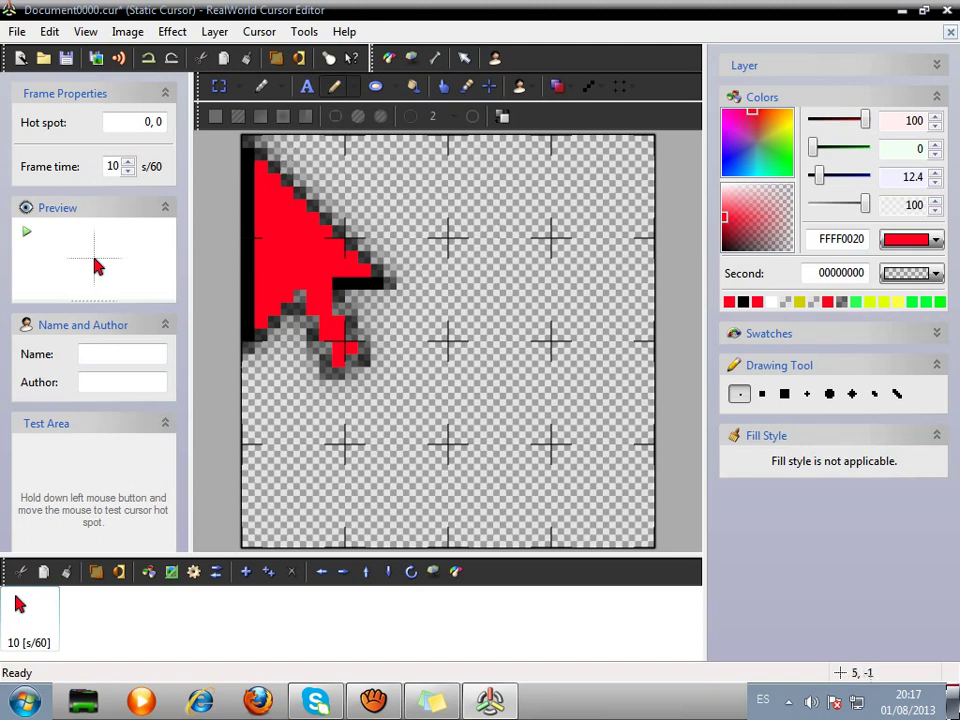
# Sample the transparent canvas beside the arrow with the color picker to make the primary color 00000000.
pyautogui.click(351, 57)
pyautogui.click(445, 88)
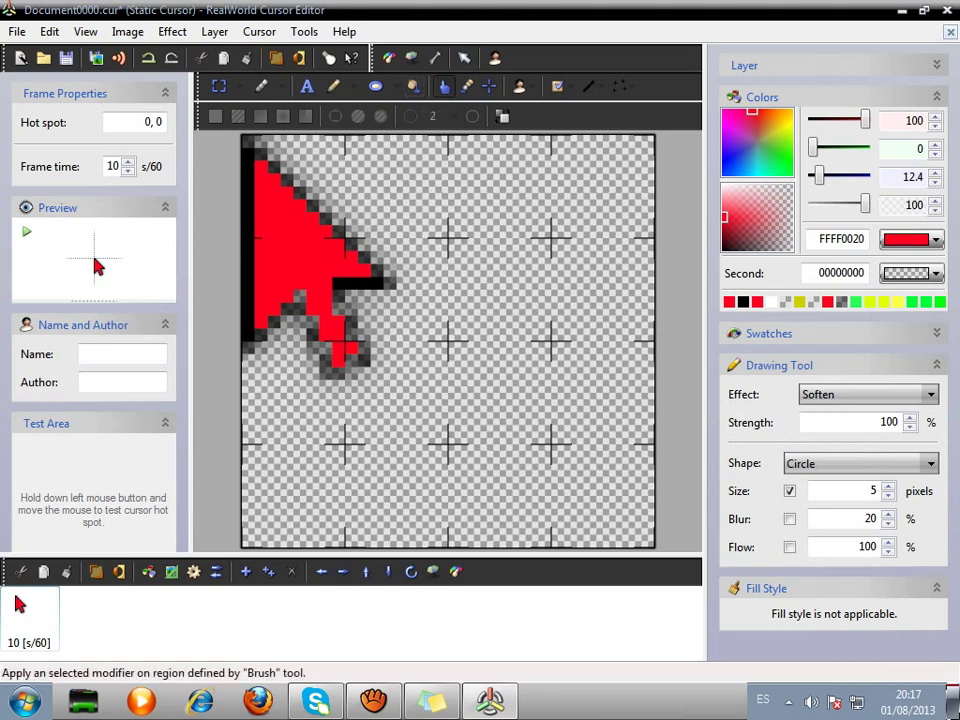
pyautogui.click(467, 87)
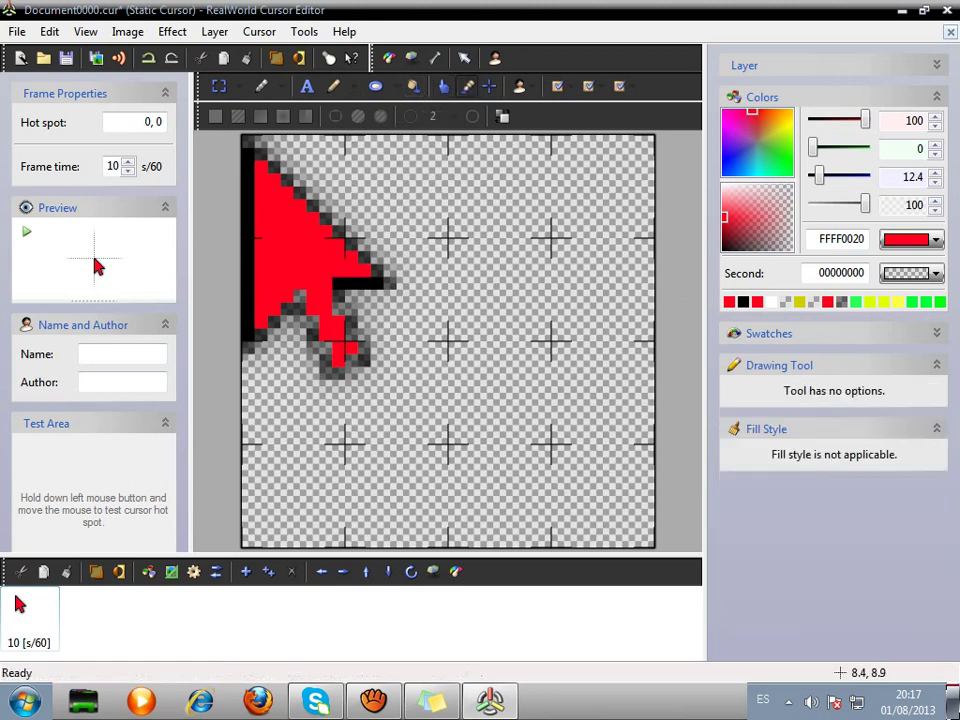
pyautogui.click(350, 250)
pyautogui.moveTo(350, 251); pyautogui.dragTo(468, 336)
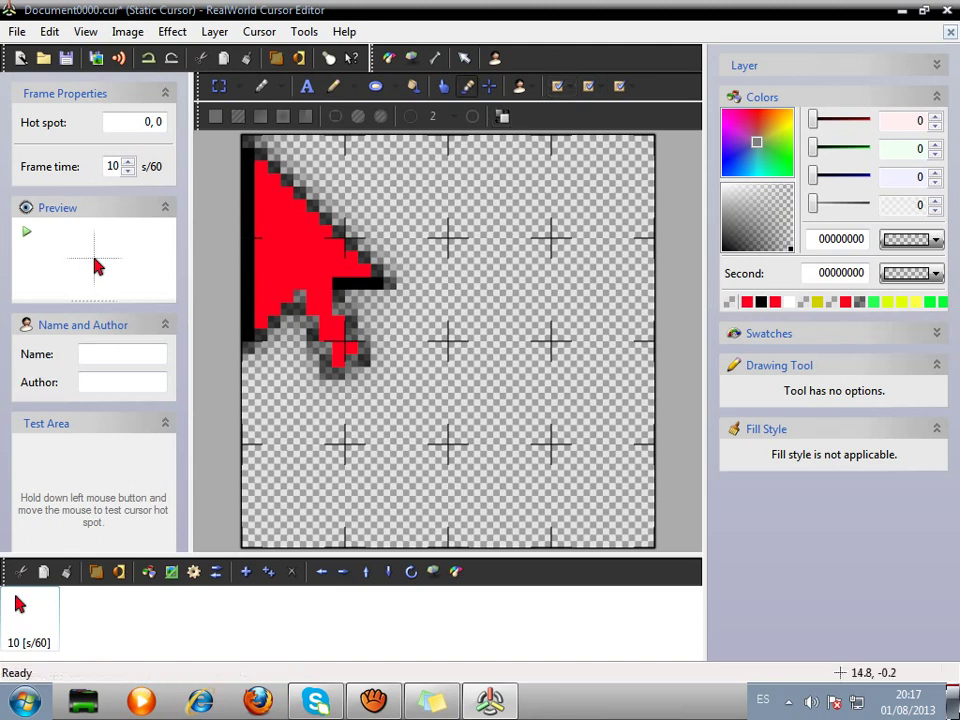
# Move the cursor's hot spot out beyond the canvas's upper-left corner with the hot spot tool.
pyautogui.click(334, 86)
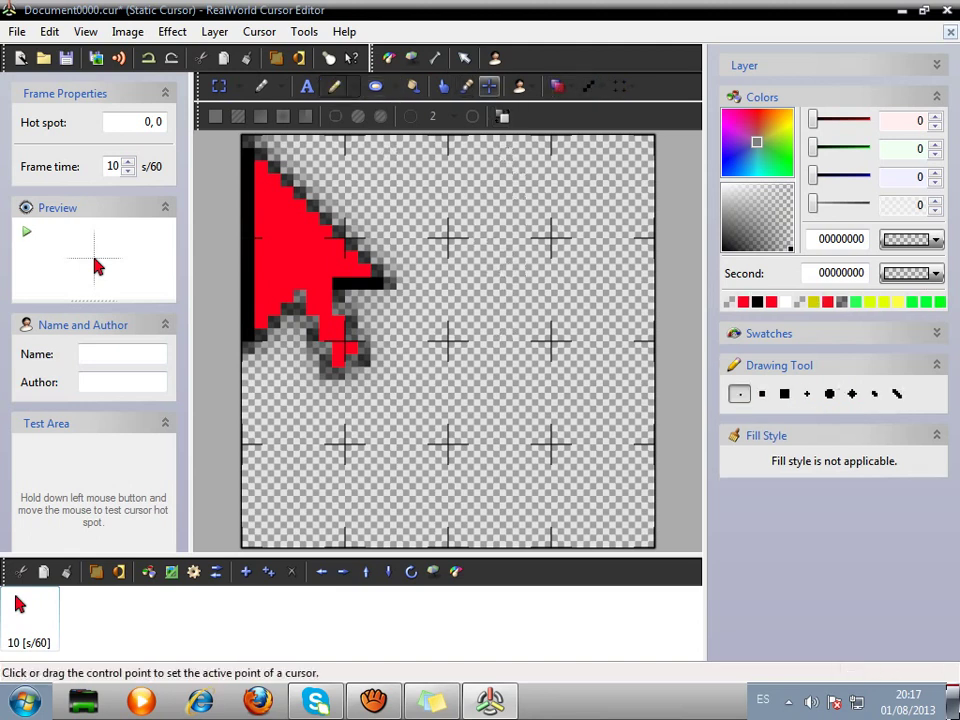
pyautogui.click(489, 87)
pyautogui.moveTo(493, 297)
pyautogui.mouseDown()
pyautogui.moveTo(480, 309)
pyautogui.moveTo(544, 348)
pyautogui.moveTo(531, 361)
pyautogui.moveTo(222, 206)
pyautogui.moveTo(209, 180)
pyautogui.moveTo(105, 128)
pyautogui.mouseUp()
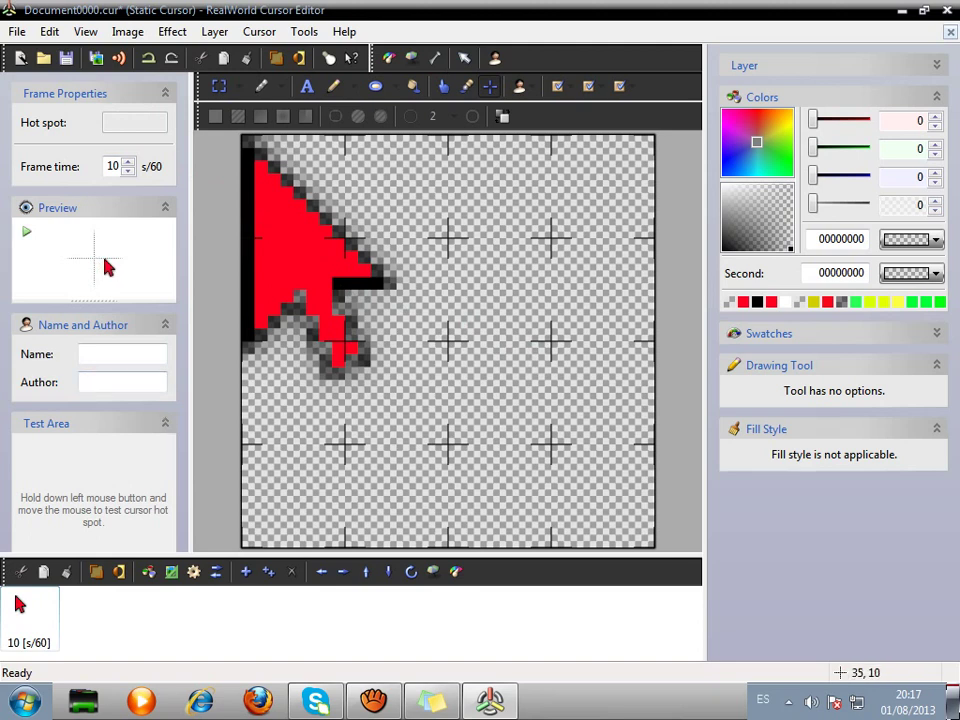
# Switch to the sticky note and append ",Eske no lo se correr jaj pero lo corren a la mita y apretan en".
pyautogui.click(432, 702)
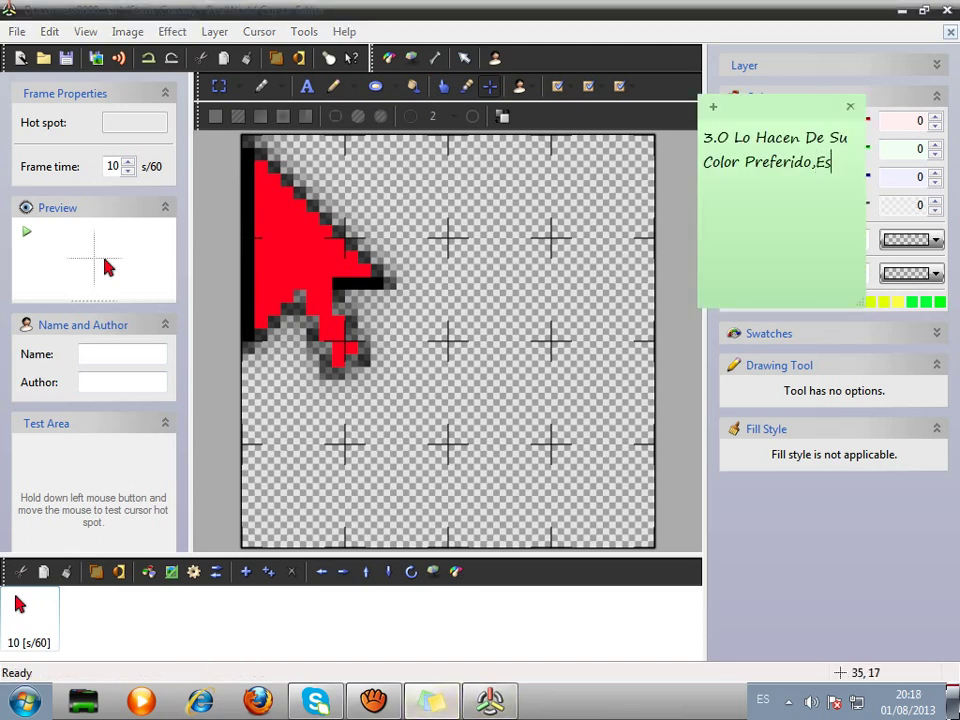
pyautogui.write('Eske no lo se correr ')
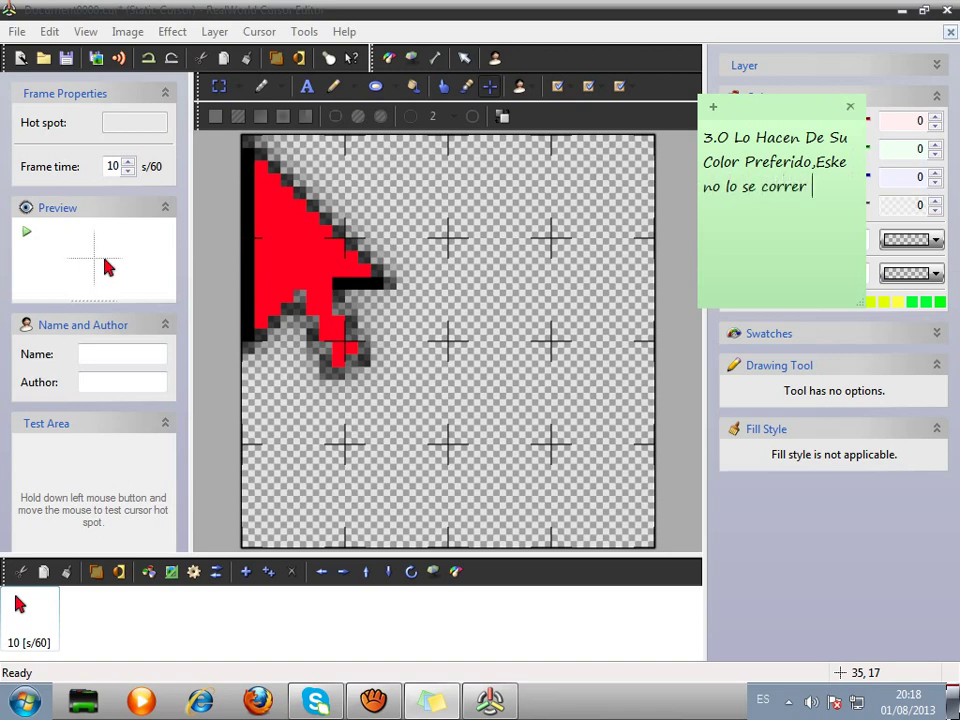
pyautogui.write('jaj pero lo cor')
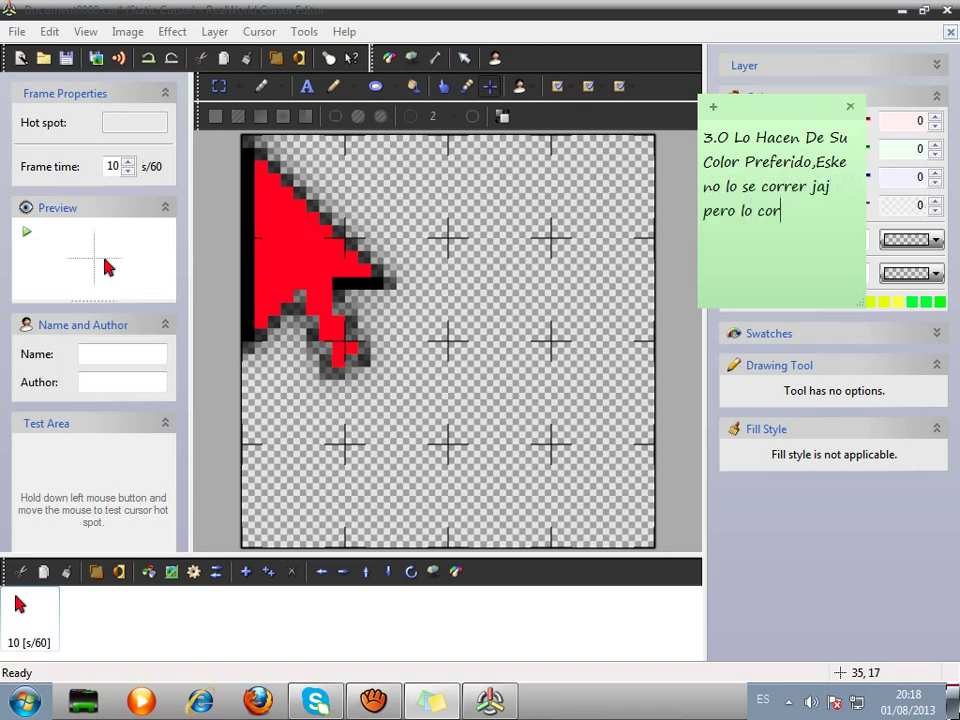
pyautogui.write('ren a la mita y ap')
pyautogui.write('r')
pyautogui.press('BackSpace')
pyautogui.write('pretan en')
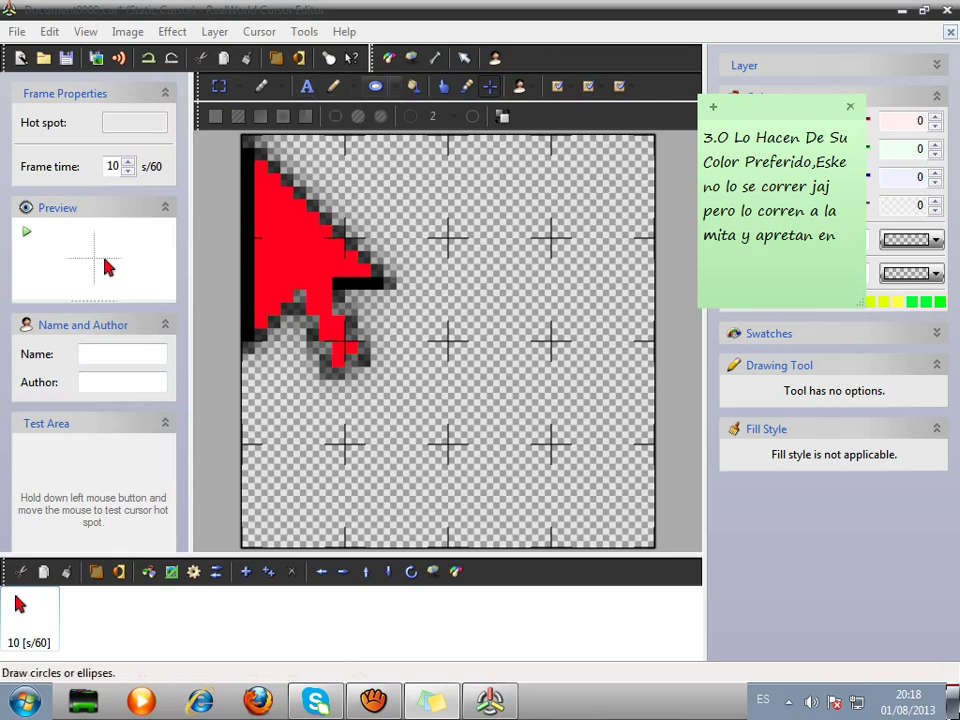
# Try placing transparent ellipses with the Ellipse tool, about 6.8 x 6.9 over the arrow's tip and about 0.1 x 8.3 beside the arrow.
pyautogui.click(376, 86)
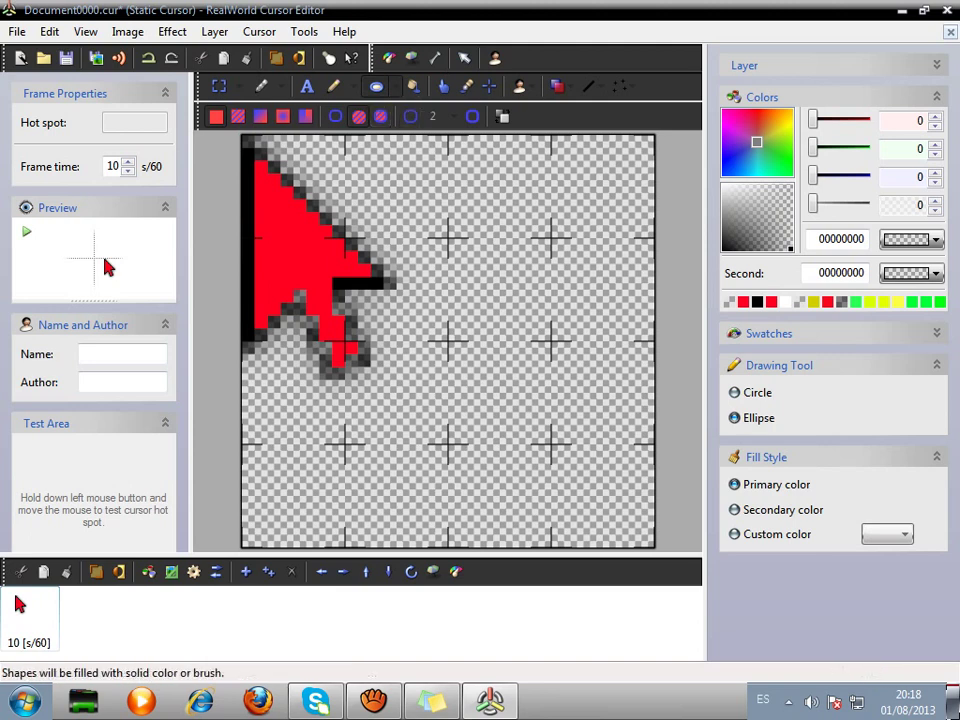
pyautogui.moveTo(321, 158)
pyautogui.mouseDown()
pyautogui.moveTo(338, 279)
pyautogui.moveTo(568, 440)
pyautogui.moveTo(673, 381)
pyautogui.moveTo(634, 518)
pyautogui.moveTo(583, 474)
pyautogui.moveTo(280, 303)
pyautogui.moveTo(219, 140)
pyautogui.moveTo(232, 66)
pyautogui.mouseUp()
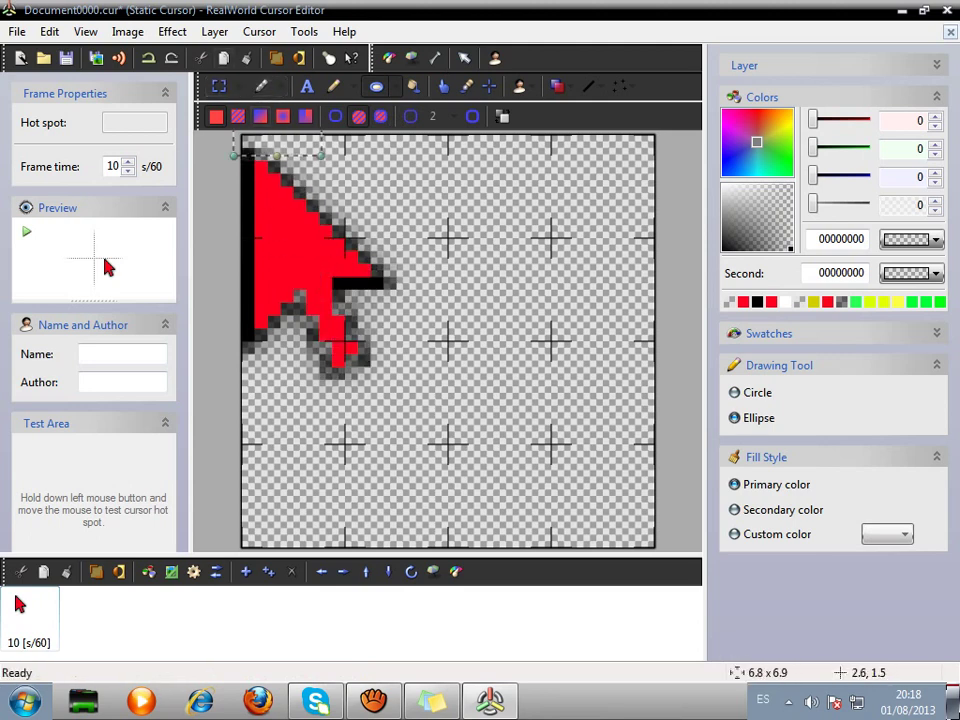
pyautogui.press('Escape')
pyautogui.moveTo(458, 169)
pyautogui.mouseDown()
pyautogui.moveTo(350, 440)
pyautogui.moveTo(239, 392)
pyautogui.moveTo(165, 322)
pyautogui.moveTo(125, 383)
pyautogui.mouseUp()
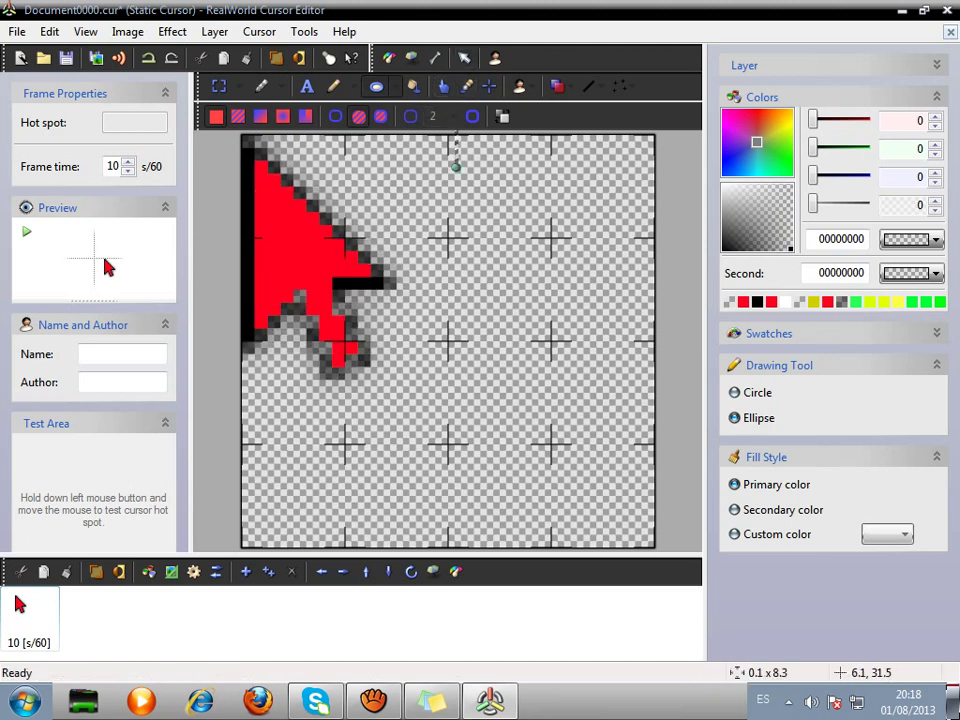
# Switch to the sticky note and append "elipse pero antes de hacer ponen el ellipse y lo ponen y bueno".
pyautogui.click(432, 701)
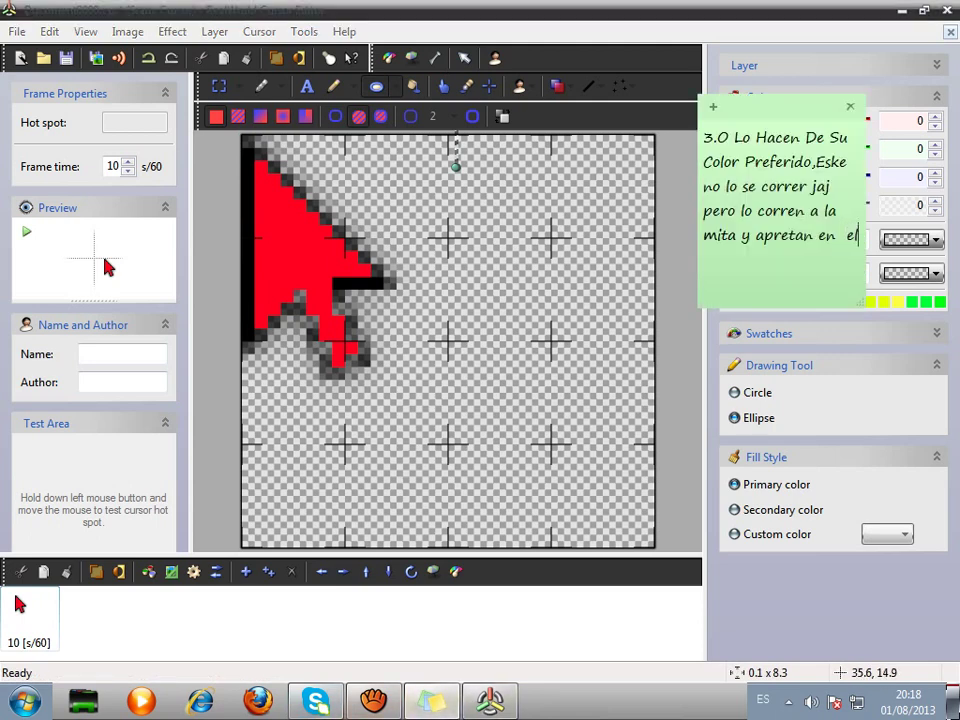
pyautogui.write('p')
pyautogui.press('BackSpace')
pyautogui.write('ipse pero ante')
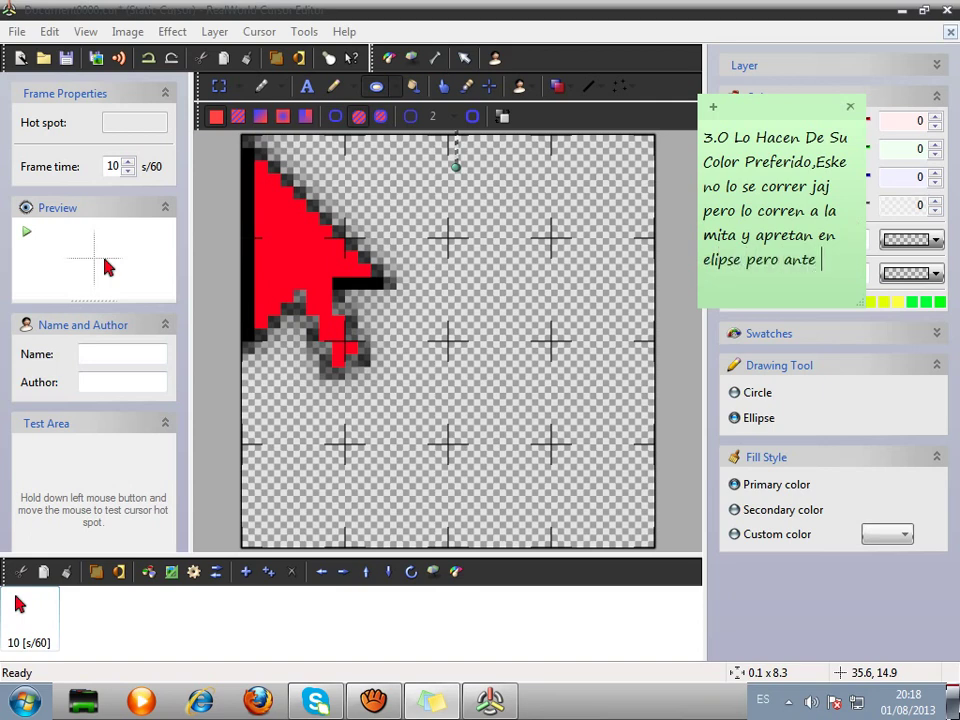
pyautogui.write('s de hacer')
pyautogui.write(' poner')
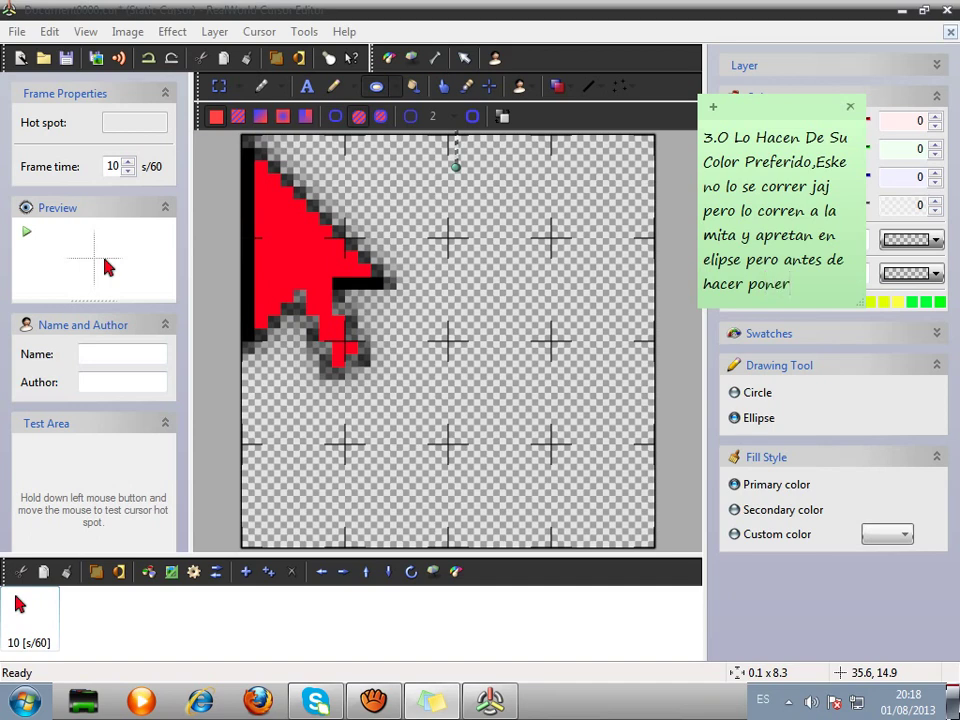
pyautogui.write('n el ellipse y lo p')
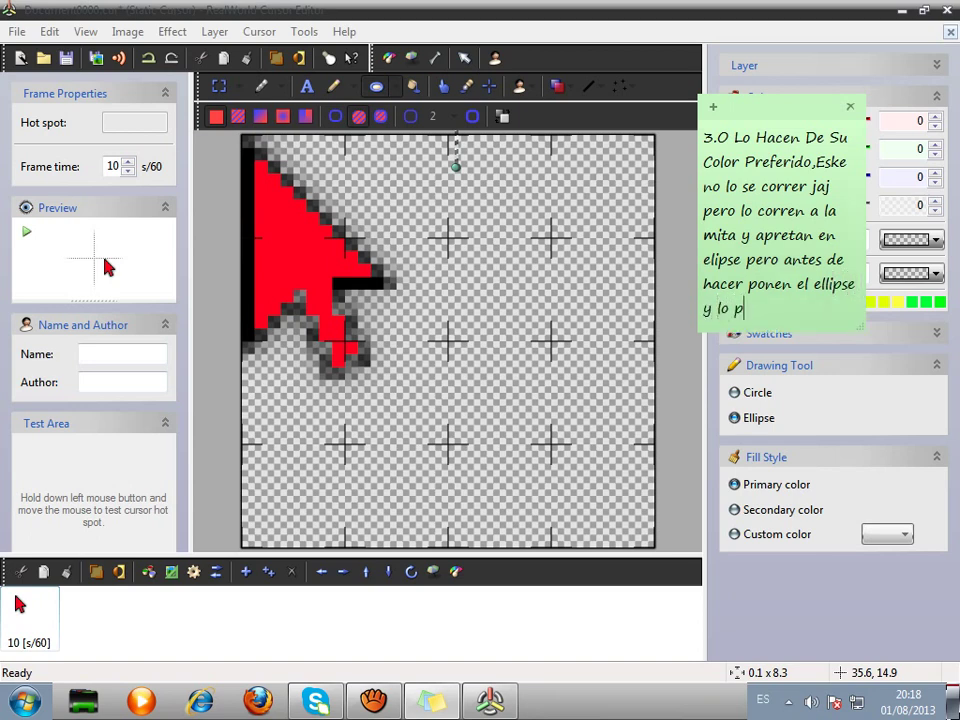
pyautogui.write('onen y bueno')
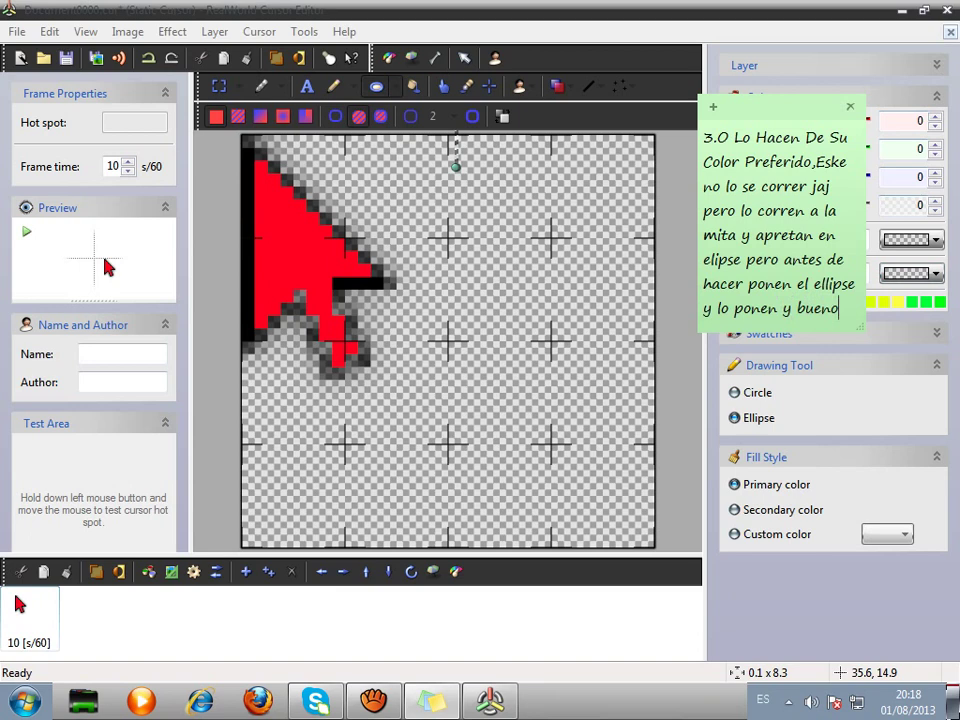
# Replace the whole note text with "espero qe les sirva eso fue todo espero que les sirva comenten y todo eso bye".
pyautogui.hotkey('ctrl', 'a')
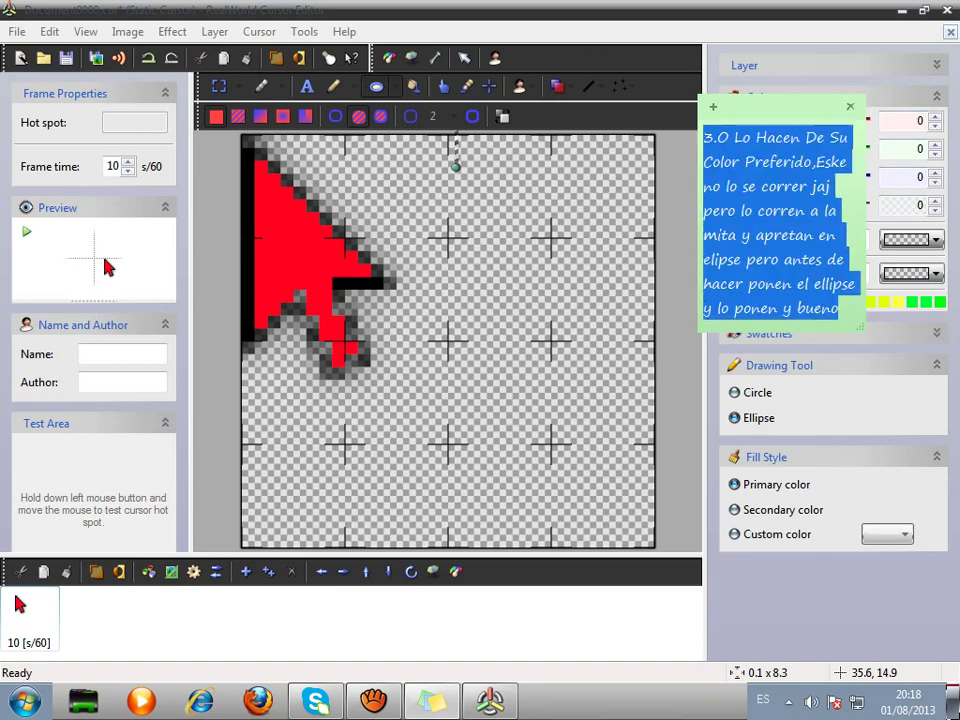
pyautogui.press('BackSpace')
pyautogui.write('esper')
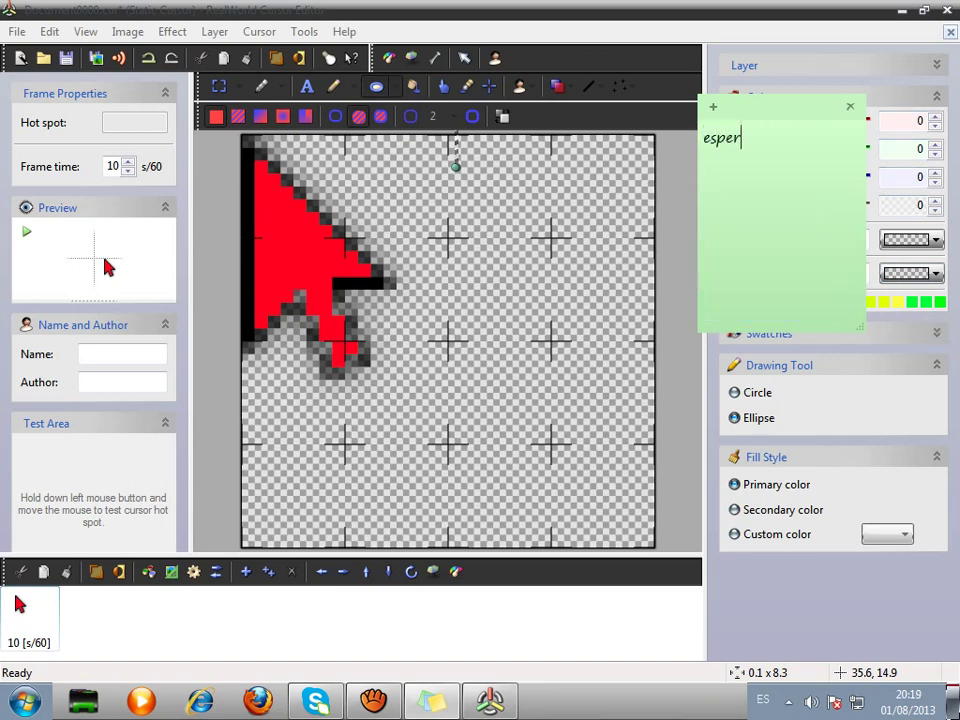
pyautogui.write('o qe les sirva eso fye t')
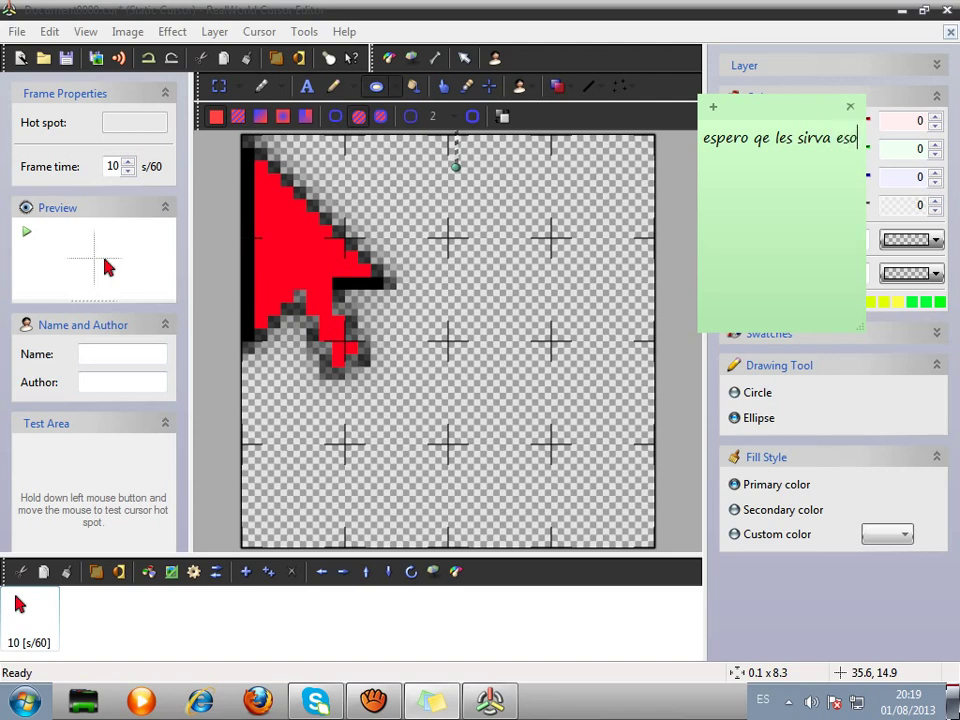
pyautogui.press('BackSpace')
pyautogui.press('BackSpace')
pyautogui.press('BackSpace')
pyautogui.write('ue todo  esp')
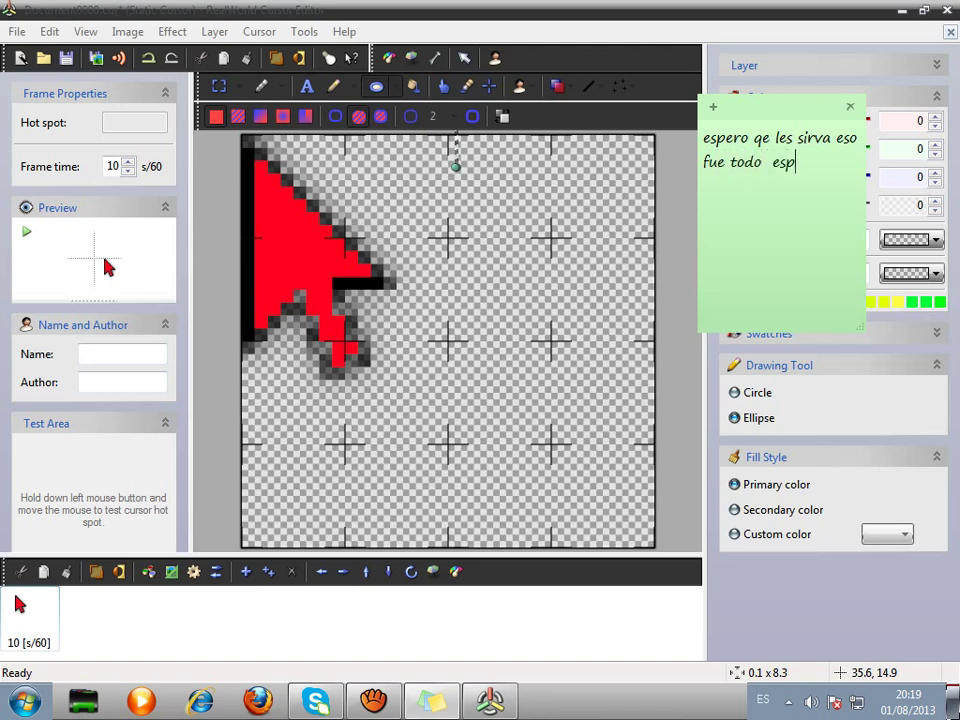
pyautogui.write('ero que le si')
pyautogui.write('sirva ')
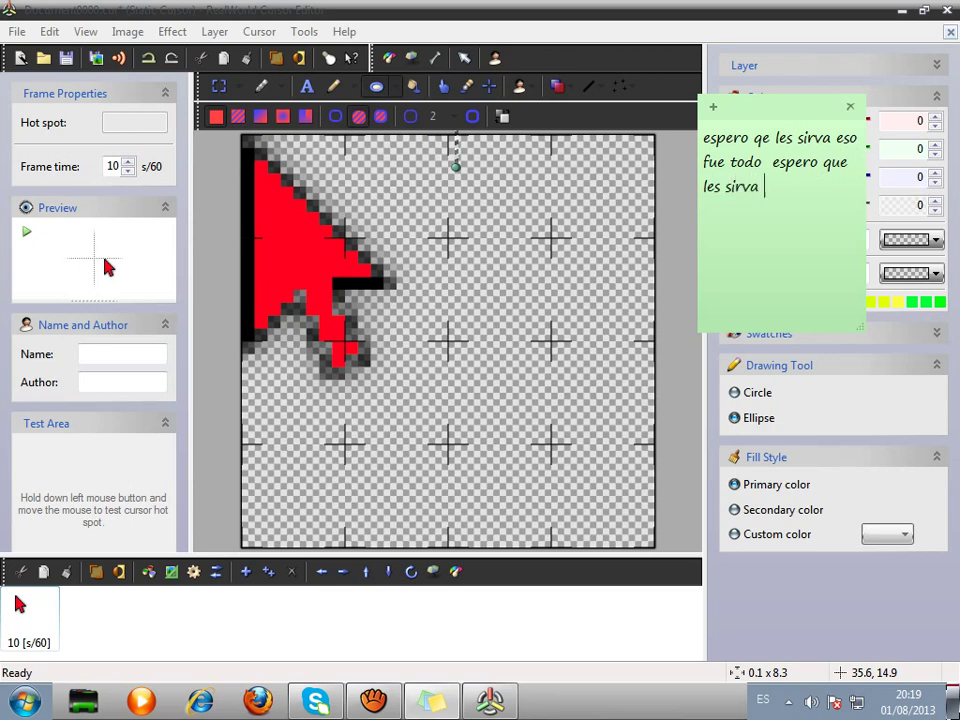
pyautogui.write('comenten y ')
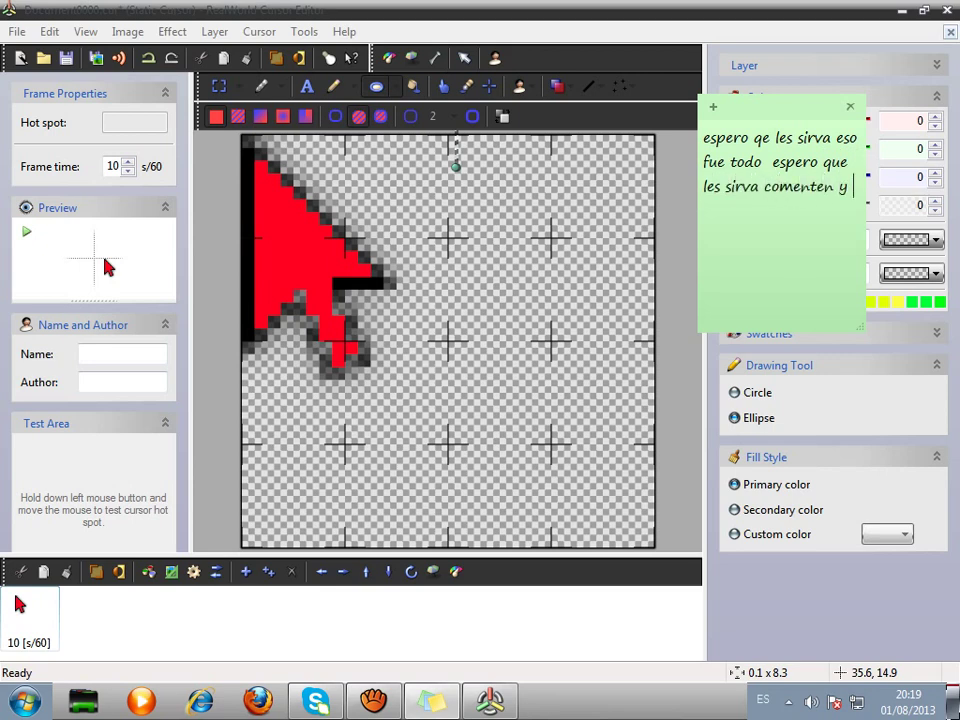
pyautogui.write('r')
pyautogui.write('odo eso by')
pyautogui.write('e')
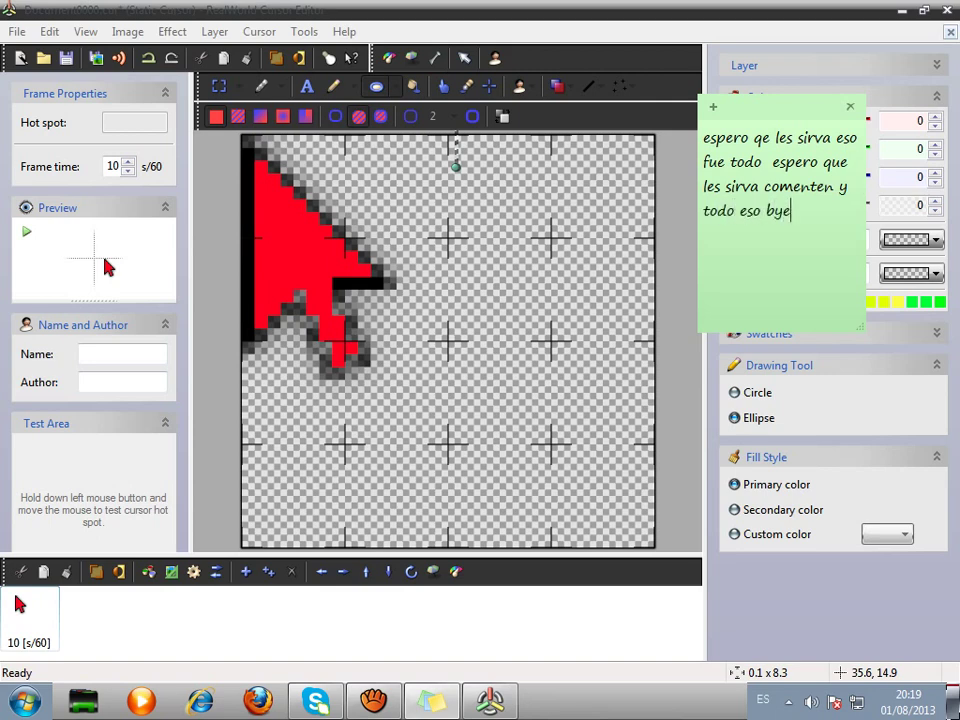
# Close RealWorld Cursor Editor and switch to the aTube Catcher window.
pyautogui.click(947, 10)
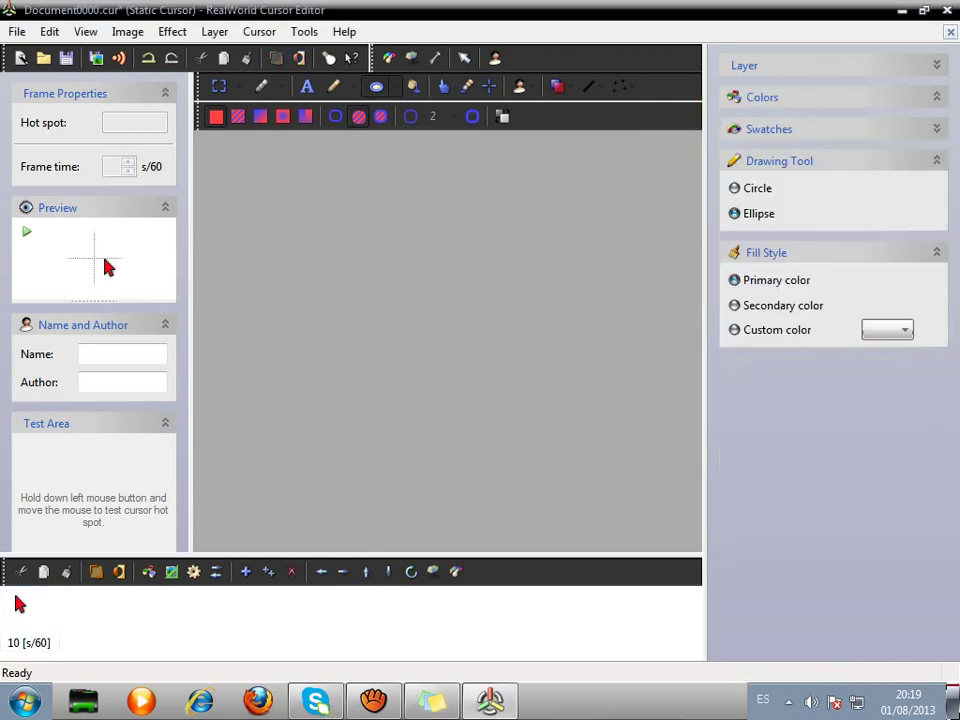
pyautogui.click(496, 359)
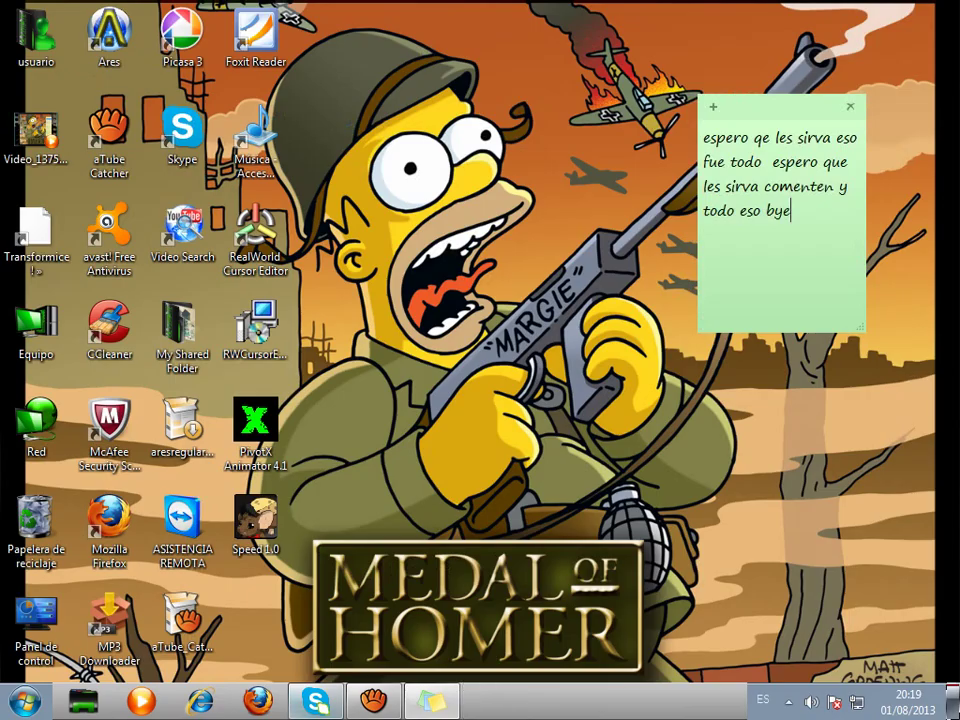
pyautogui.click(374, 701)
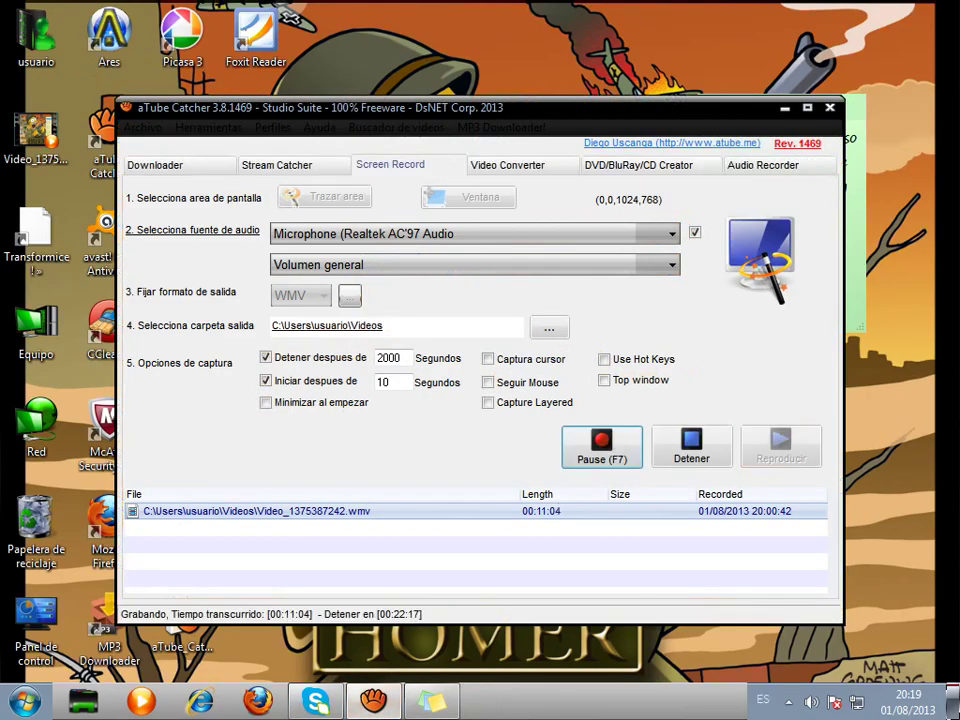